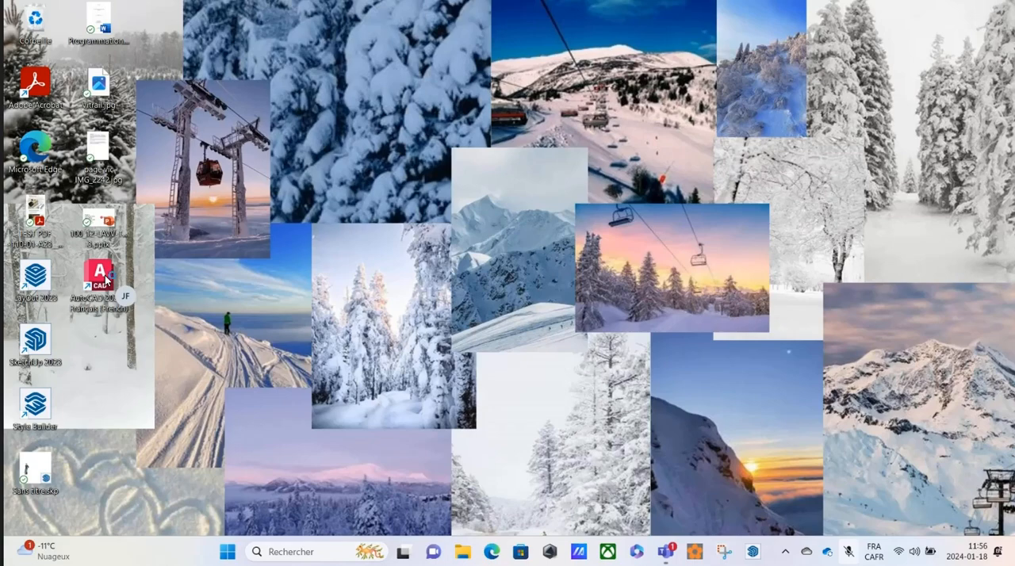
Launch AutoCAD 2023 and close it again once its start page has loaded.
double_click(106, 277)
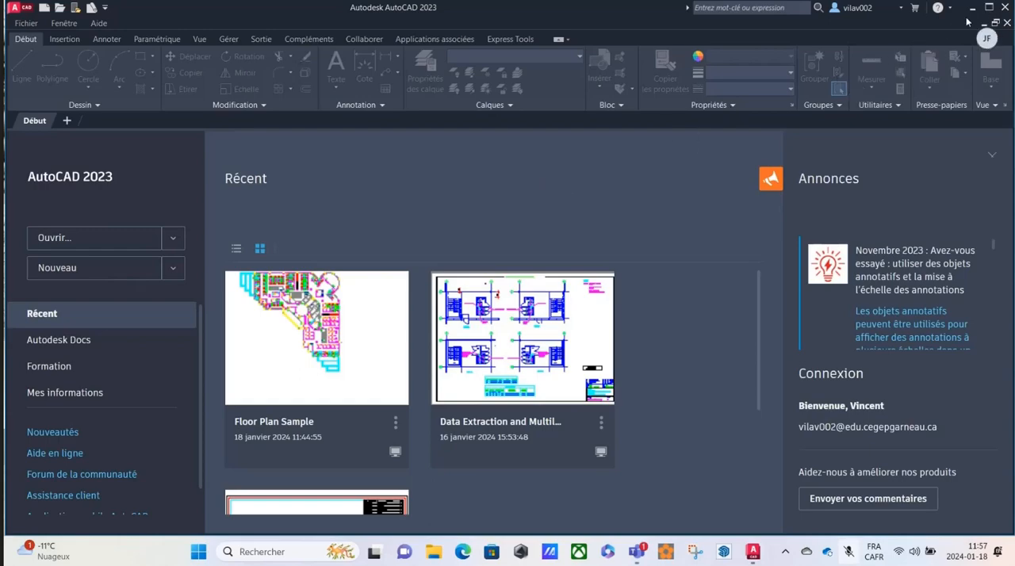
click(1007, 7)
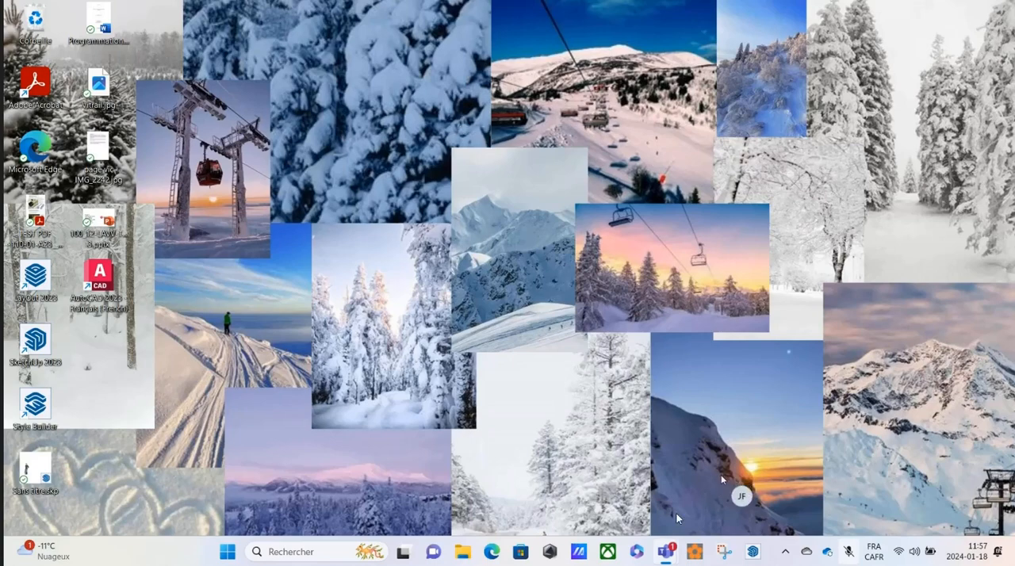
Switch to Microsoft Teams and open the Supports de cours folder in the files of the DAO 2 - H24 team's Général channel.
mouse_move(664, 552)
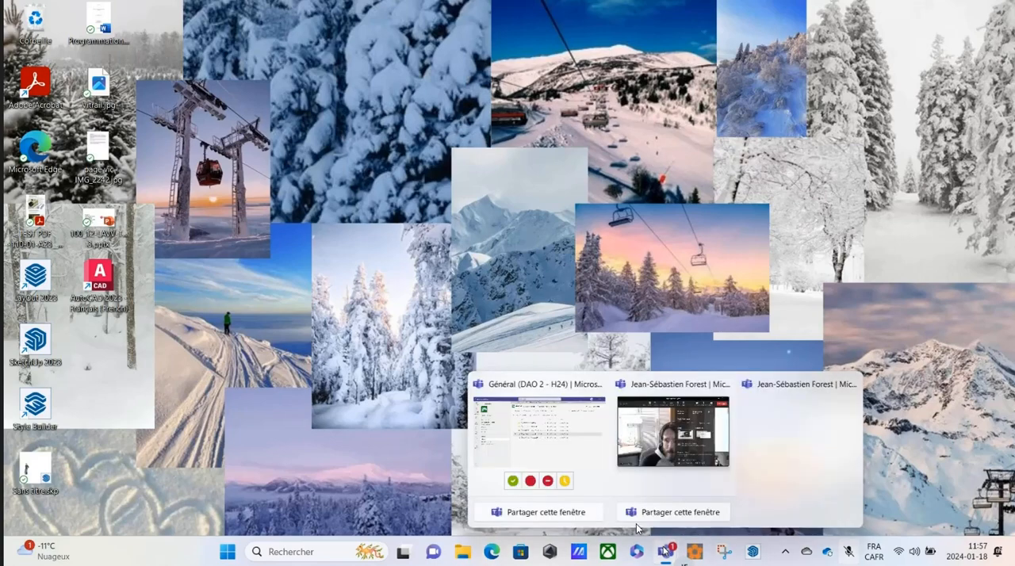
click(558, 423)
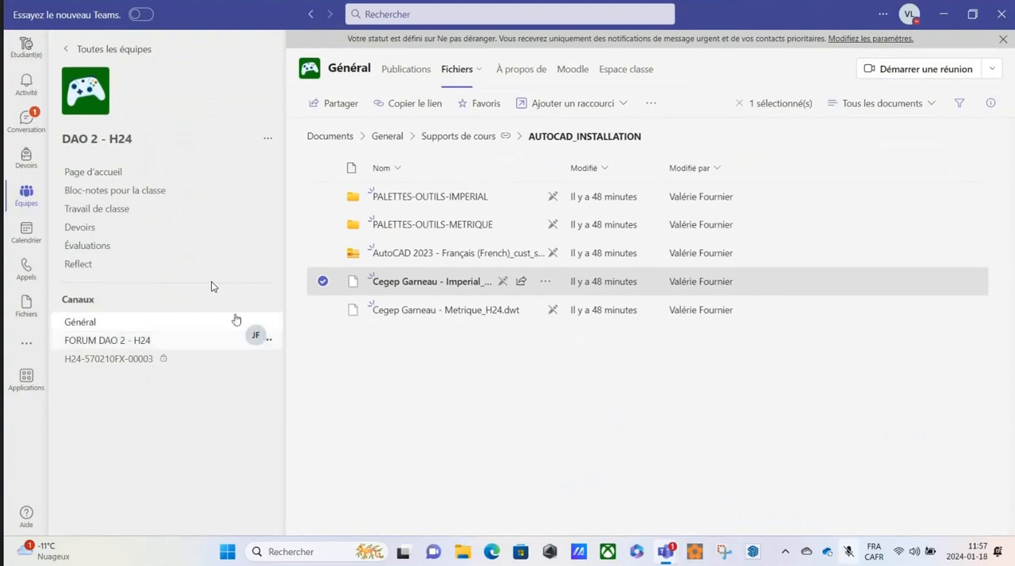
click(22, 200)
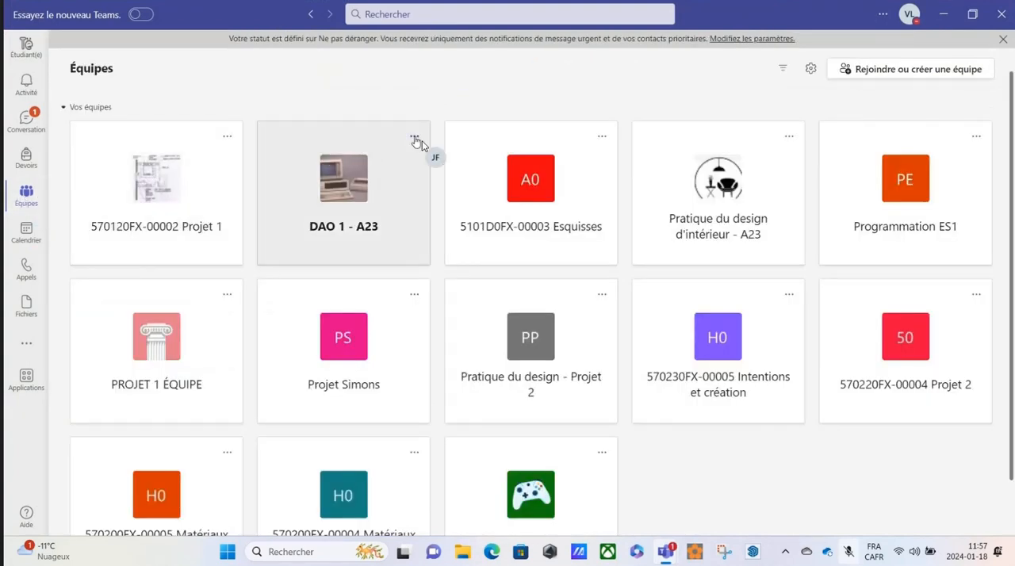
scroll(420, 143, down, 1)
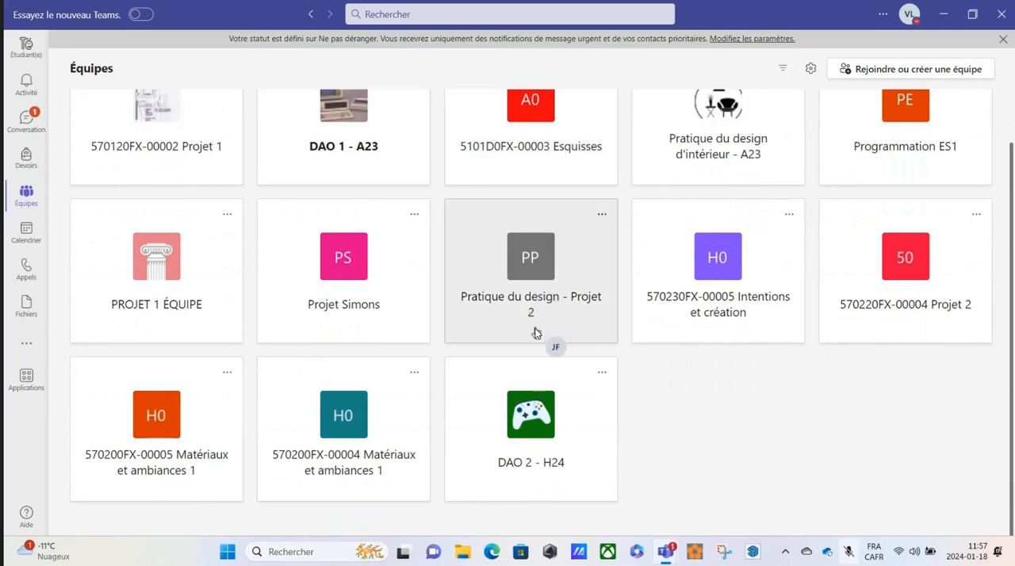
click(531, 424)
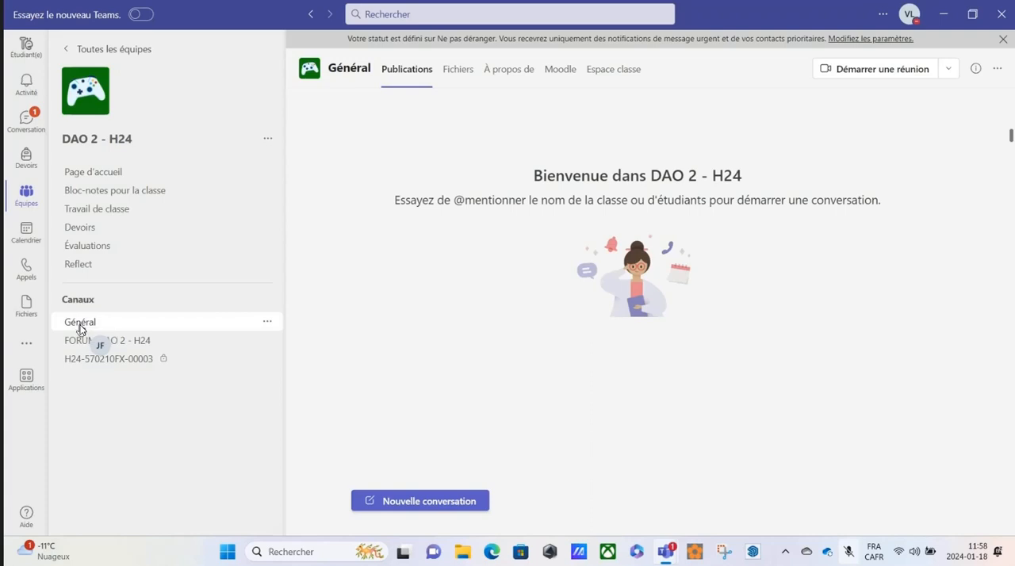
click(452, 73)
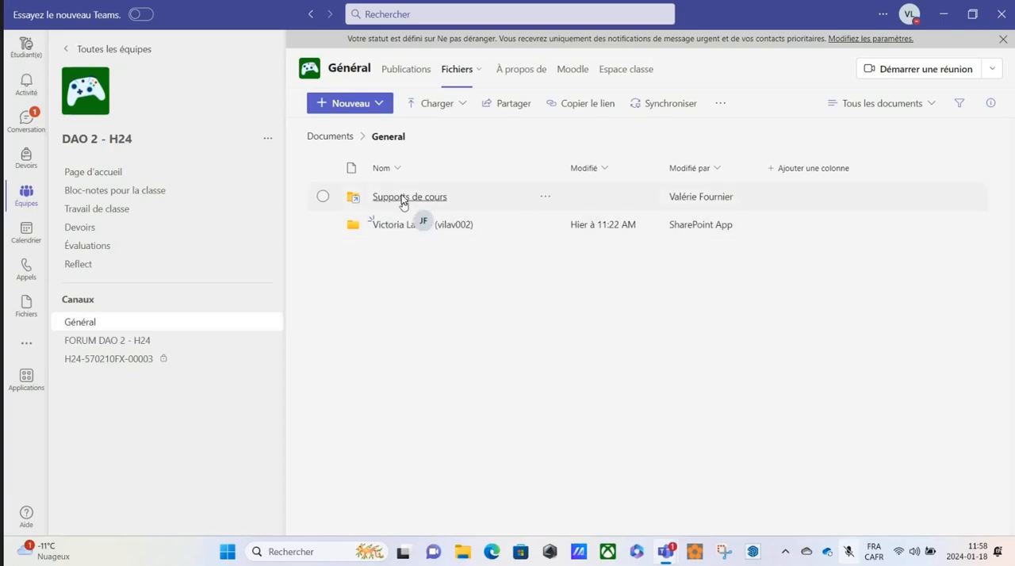
click(403, 198)
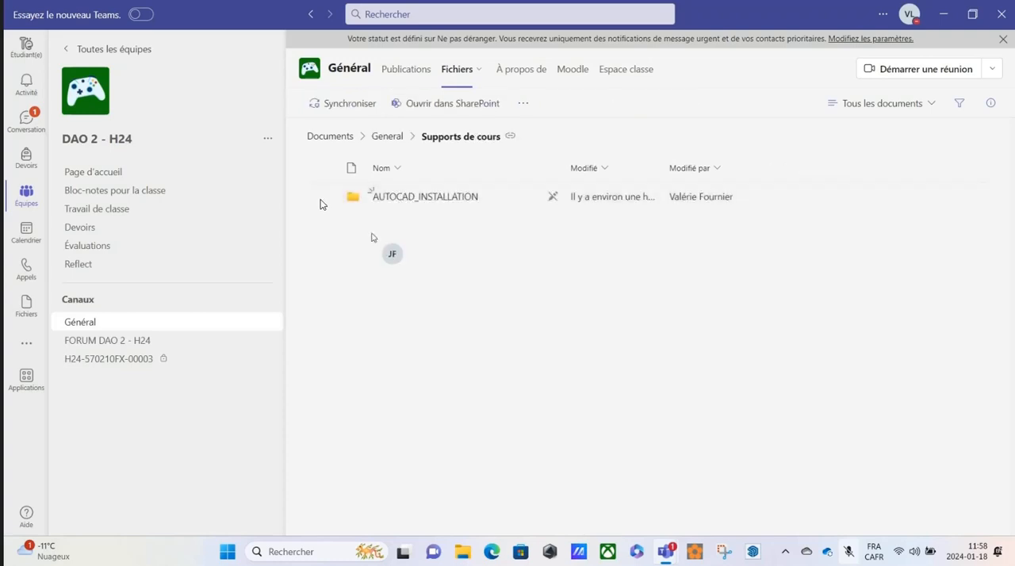
Download the AUTOCAD_INSTALLATION folder and minimize the Teams window.
click(323, 197)
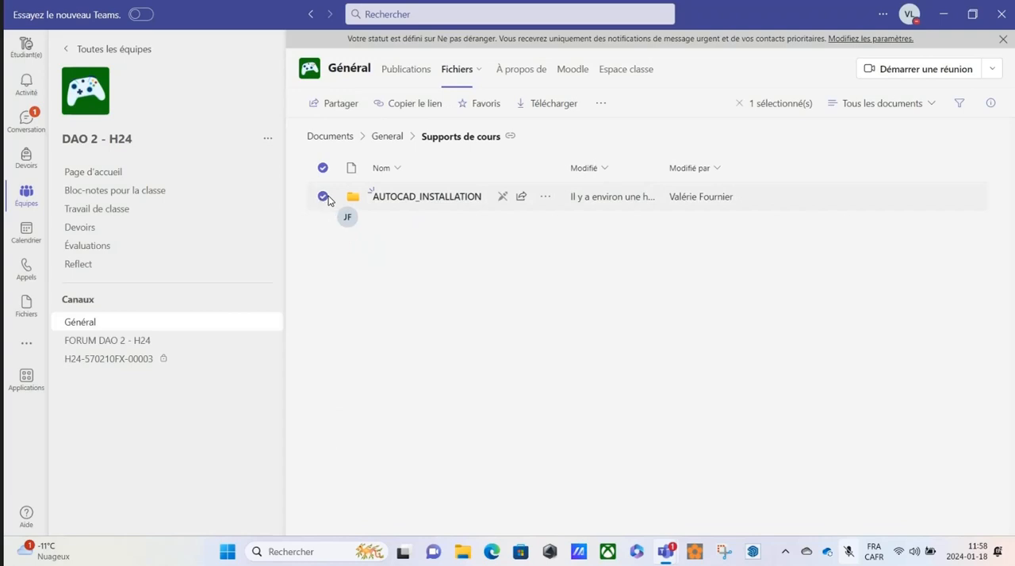
click(545, 199)
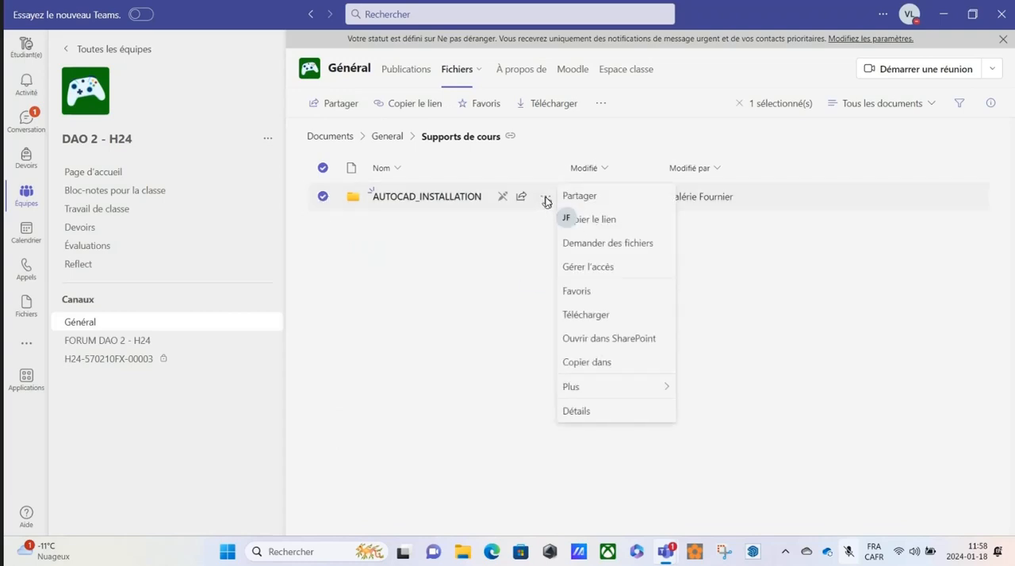
click(597, 317)
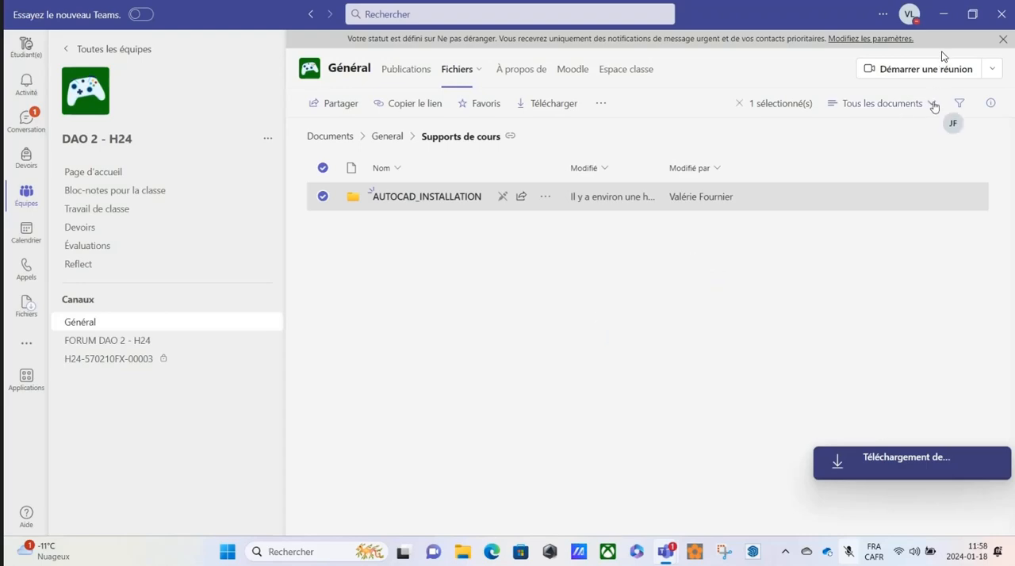
click(947, 17)
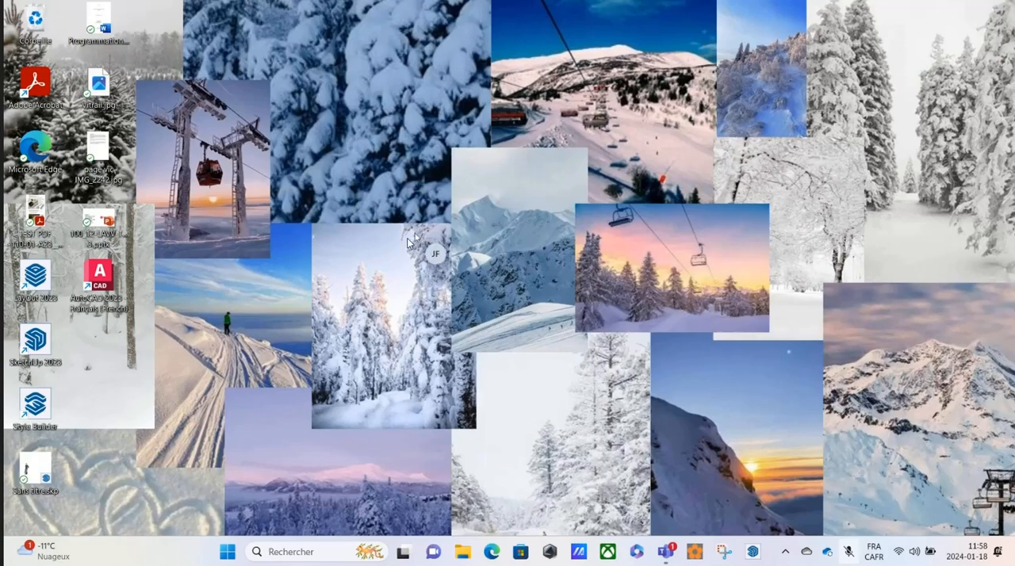
Open File Explorer and shift its window partly off the left edge of the desktop.
click(226, 553)
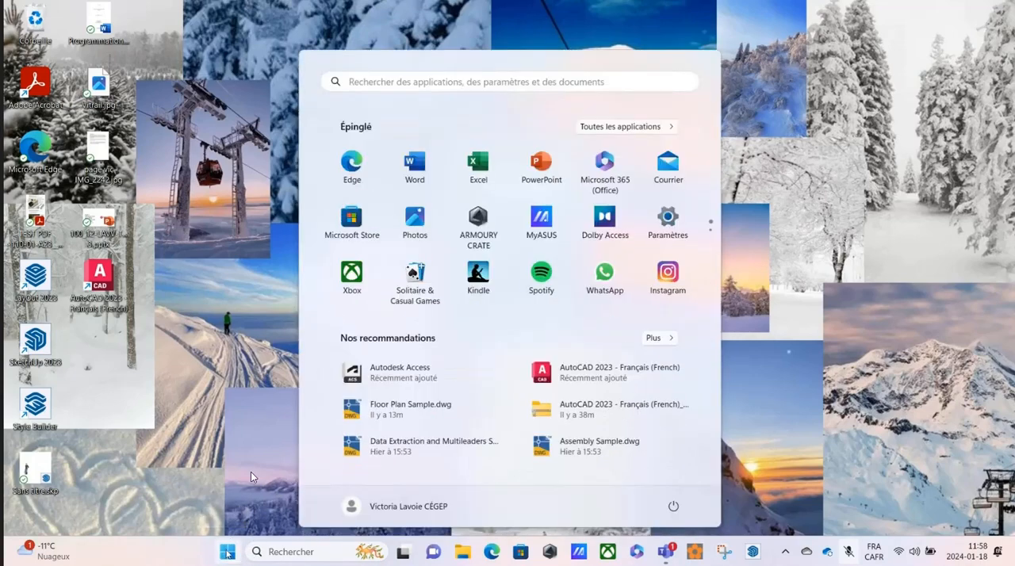
click(616, 127)
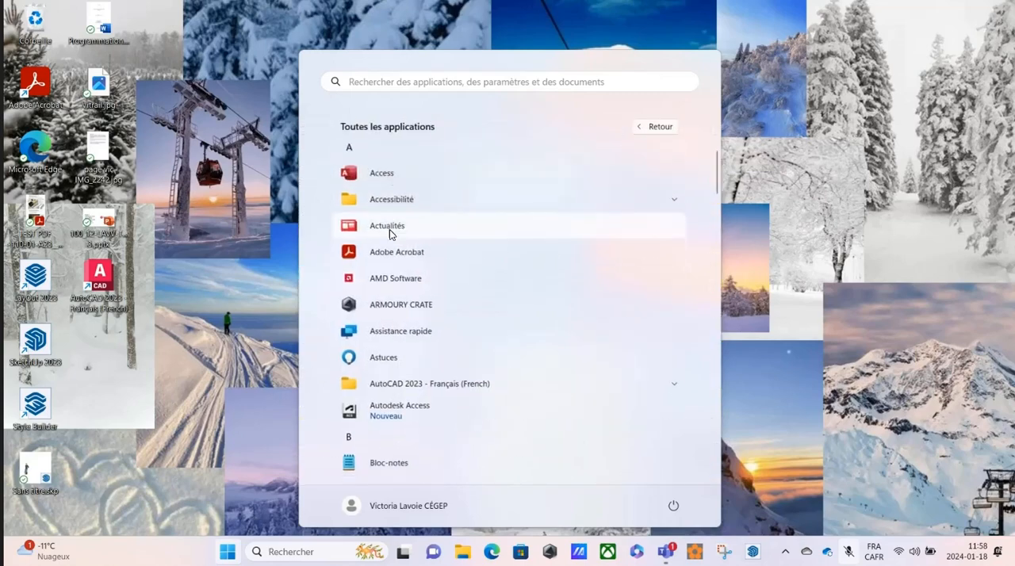
scroll(391, 232, down, 5)
scroll(391, 234, down, 3)
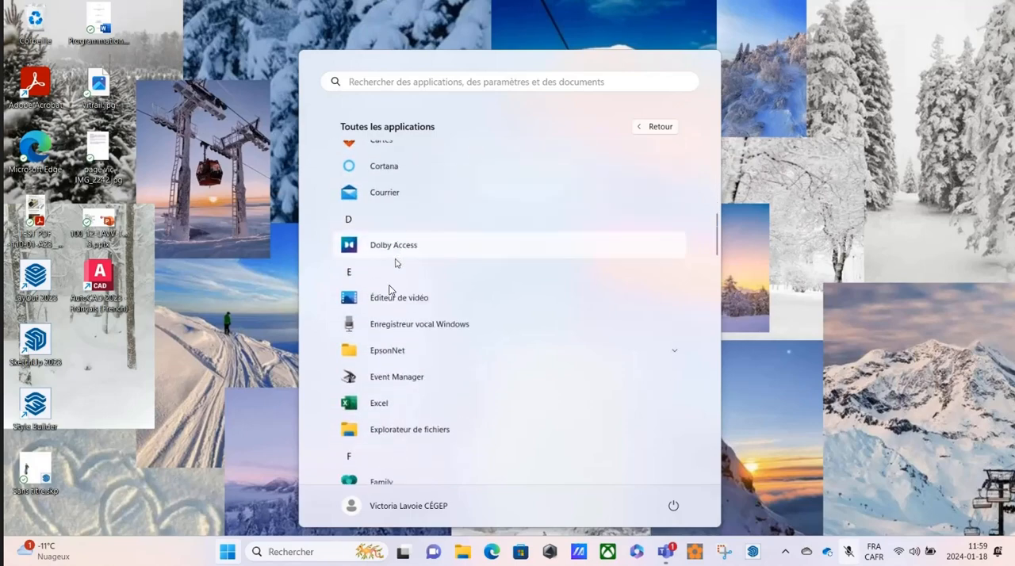
click(393, 432)
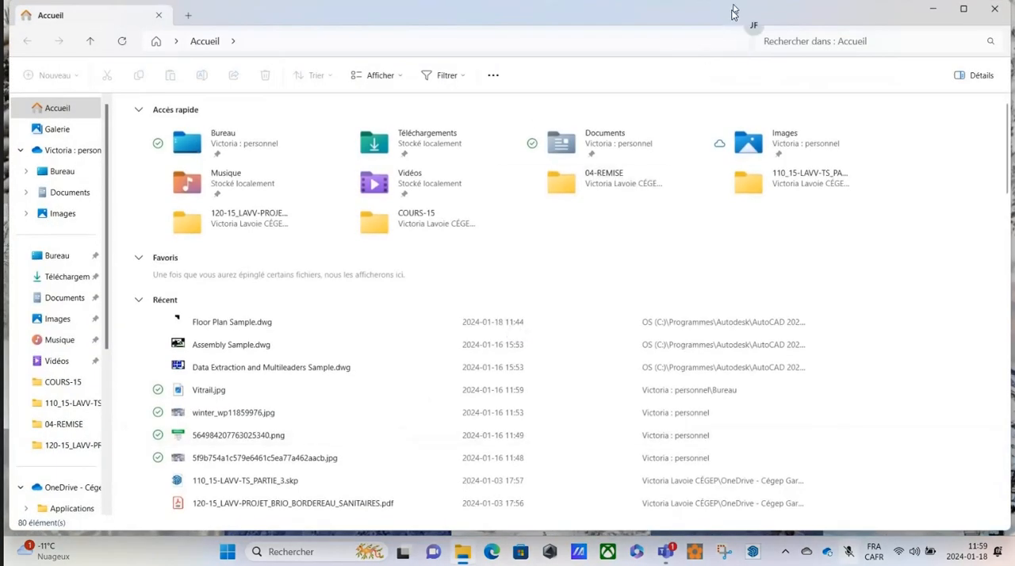
drag(730, 11, 342, 7)
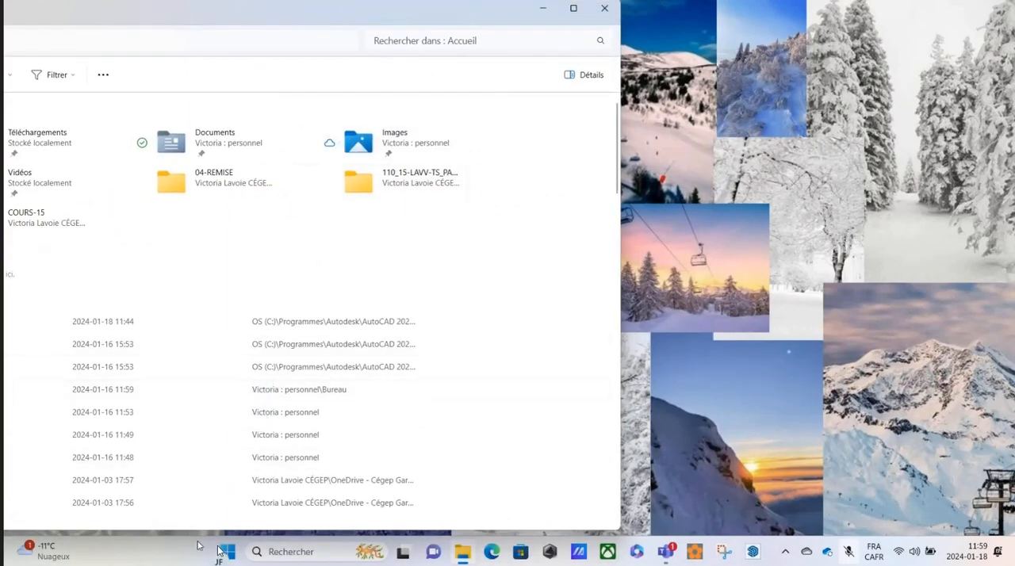
Try to open a second File Explorer window.
click(227, 554)
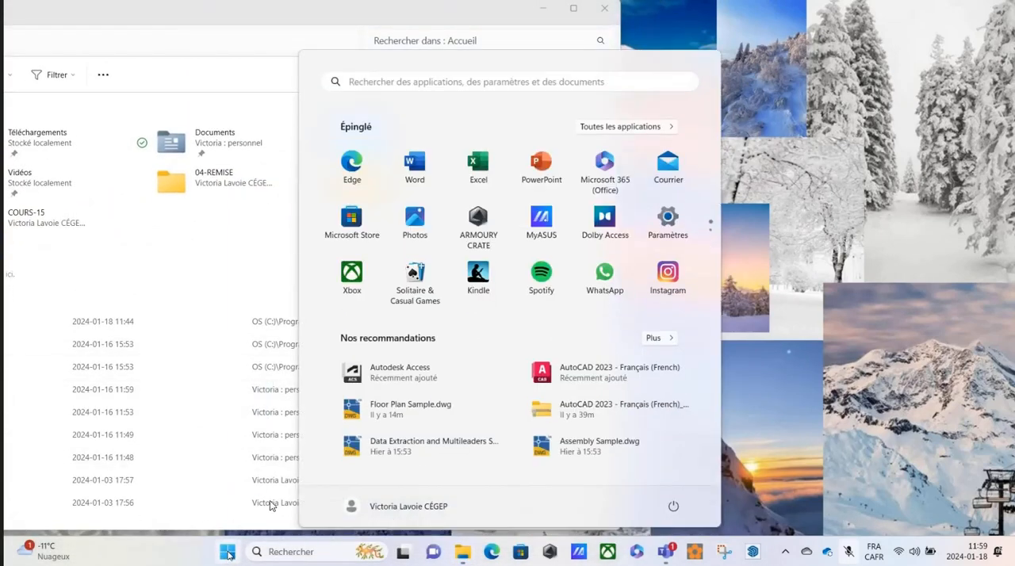
click(630, 127)
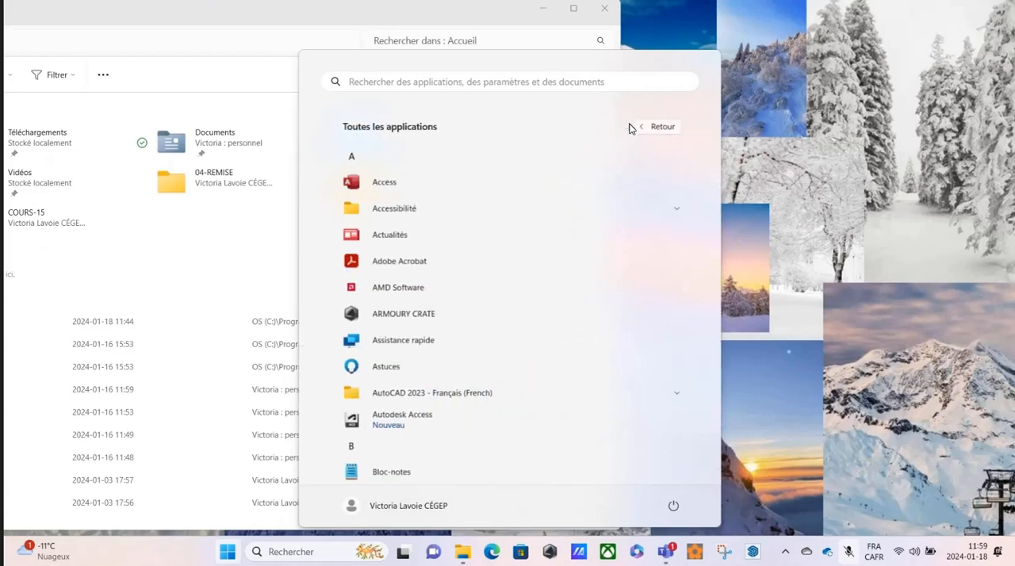
scroll(501, 168, down, 2)
scroll(501, 168, down, 5)
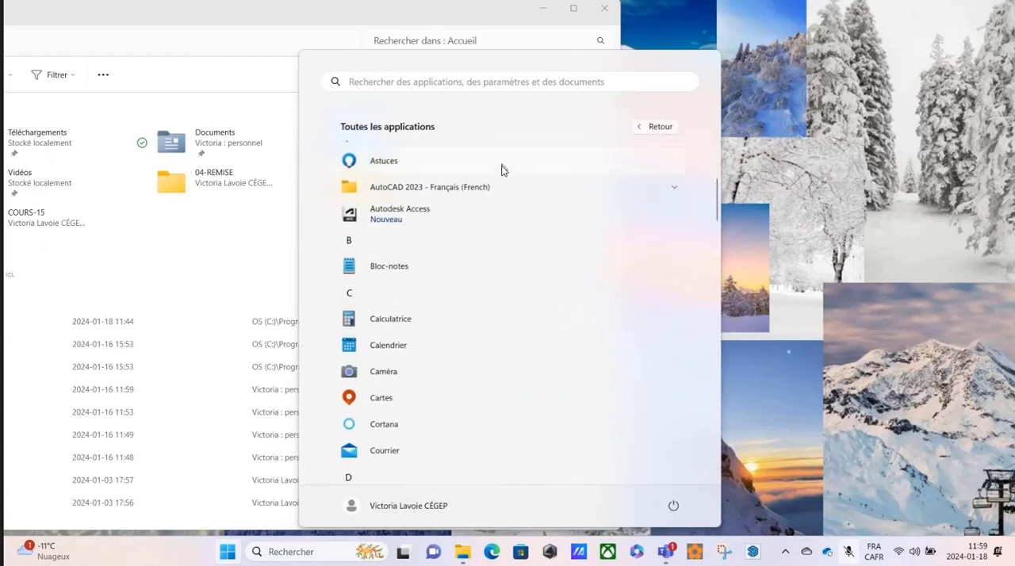
scroll(473, 200, down, 1)
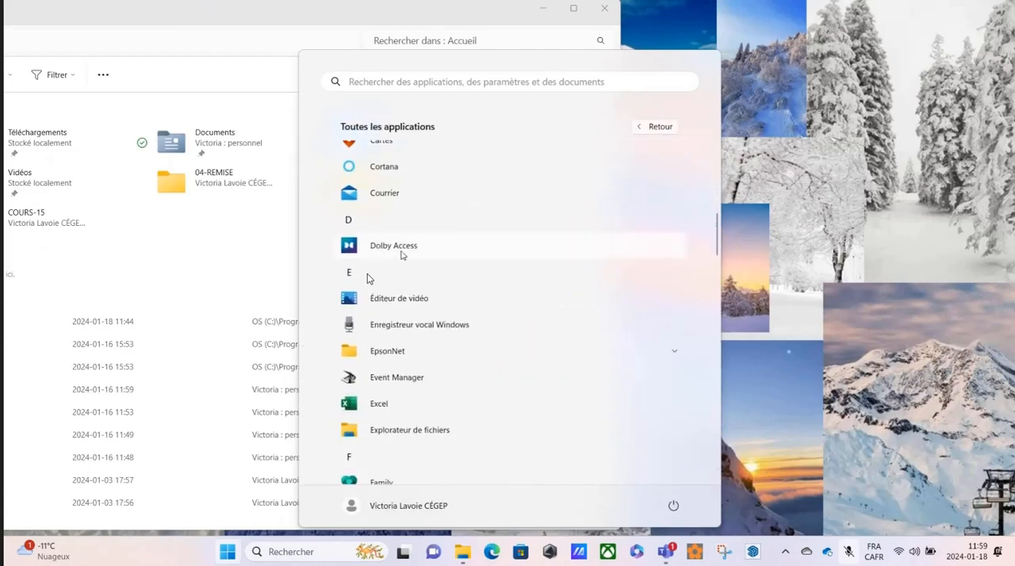
click(389, 432)
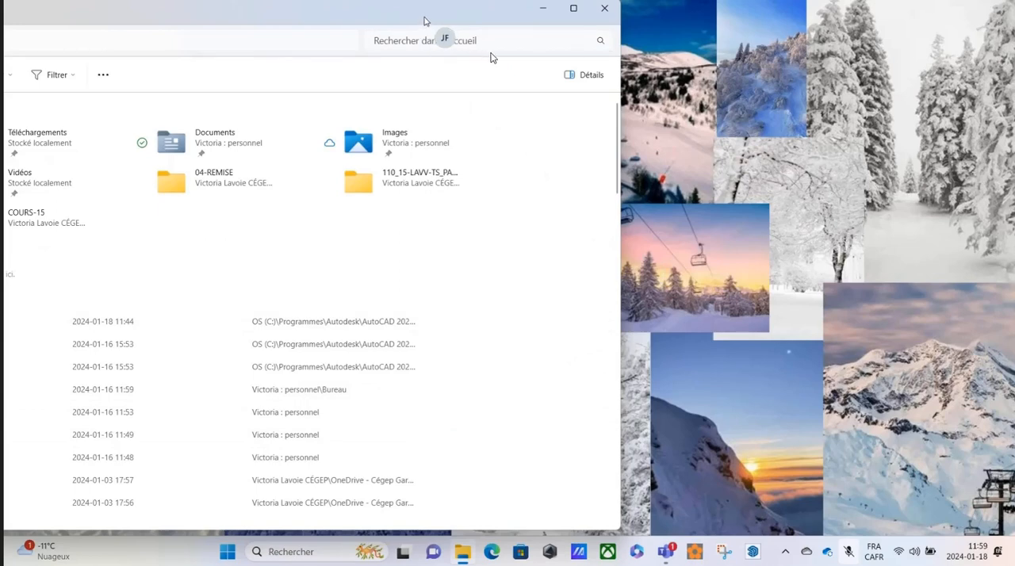
Snap File Explorer to the right half of the screen and Teams to the left half, and minimize Teams.
drag(425, 21, 518, 54)
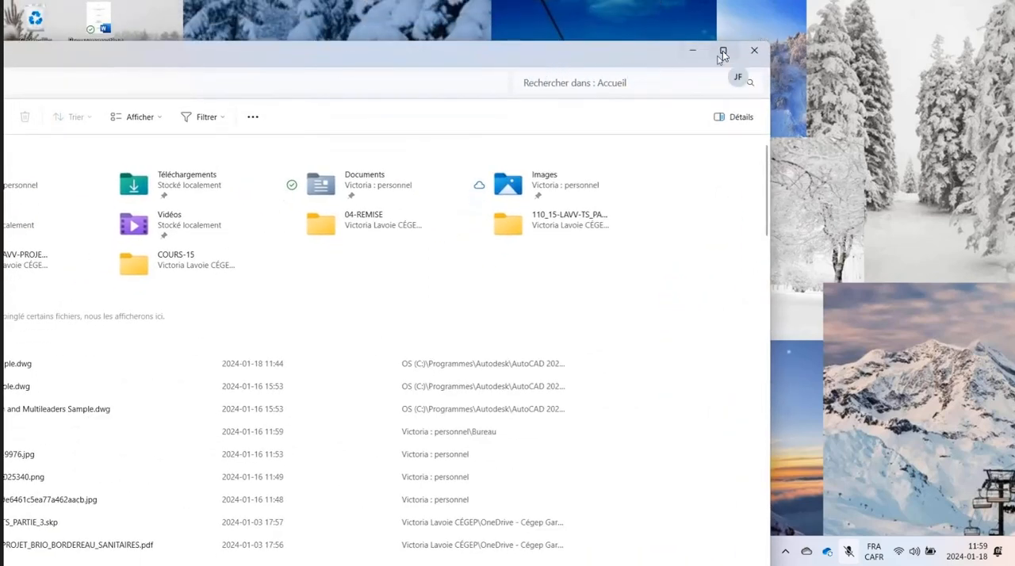
mouse_move(723, 54)
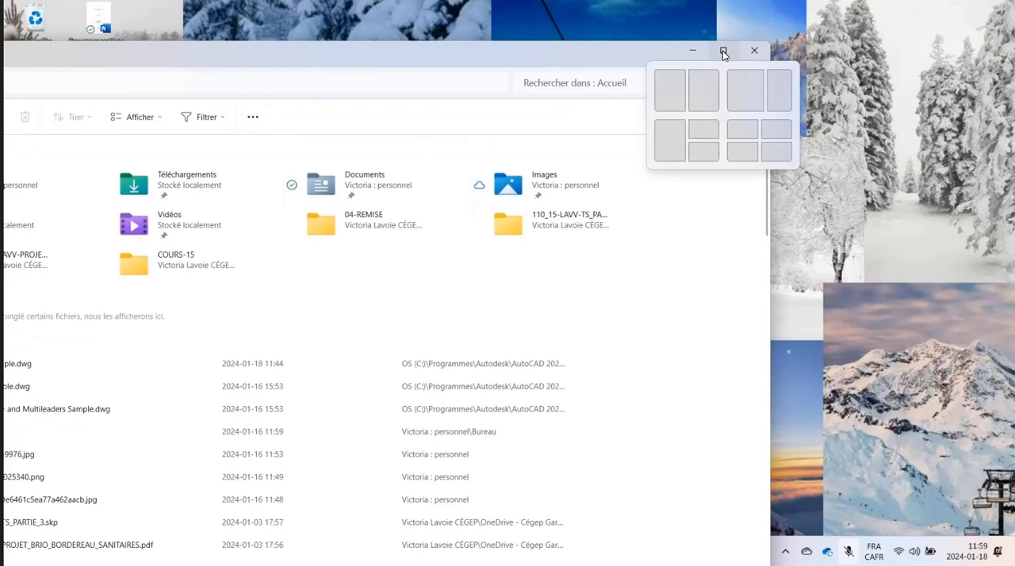
click(695, 93)
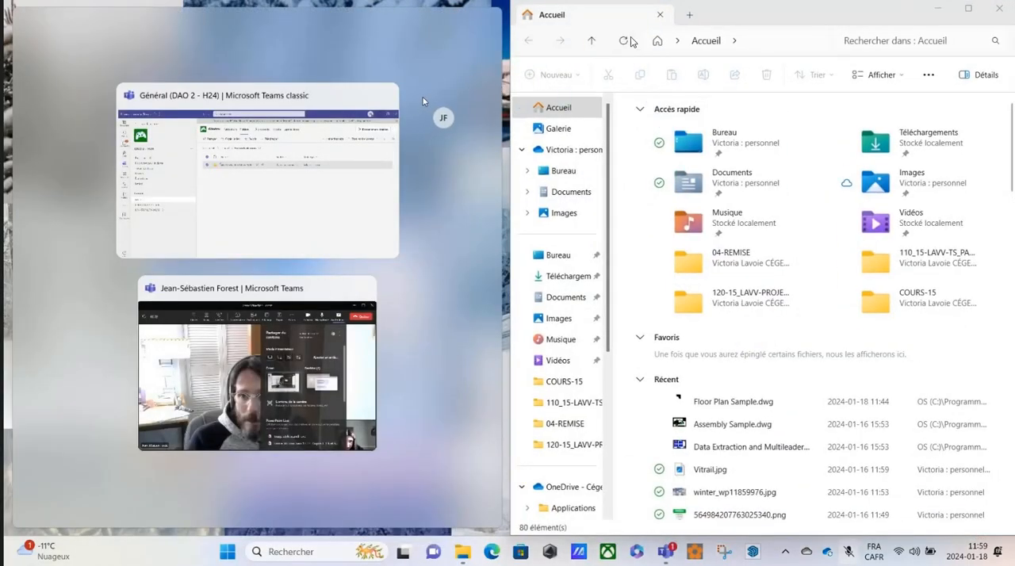
click(353, 130)
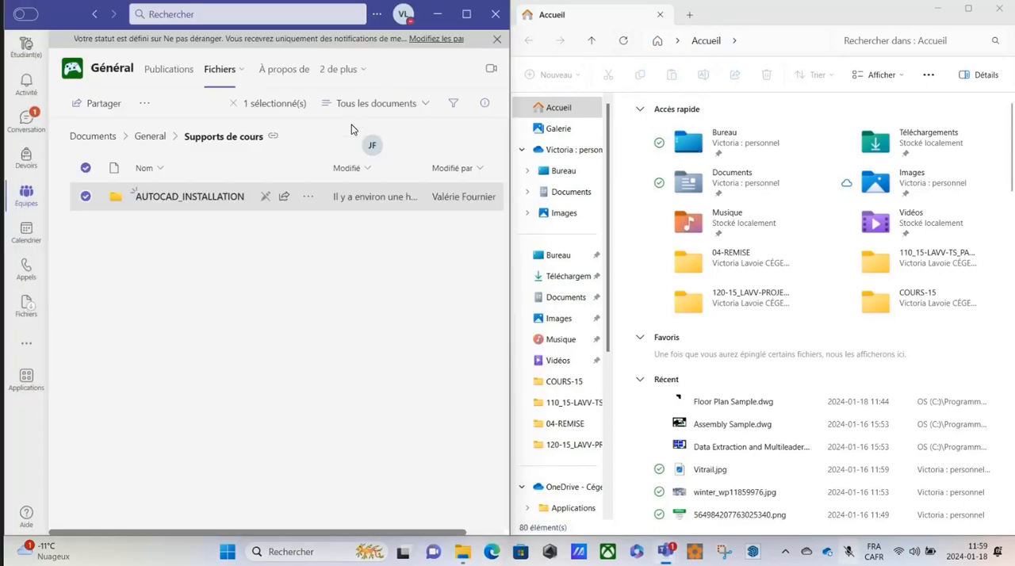
click(437, 13)
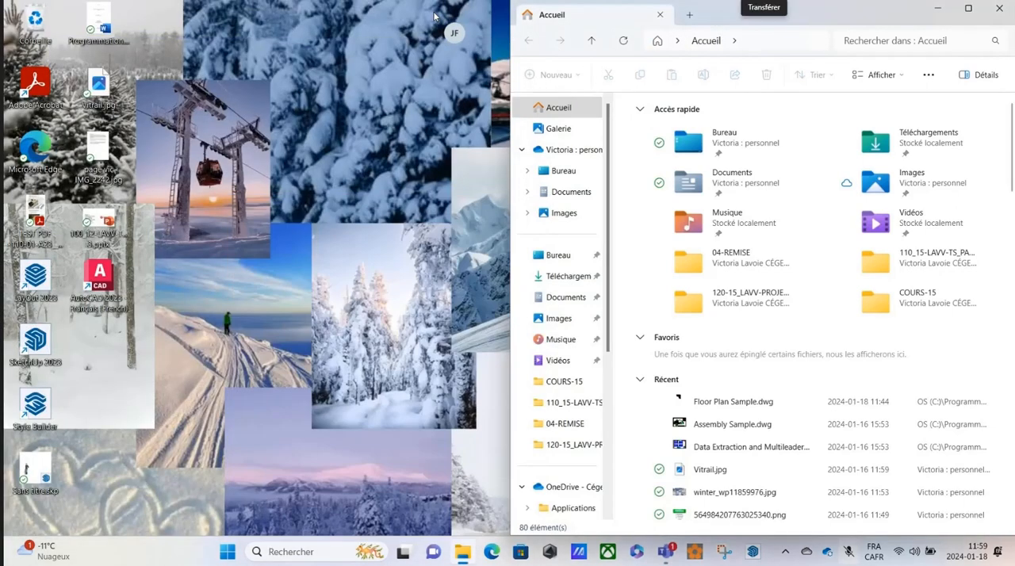
Try again to open an additional File Explorer window alongside the existing one.
click(227, 553)
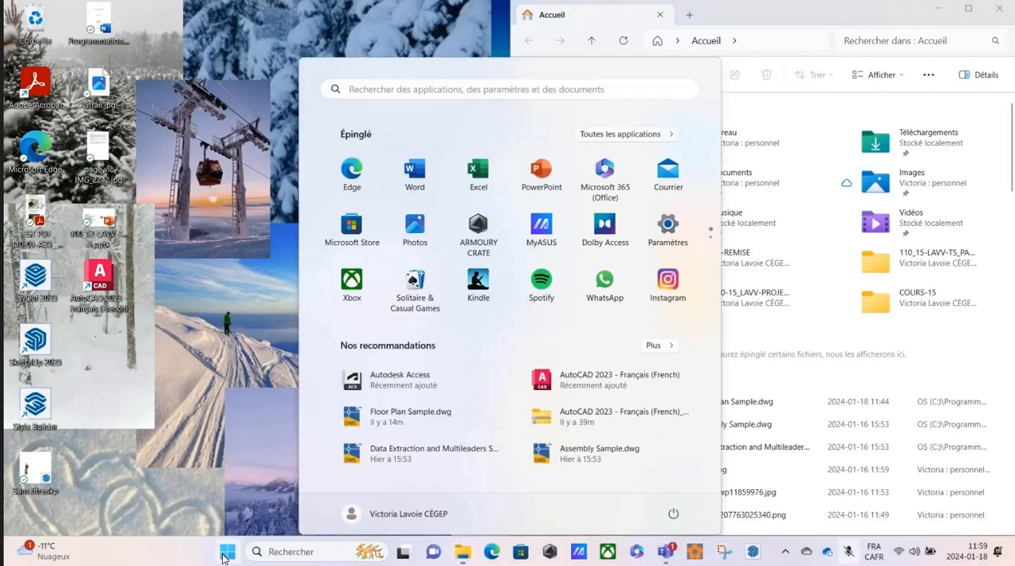
click(617, 128)
scroll(399, 222, down, 3)
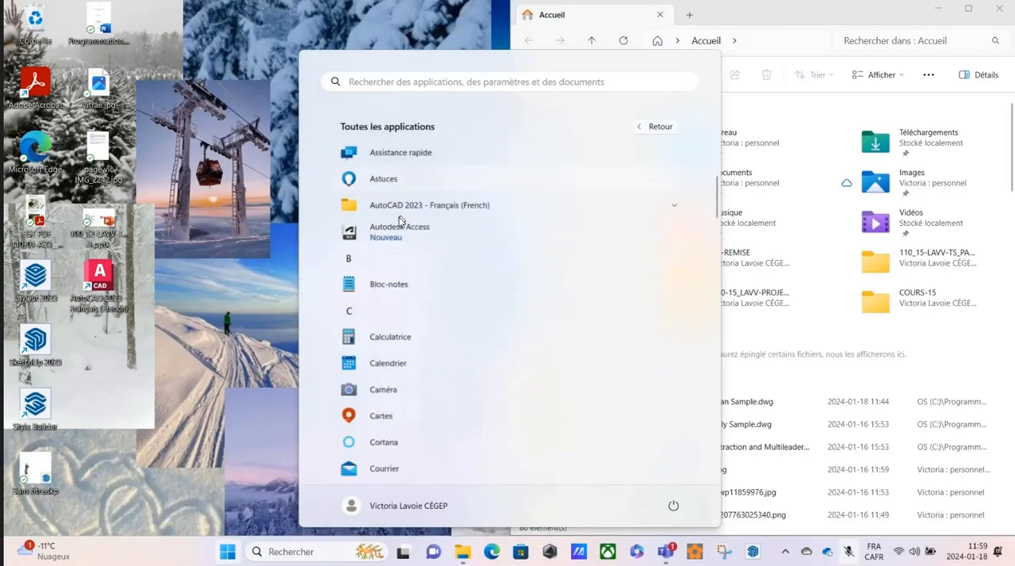
scroll(396, 225, down, 3)
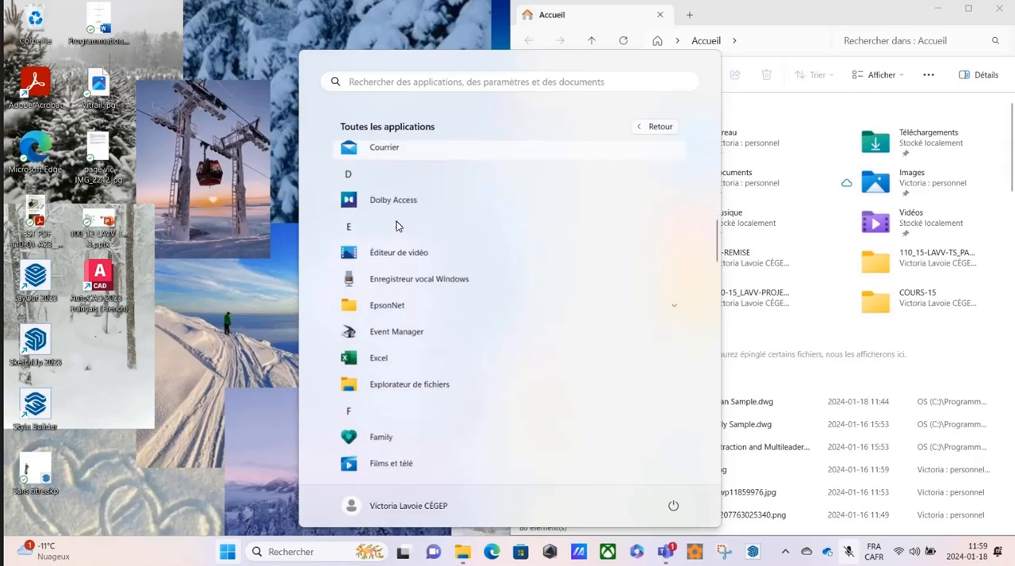
click(396, 381)
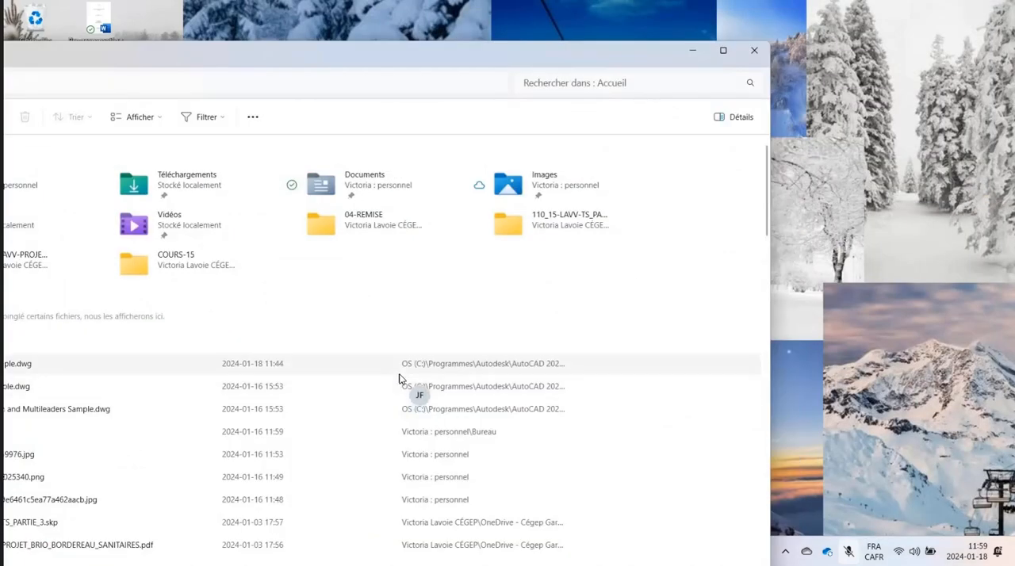
Create a new folder on the desktop, open it in its own window and move that window clear of the existing File Explorer window.
drag(571, 45, 769, 22)
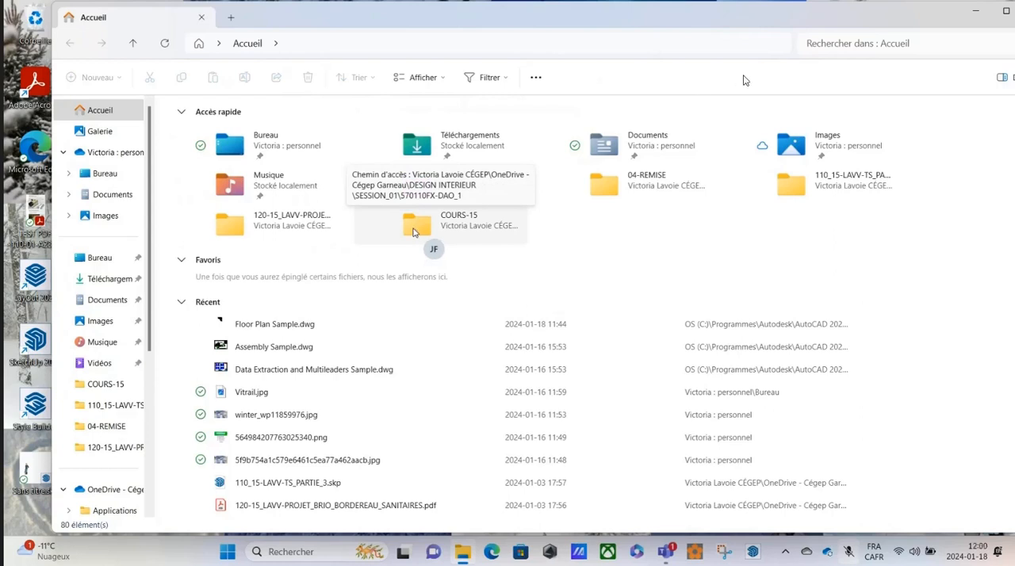
drag(851, 21, 1, 57)
right_click(595, 253)
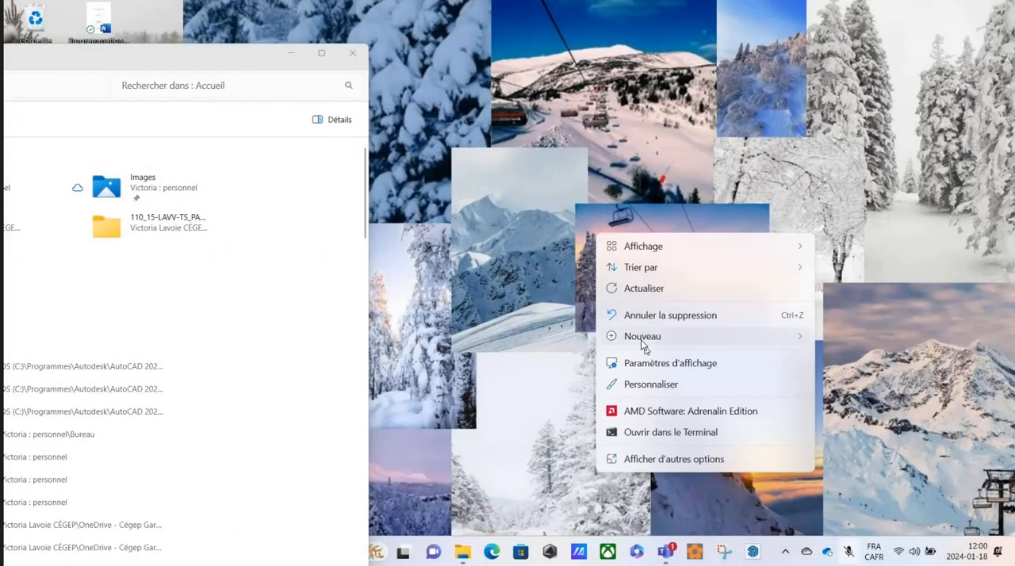
mouse_move(643, 340)
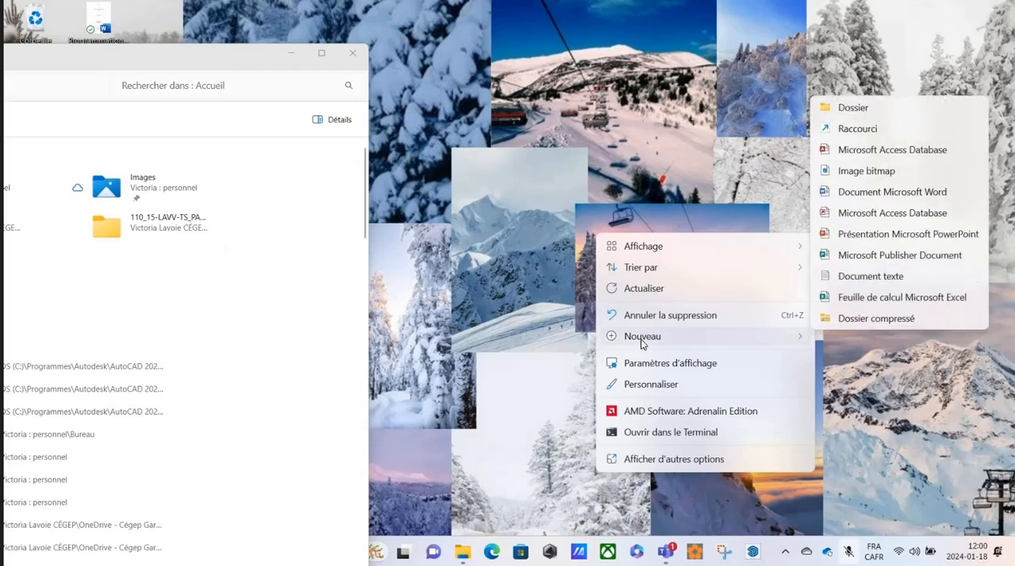
click(862, 105)
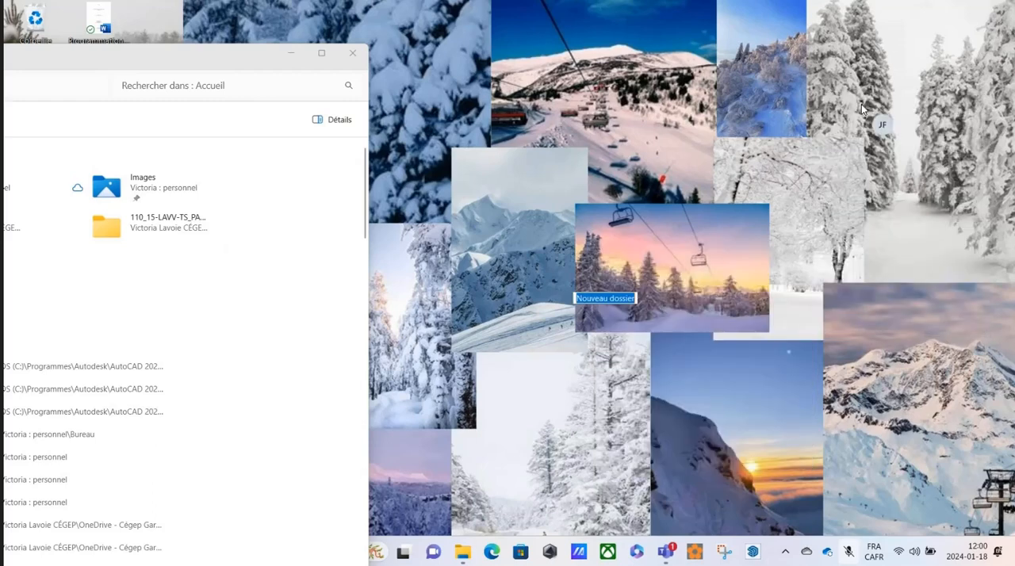
click(652, 259)
double_click(613, 273)
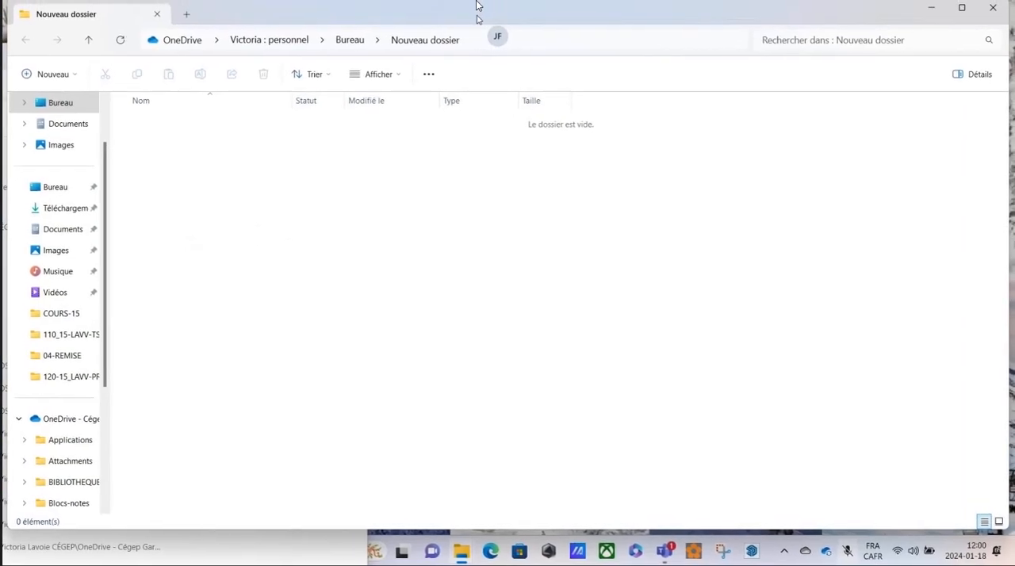
drag(506, 16, 666, 49)
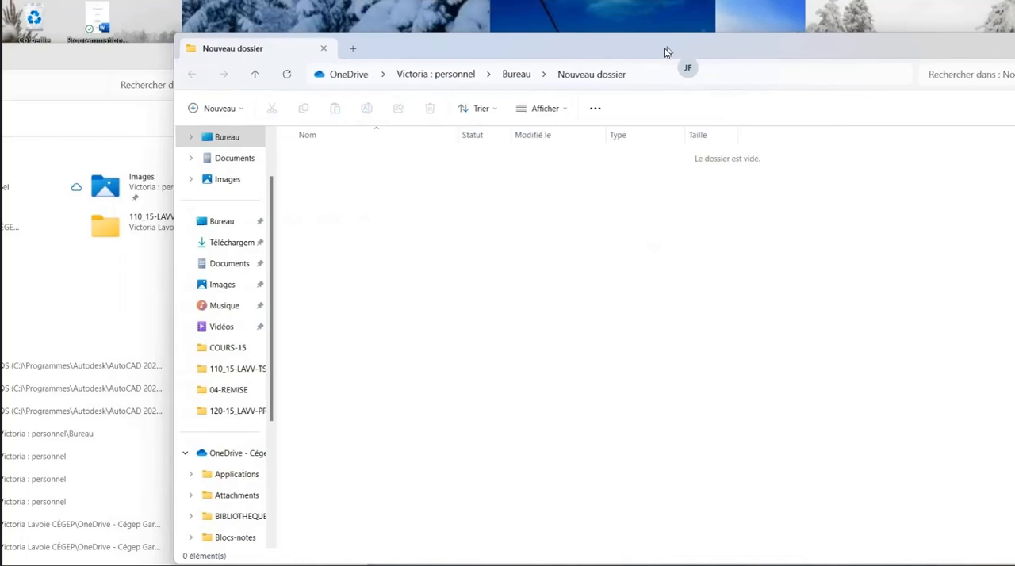
Tile the Accueil window on the left half of the screen and the Nouveau dossier window on the right half.
click(132, 64)
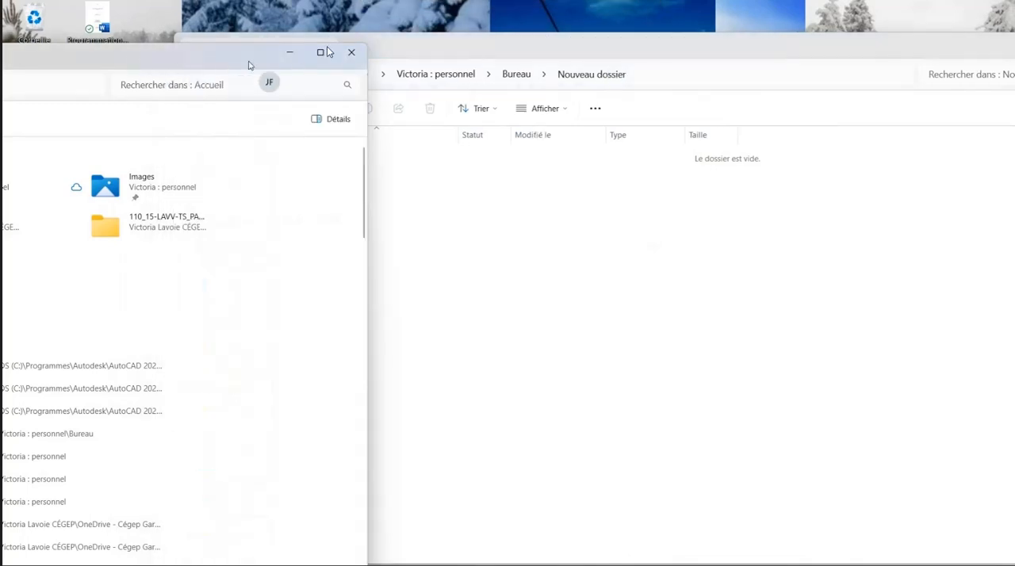
mouse_move(321, 54)
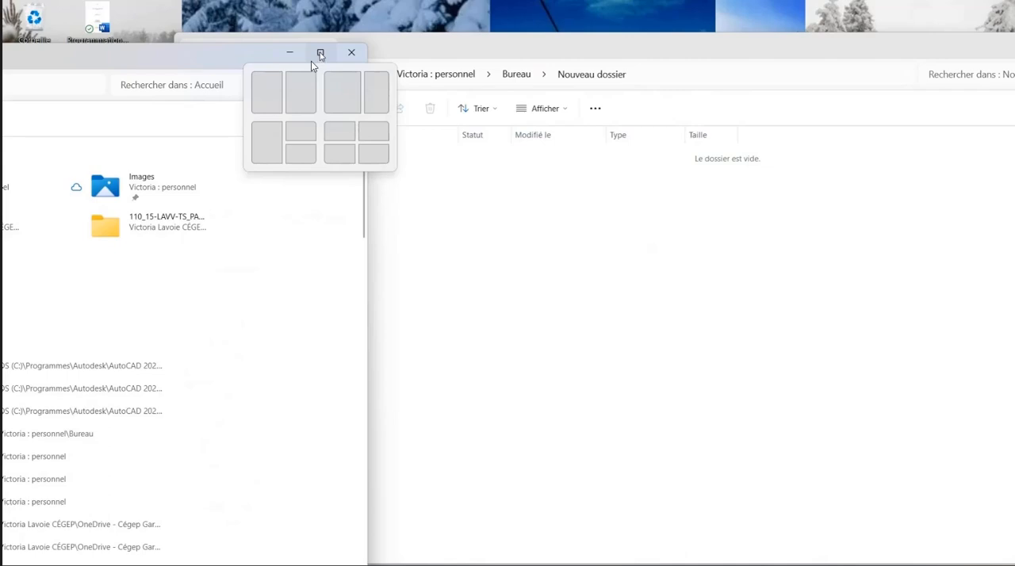
click(266, 92)
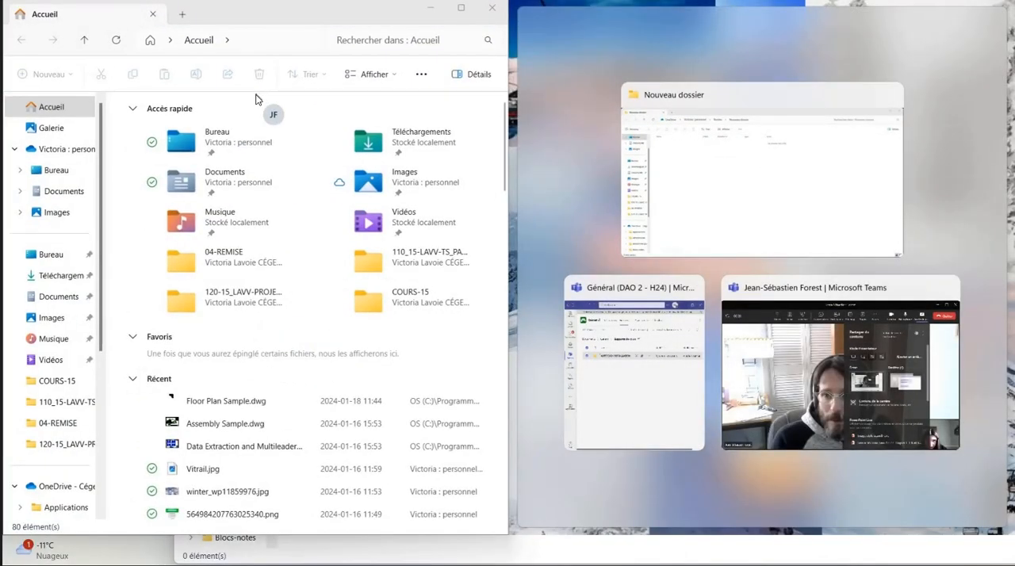
click(720, 127)
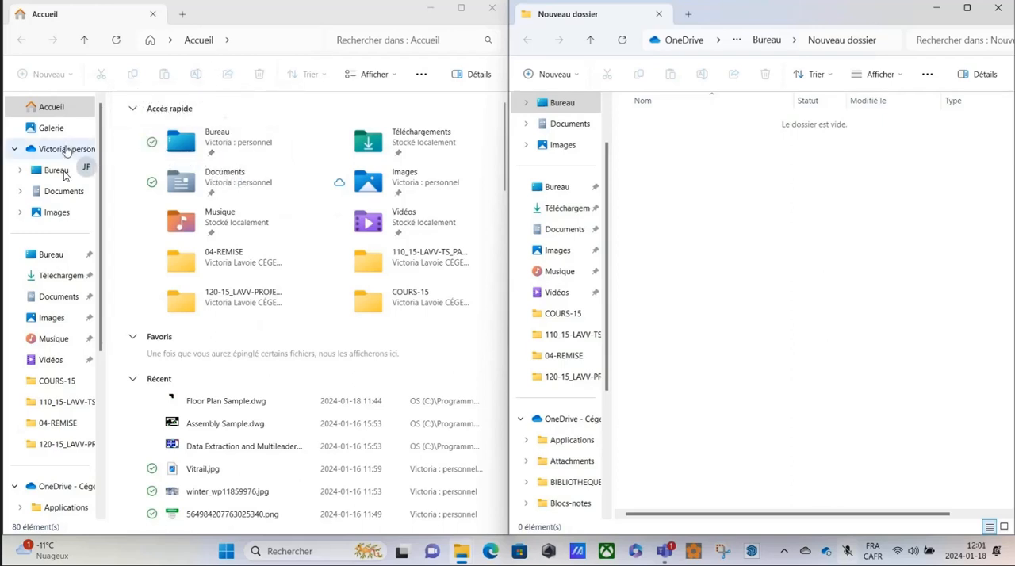
Show the Téléchargements folder in the Accueil window and try to open AUTOCAD_INSTALLATION.zip.
click(63, 277)
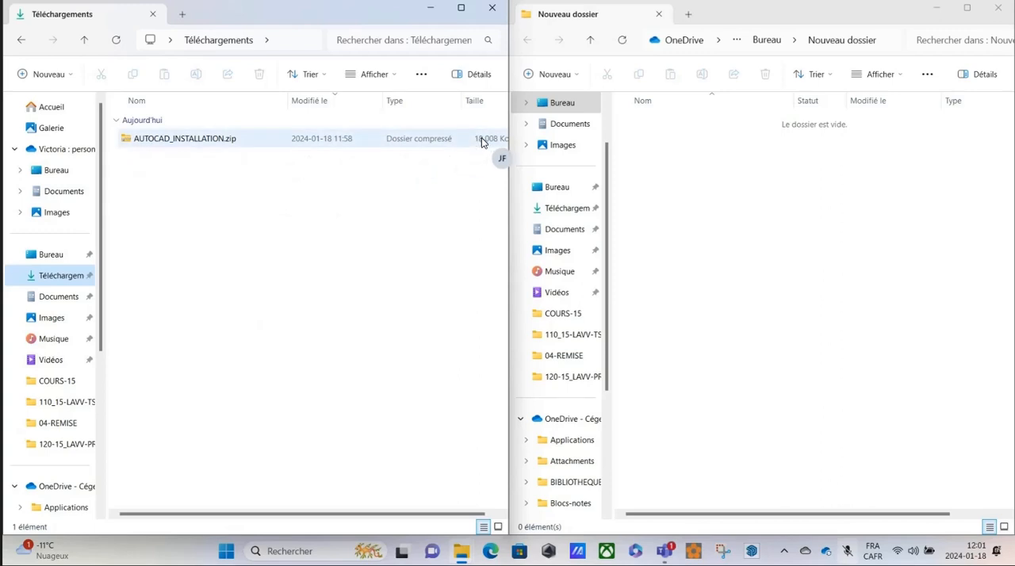
double_click(133, 144)
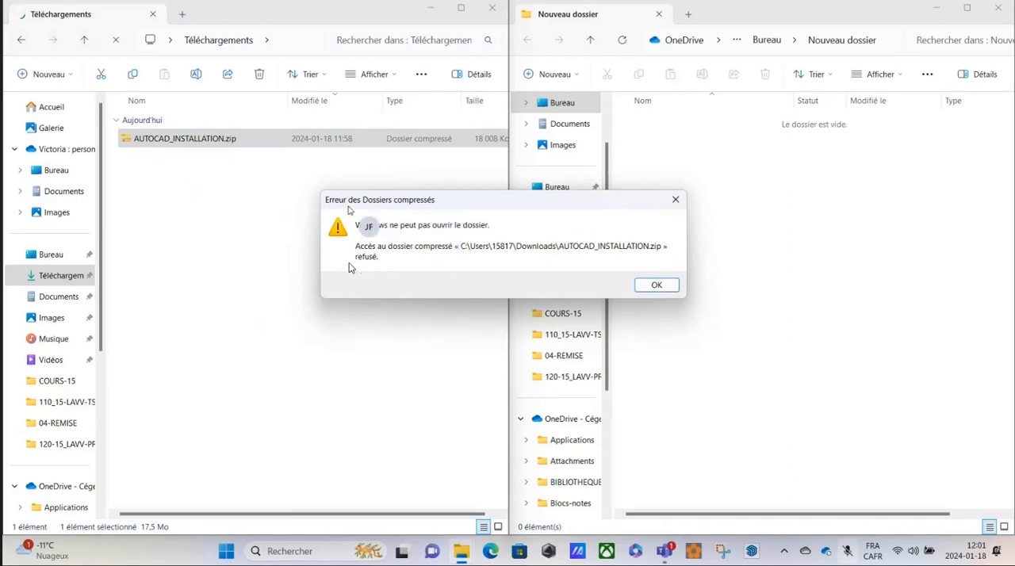
click(676, 200)
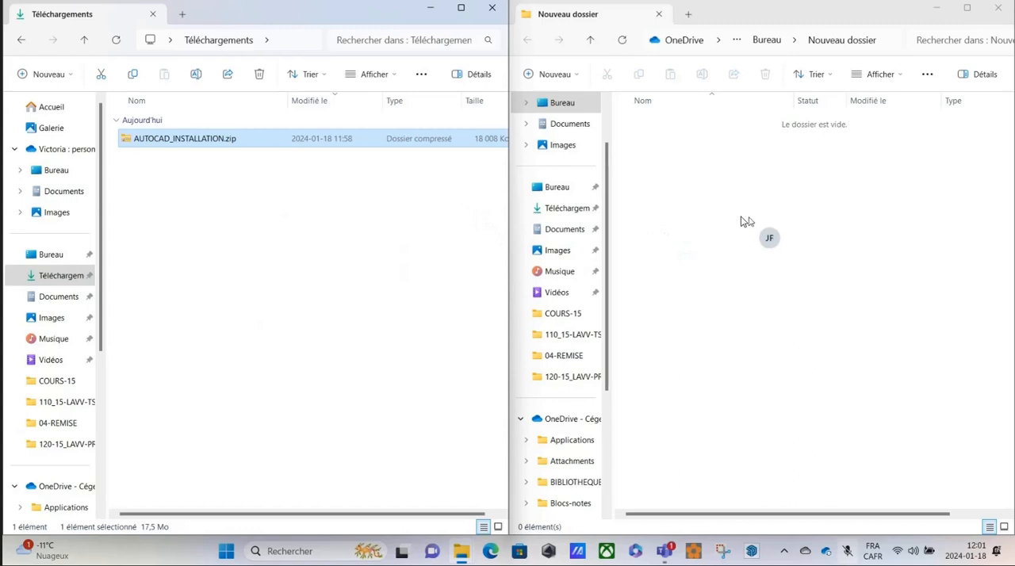
click(722, 174)
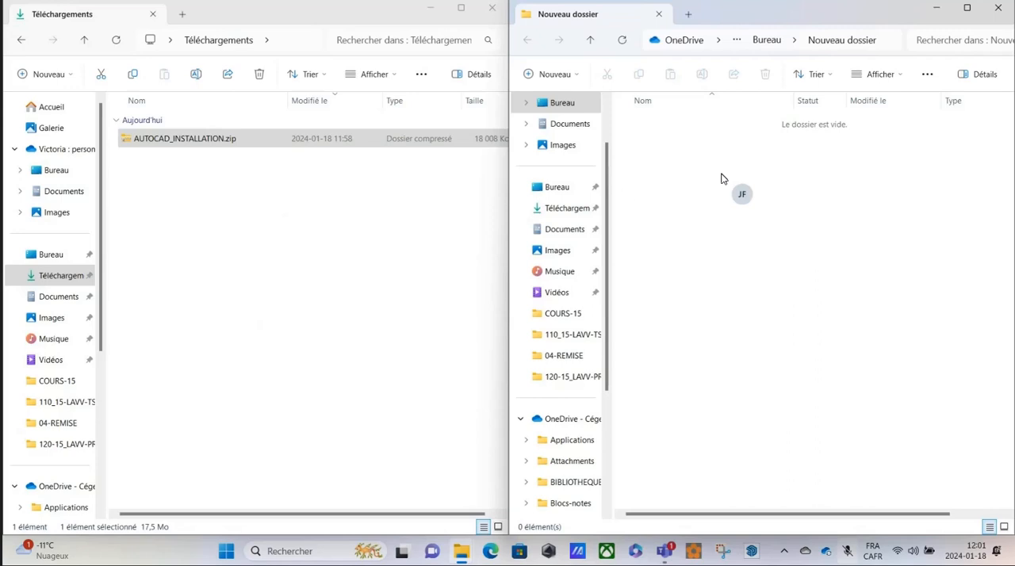
click(129, 146)
Browse to the OS (C:) drive in the Nouveau dossier window and check whether hidden items are set to display.
scroll(576, 214, down, 3)
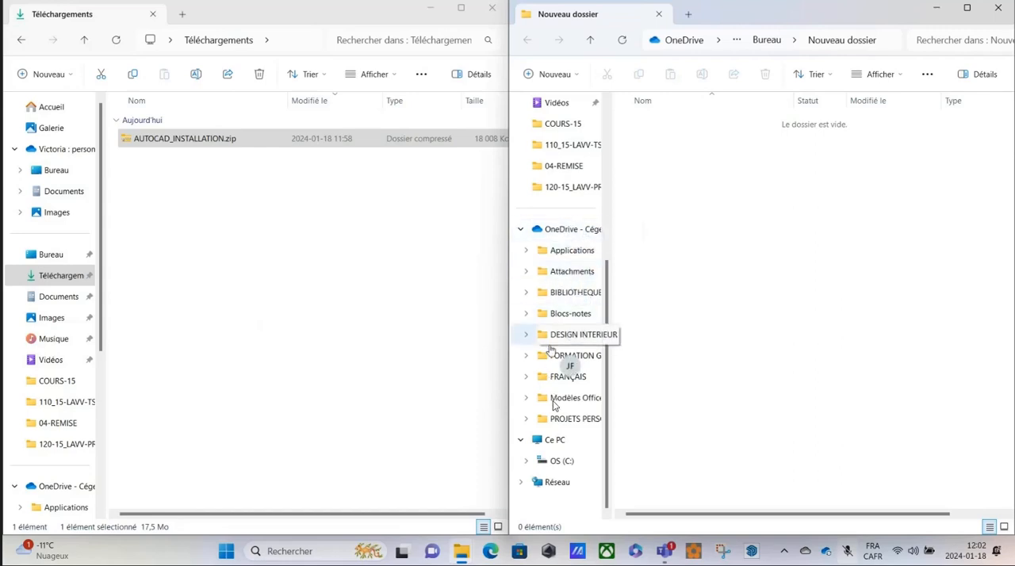
click(562, 466)
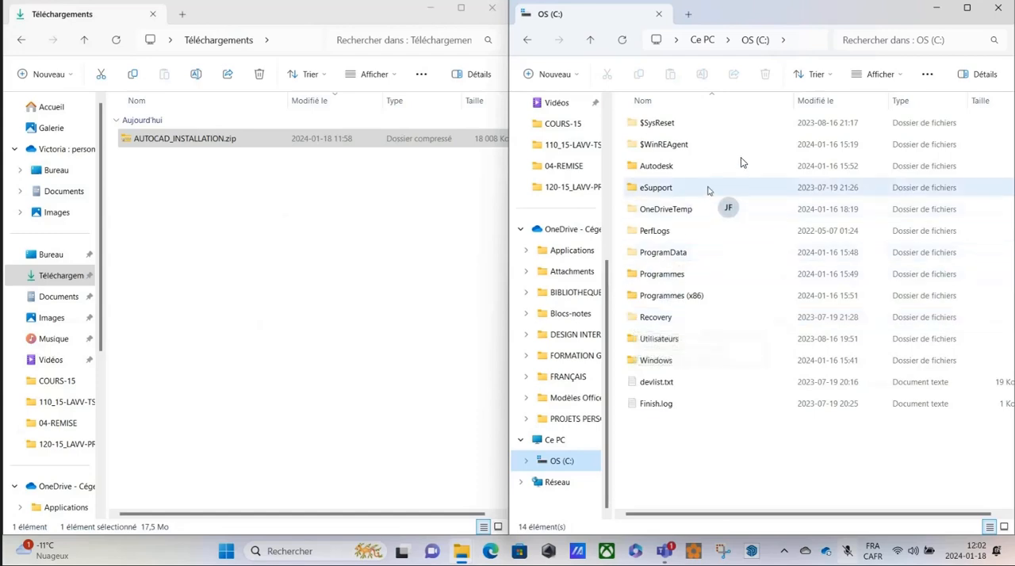
click(900, 74)
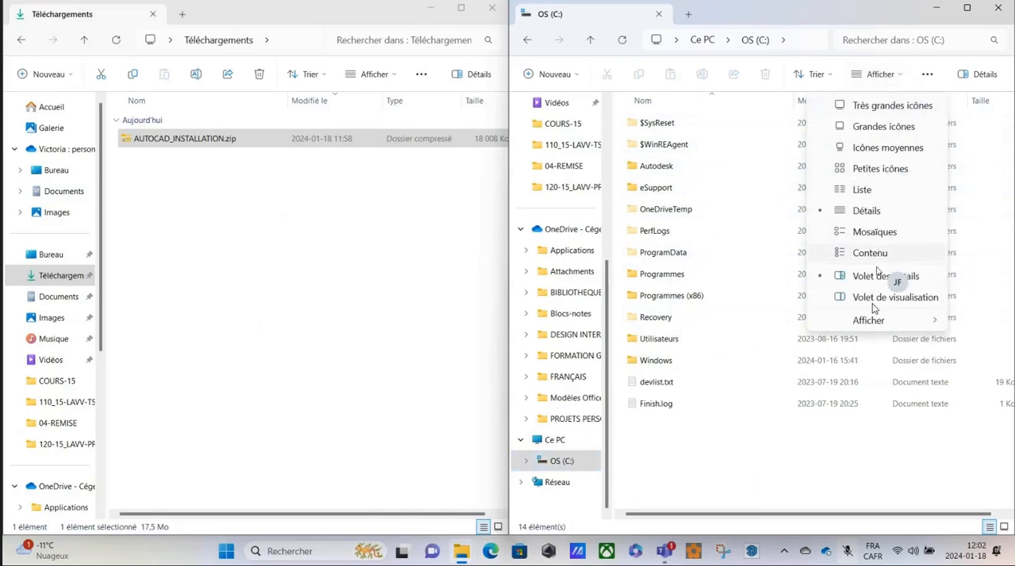
mouse_move(870, 320)
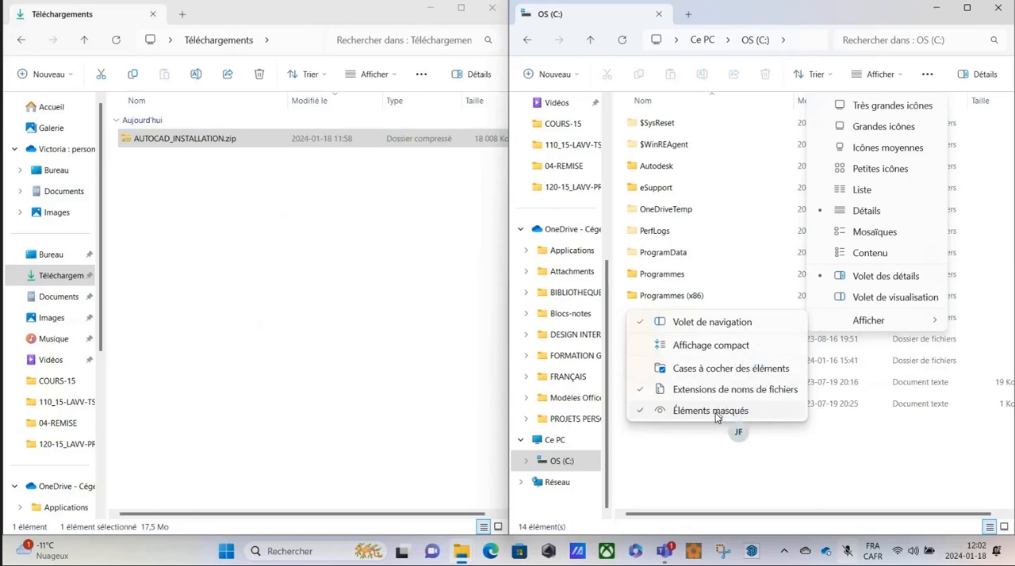
click(694, 486)
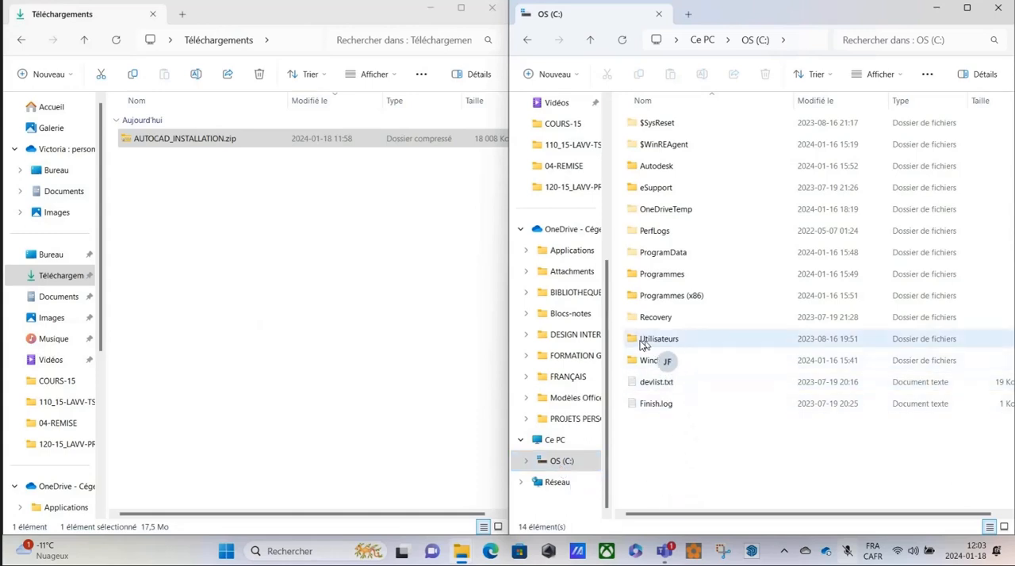
Open the account's profile folder inside Utilisateurs and check the hidden items display option there.
double_click(641, 343)
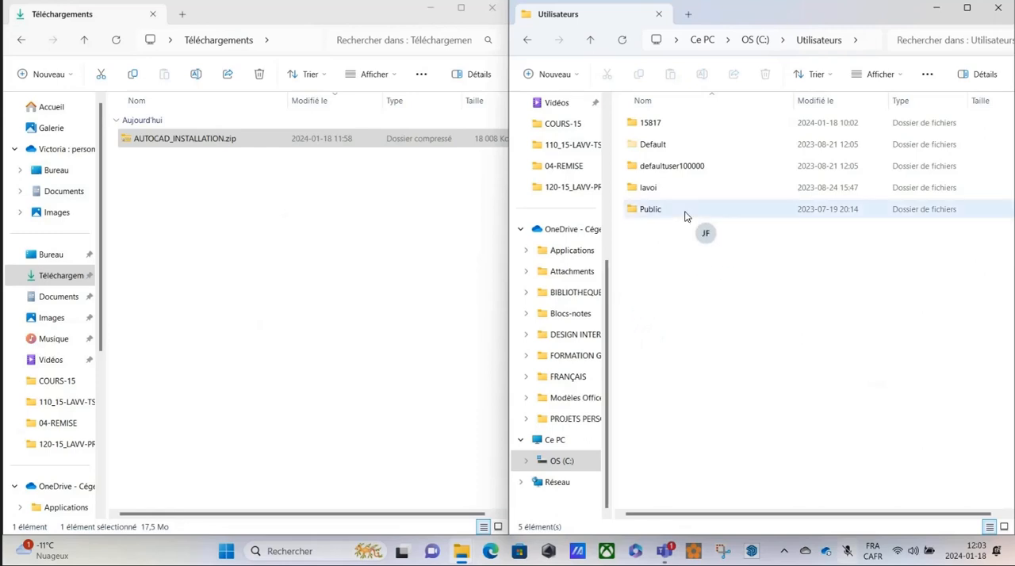
double_click(641, 125)
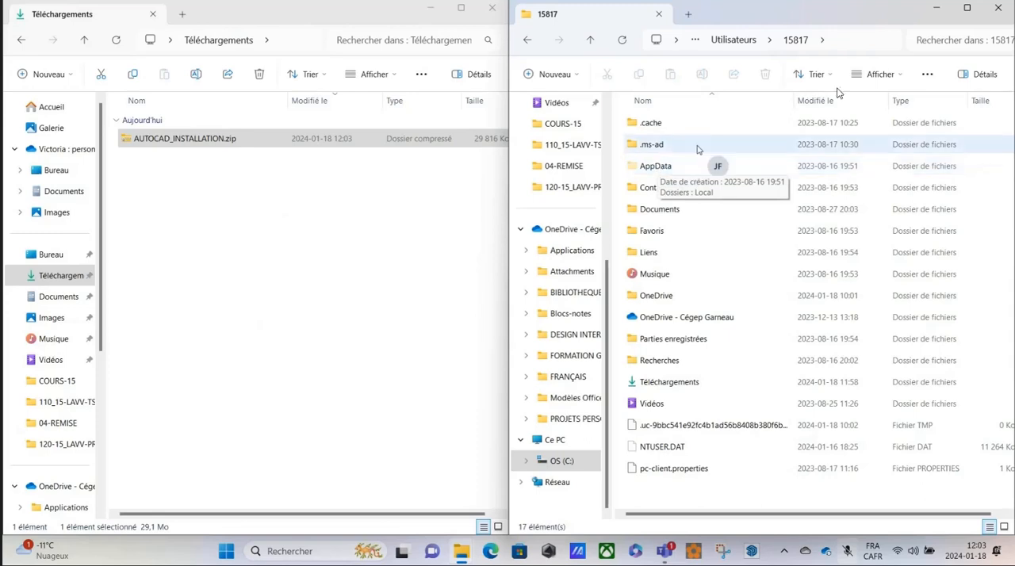
click(892, 75)
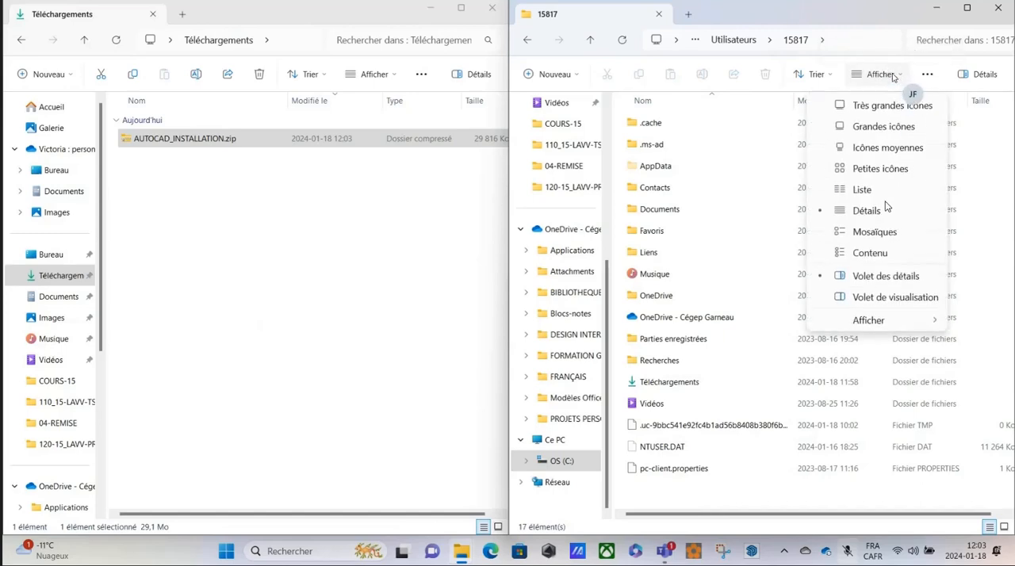
mouse_move(870, 320)
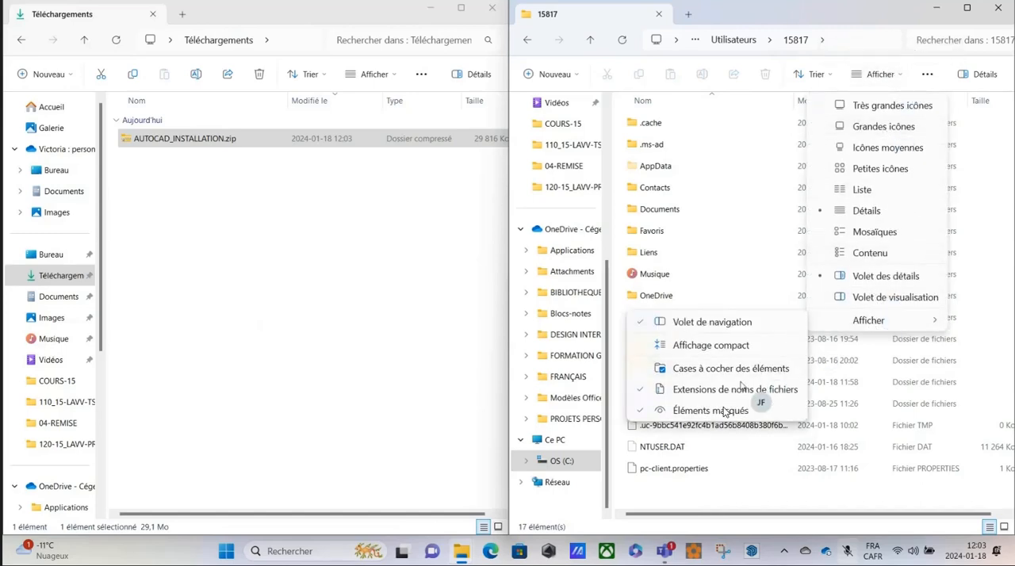
click(696, 490)
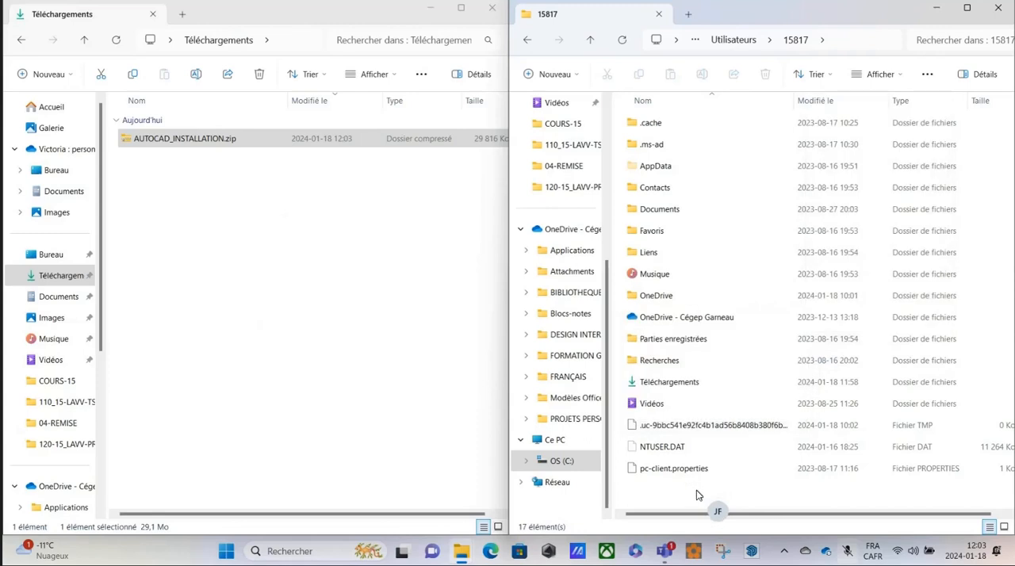
Navigate from the profile folder through AppData, Roaming, Autodesk, AutoCAD 2023 and R24.2 to the fra folder.
double_click(651, 168)
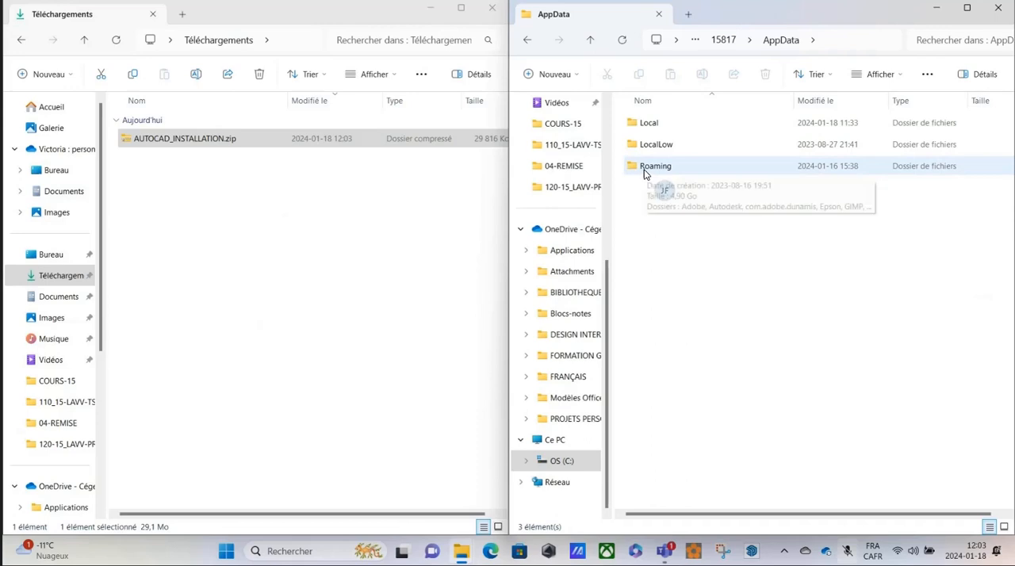
double_click(644, 168)
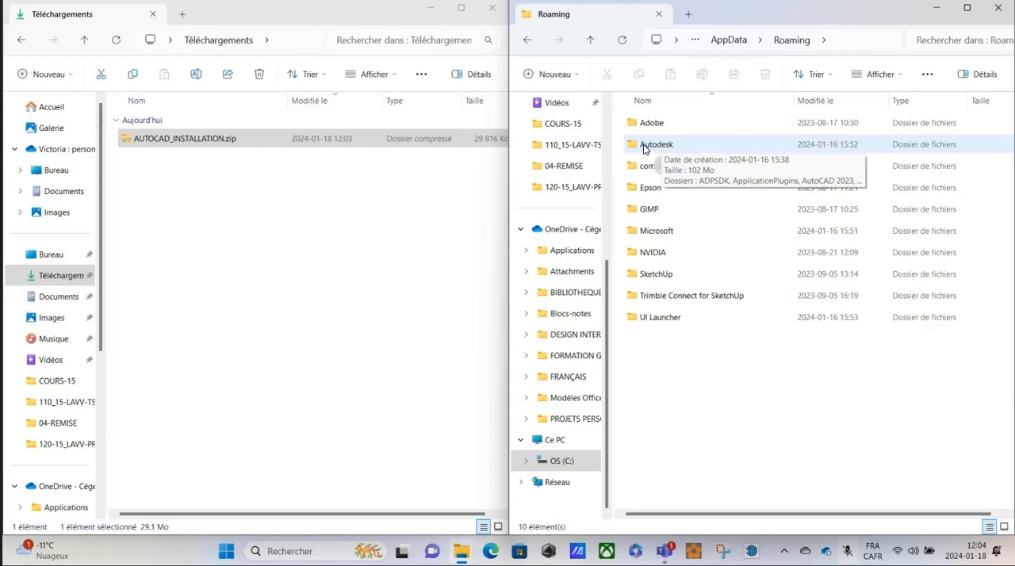
double_click(644, 147)
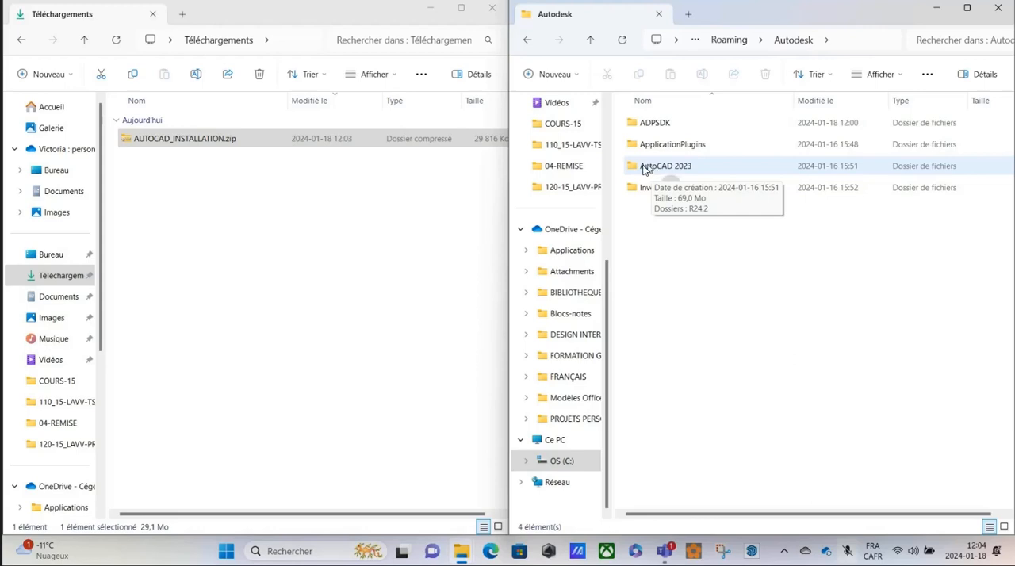
click(640, 168)
double_click(640, 168)
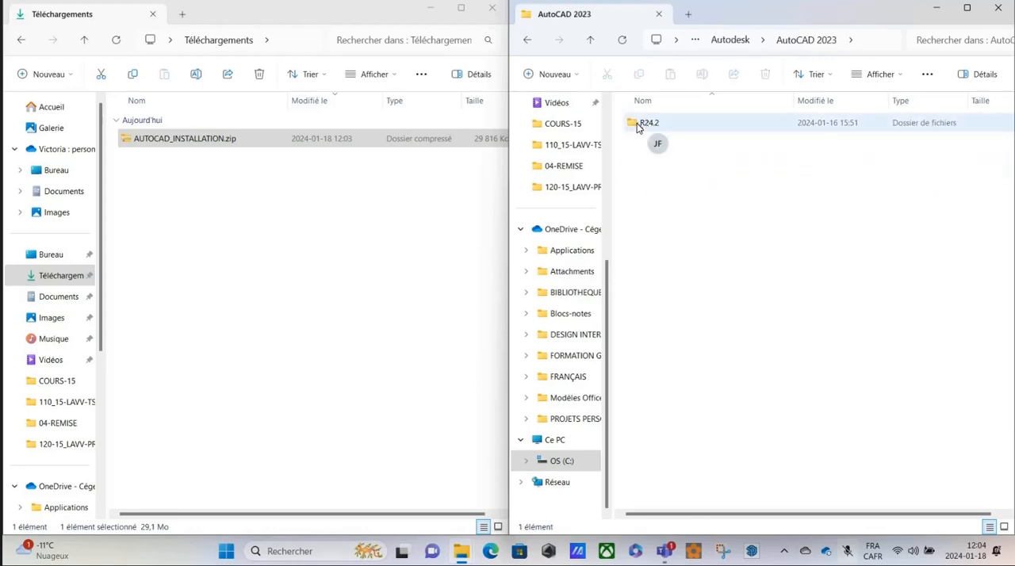
double_click(639, 129)
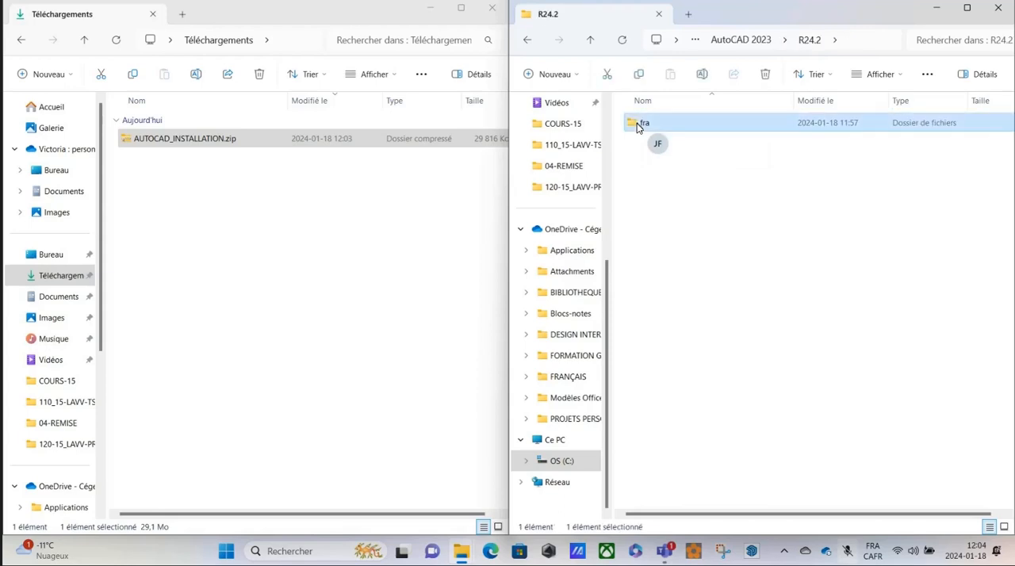
double_click(639, 126)
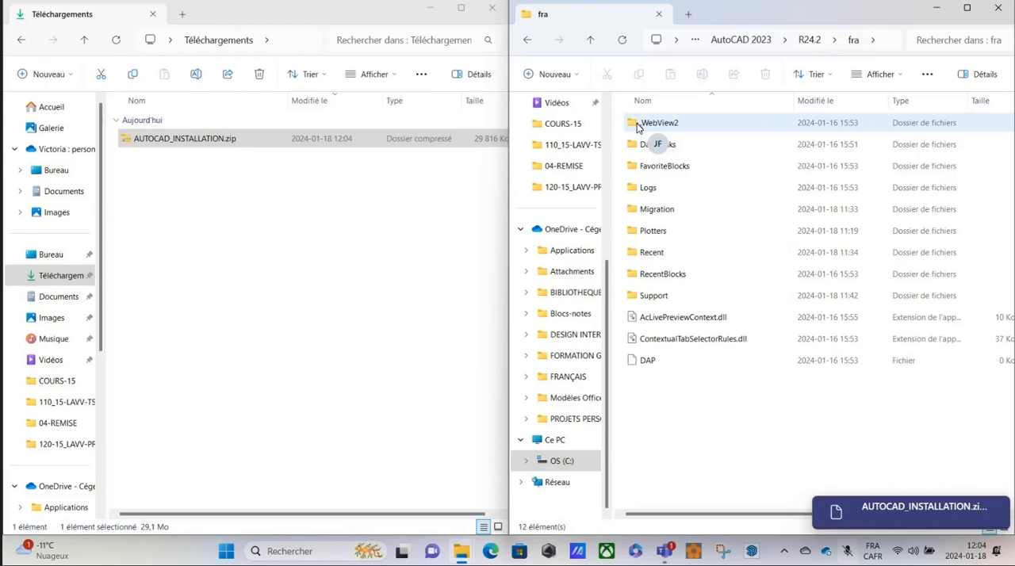
Look inside the downloaded AUTOCAD_INSTALLATION.zip and return to the Téléchargements folder.
click(917, 507)
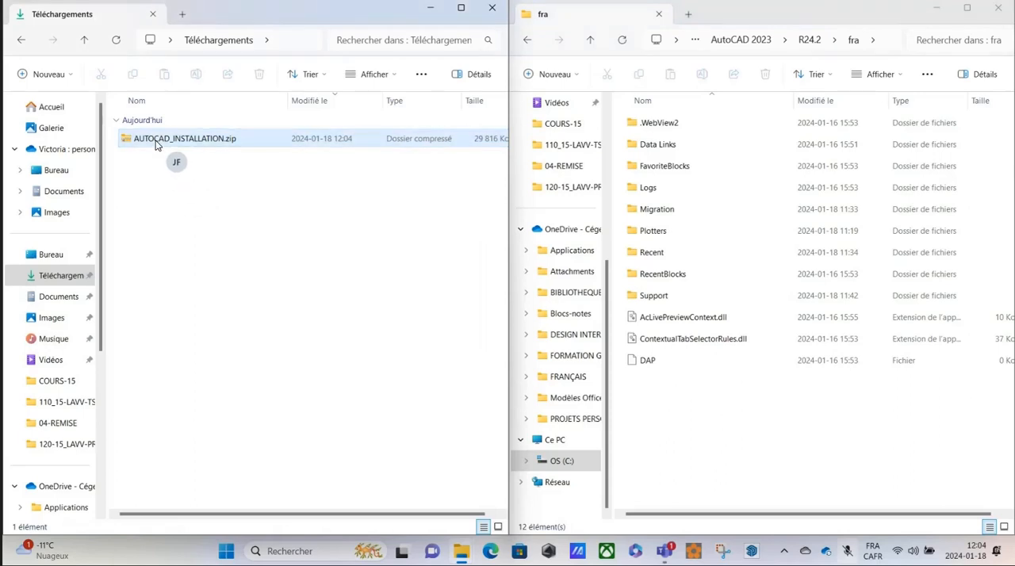
click(156, 142)
double_click(157, 142)
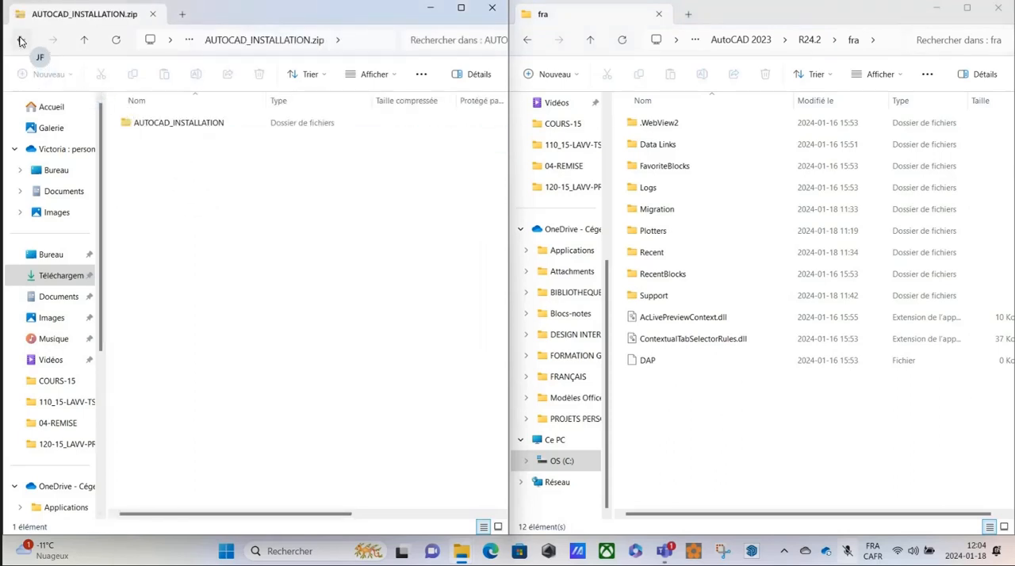
click(19, 41)
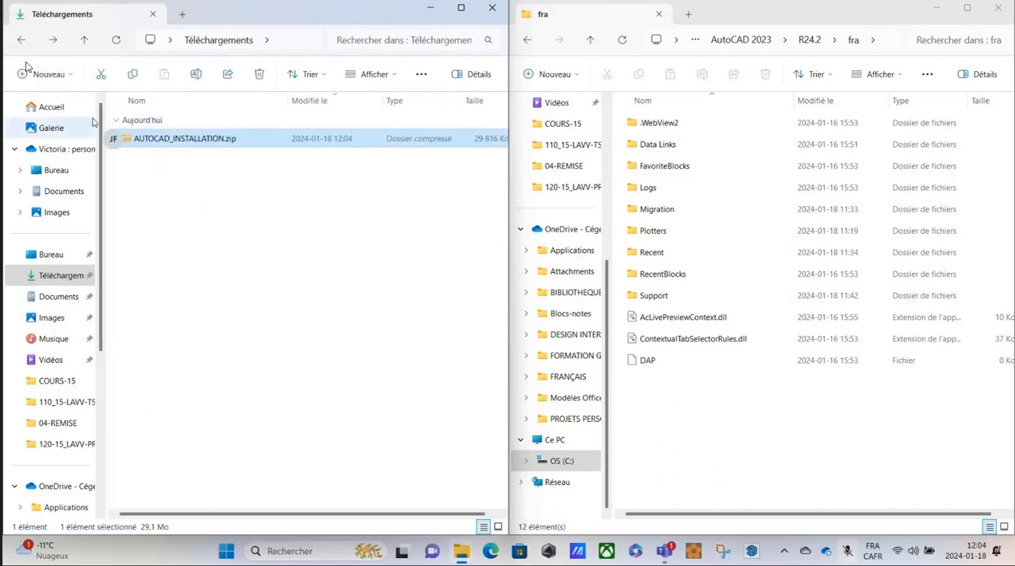
Extract all of AUTOCAD_INSTALLATION.zip to the proposed AUTOCAD_INSTALLATION folder in Téléchargements and close the window showing the extracted files.
right_click(129, 143)
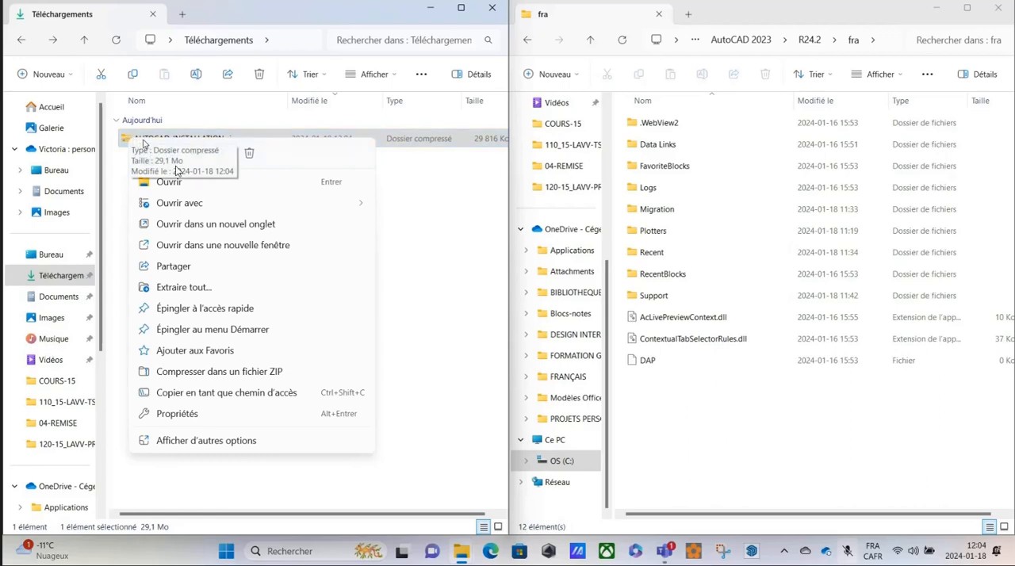
click(184, 287)
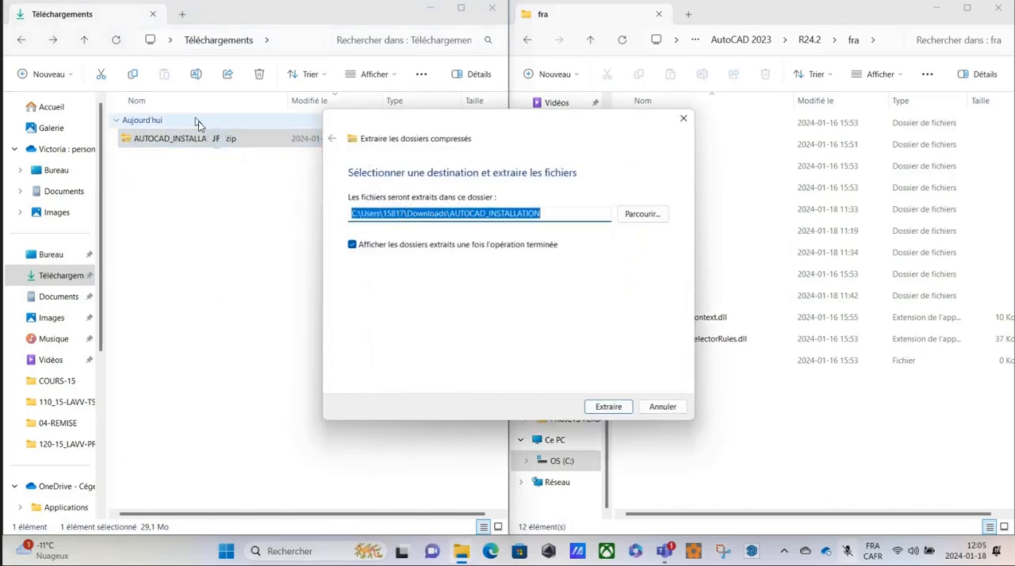
click(603, 408)
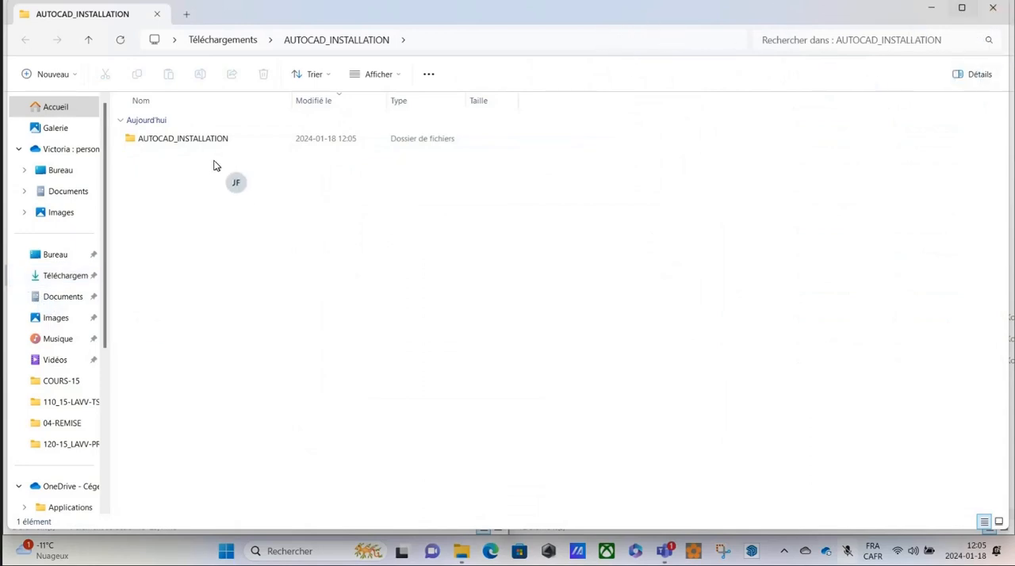
click(993, 11)
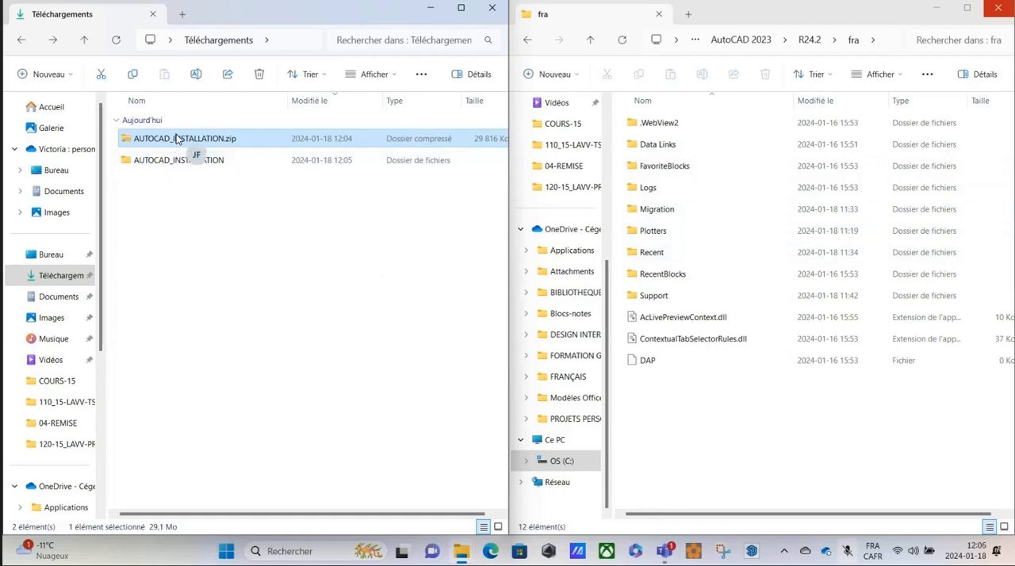
Delete AUTOCAD_INSTALLATION.zip from Téléchargements and open the inner AUTOCAD_INSTALLATION folder of the extracted files.
key(Delete)
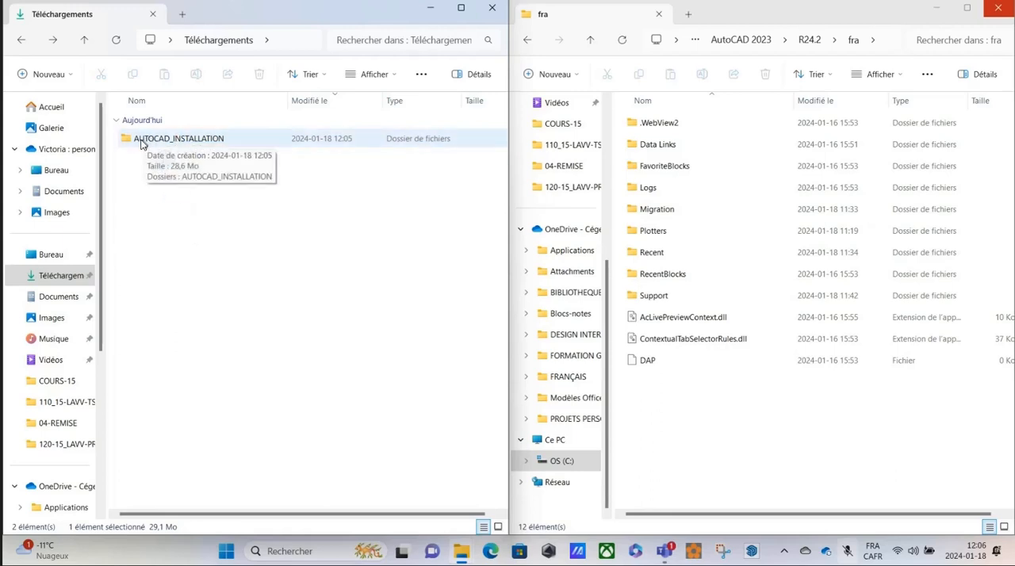
double_click(140, 141)
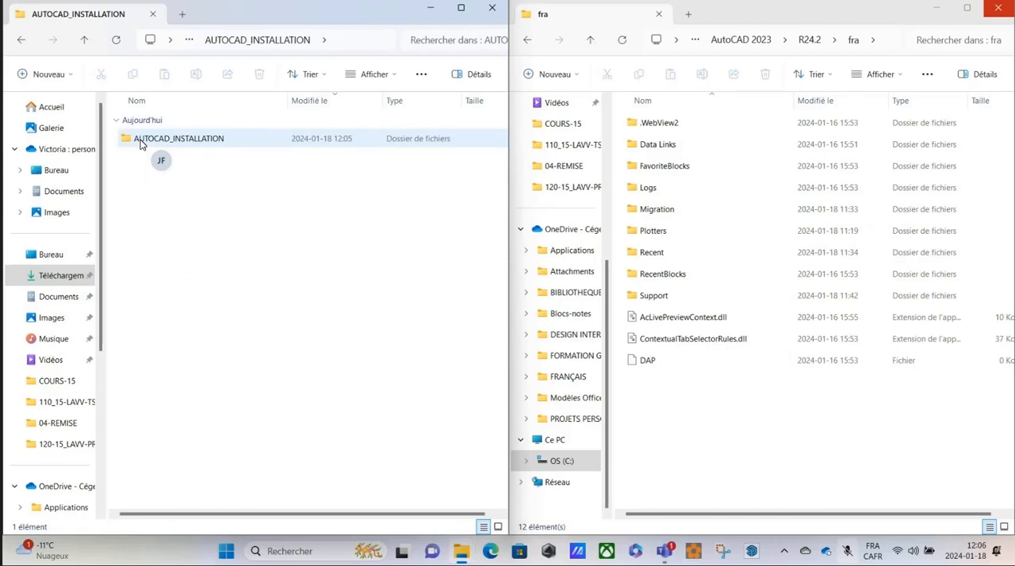
double_click(140, 143)
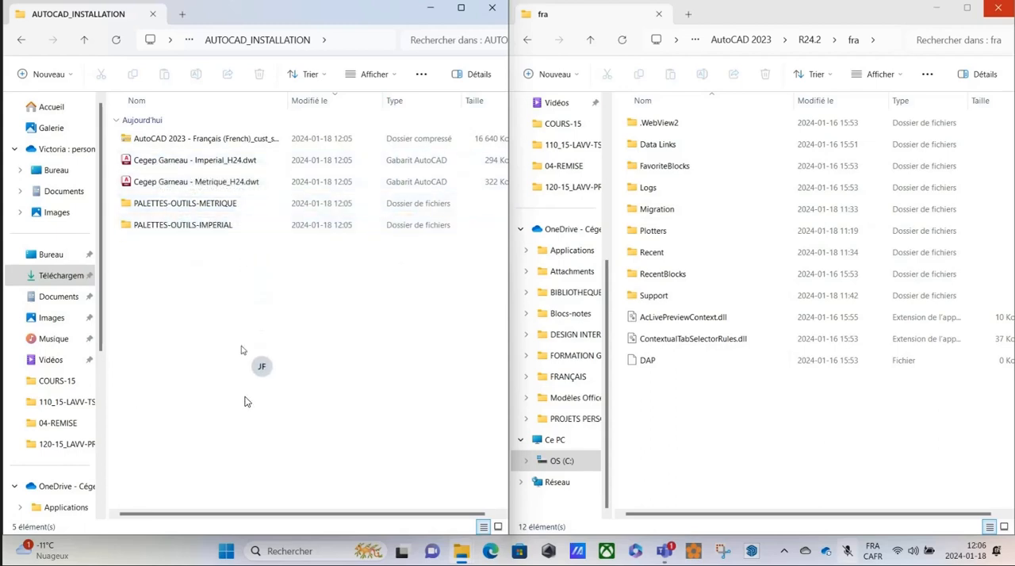
Launch the "Importer les paramètres d'AutoCAD 2023" utility from the AutoCAD 2023 - Français (French) application group.
click(227, 551)
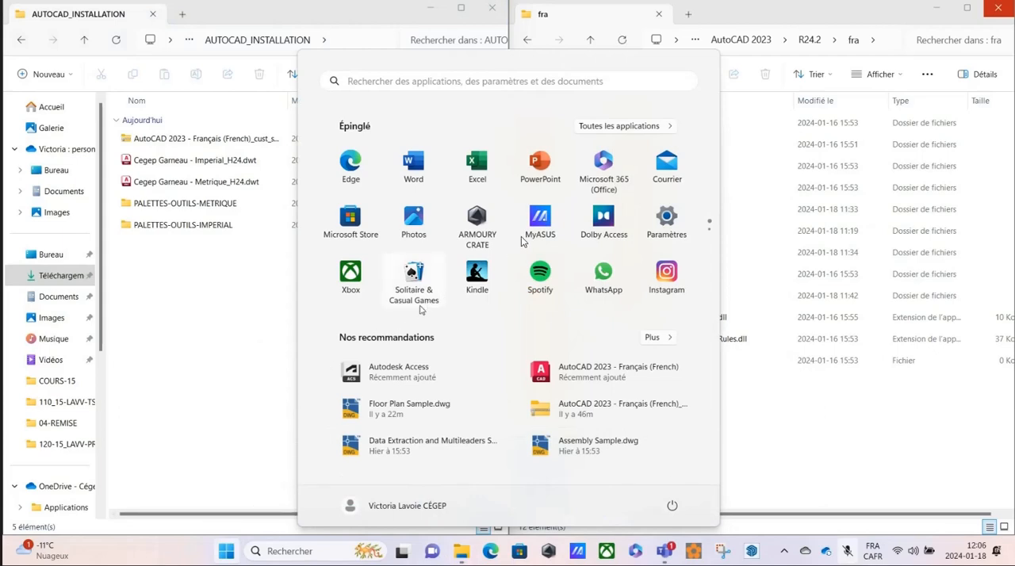
click(619, 127)
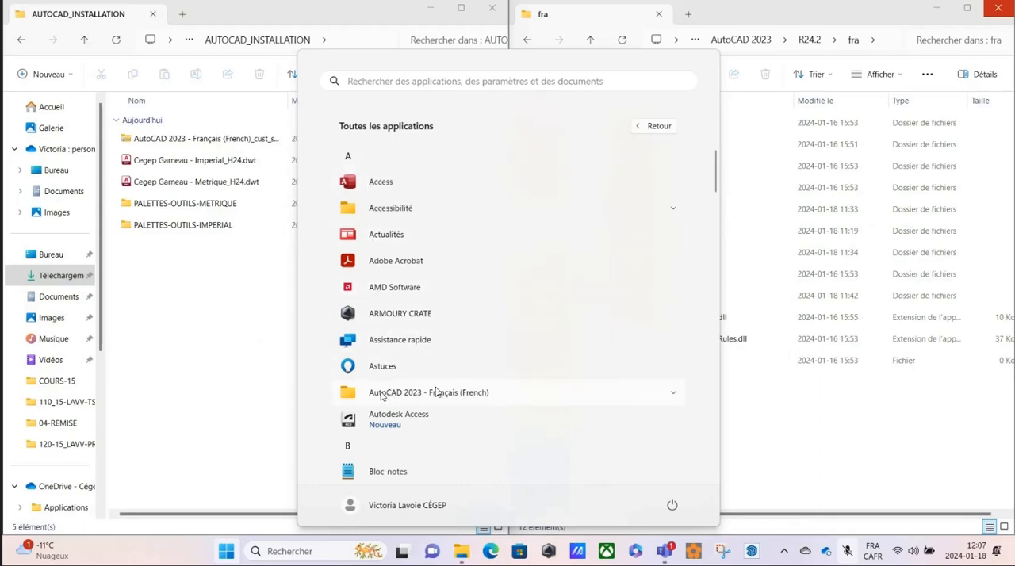
click(672, 396)
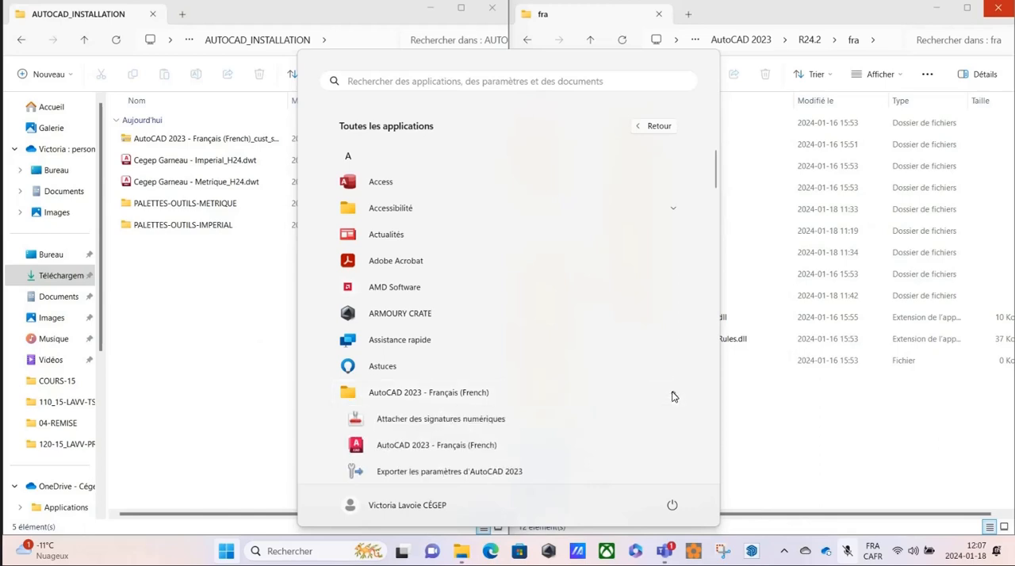
scroll(554, 361, down, 2)
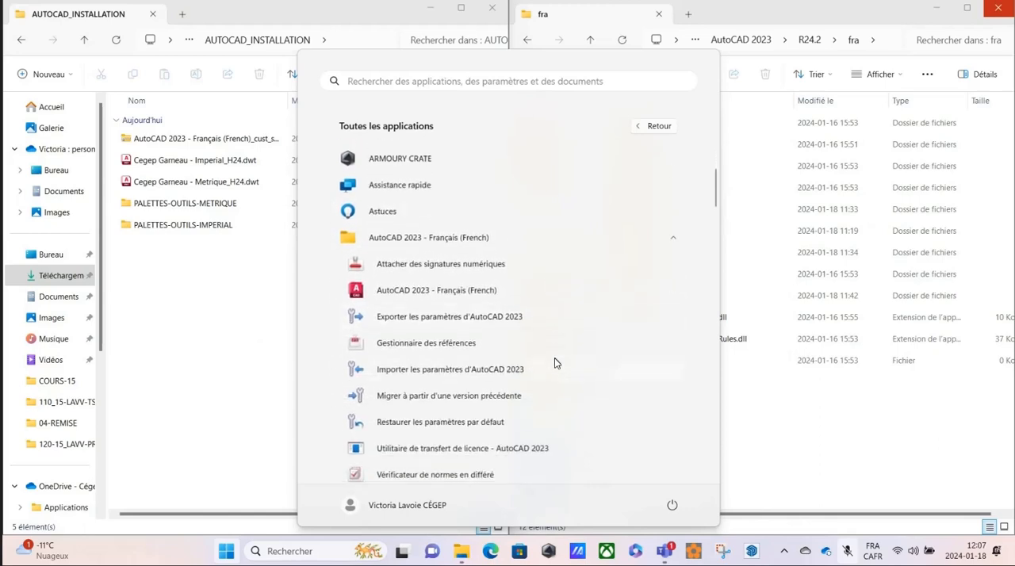
click(407, 372)
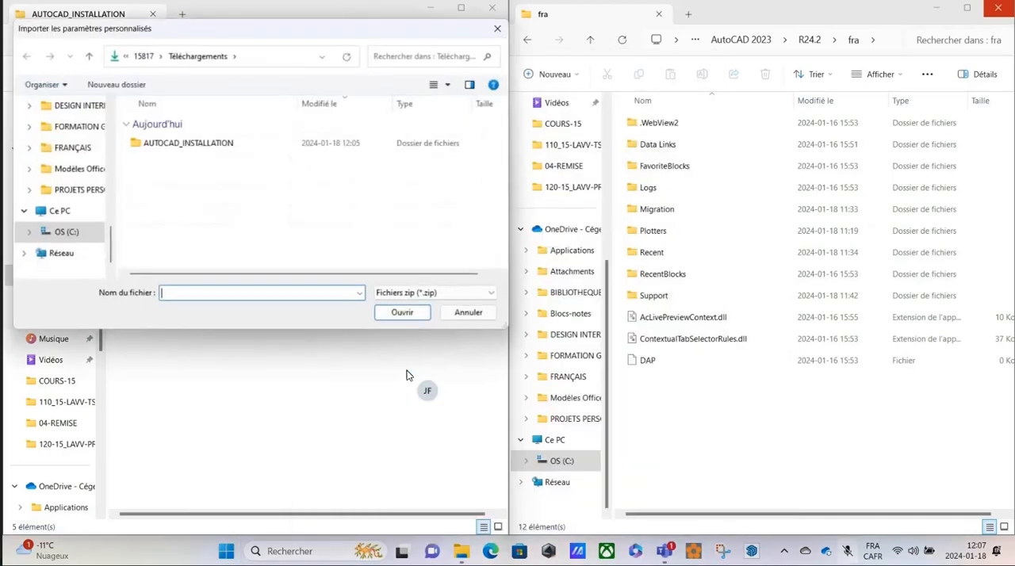
Browse to the inner AUTOCAD_INSTALLATION folder in Téléchargements within the custom settings import dialog.
drag(257, 32, 474, 121)
scroll(305, 245, up, 5)
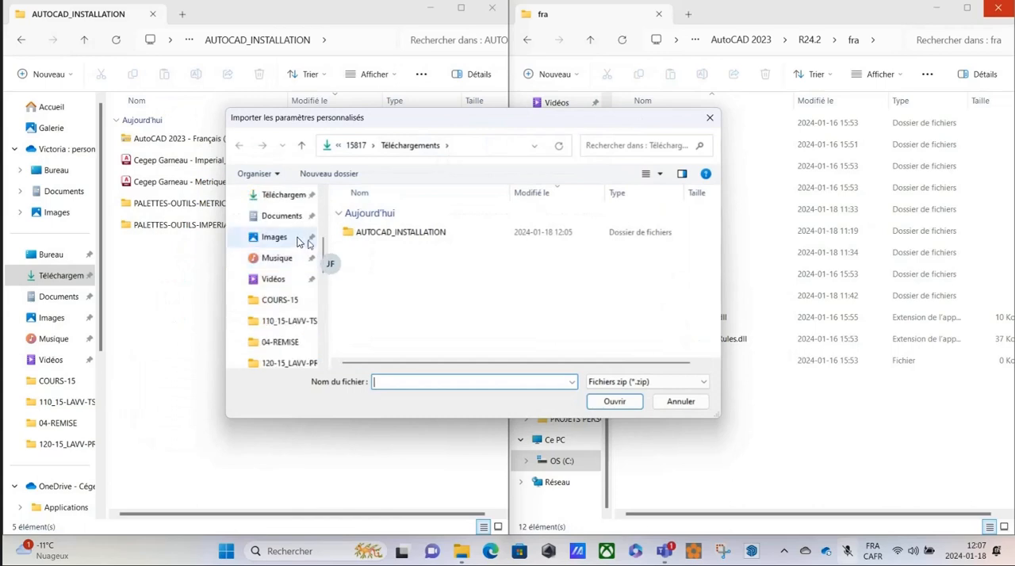
scroll(301, 244, up, 2)
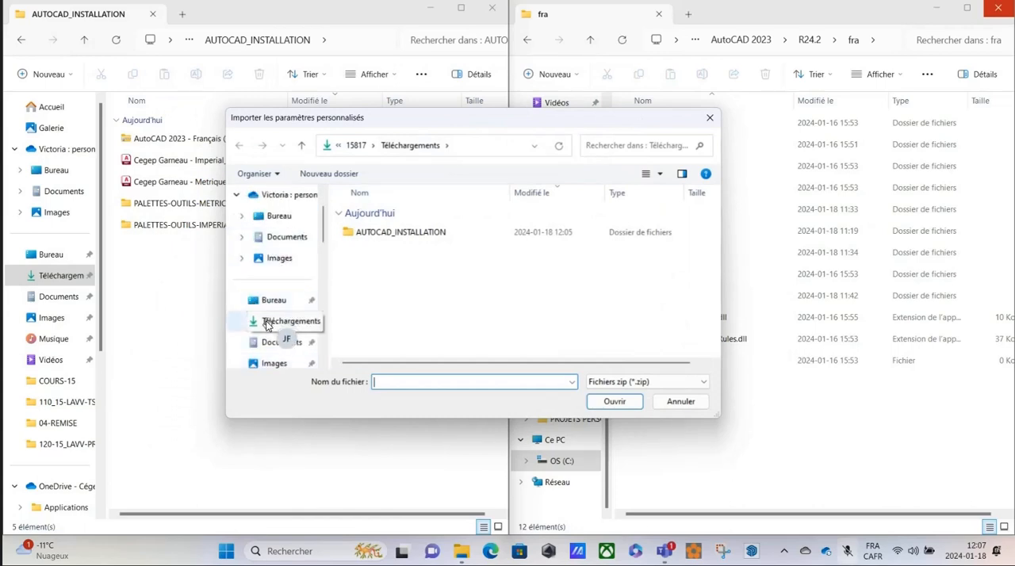
click(267, 325)
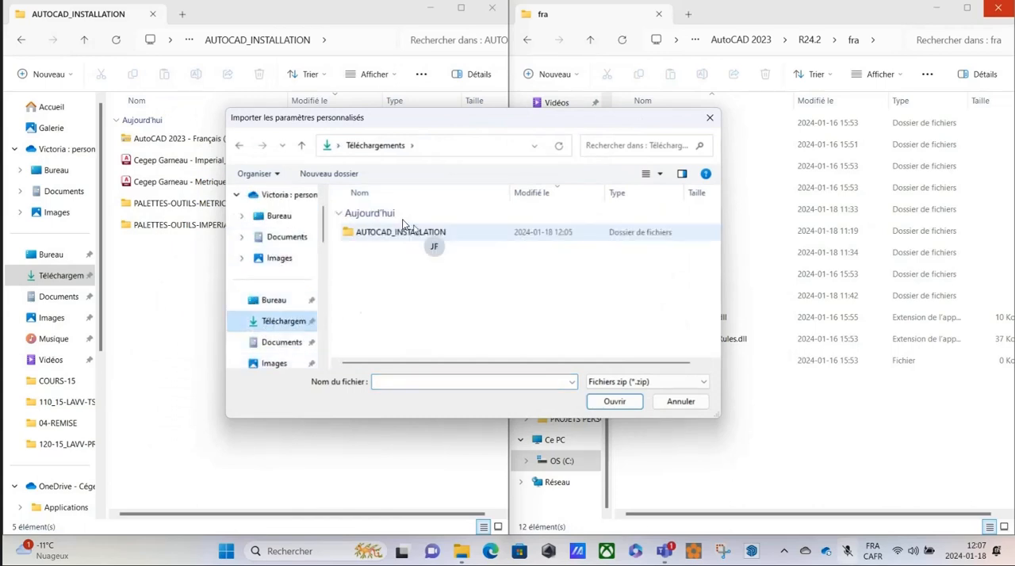
double_click(395, 233)
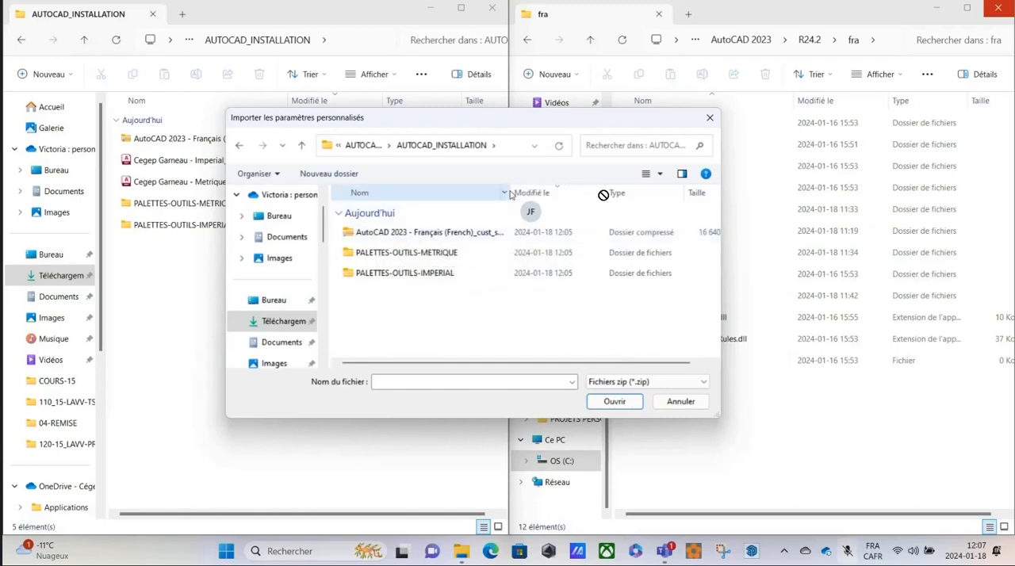
Import the custom settings from AutoCAD 2023 - Français (French)_cust_settings.zip.
drag(603, 195, 530, 199)
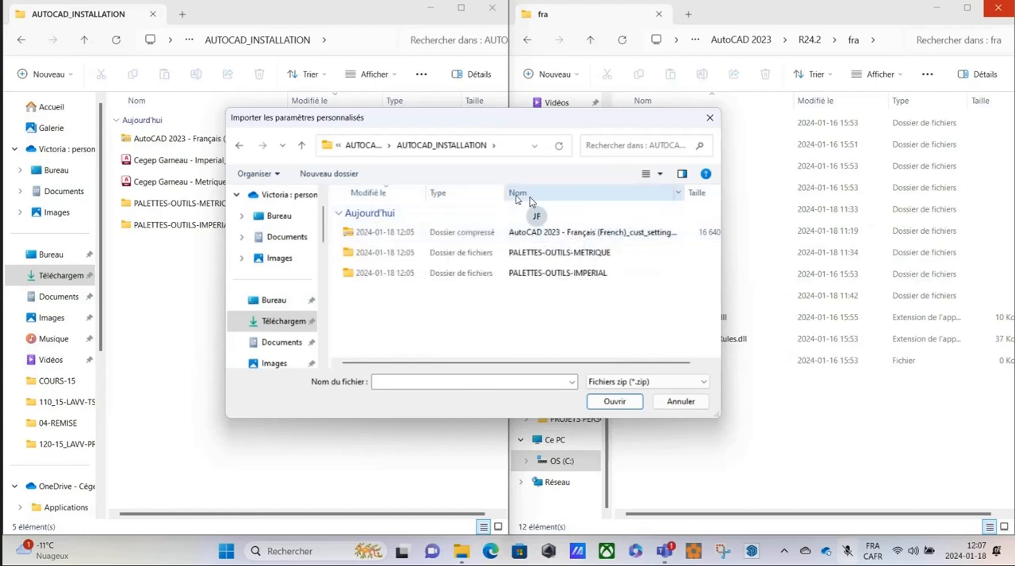
click(403, 204)
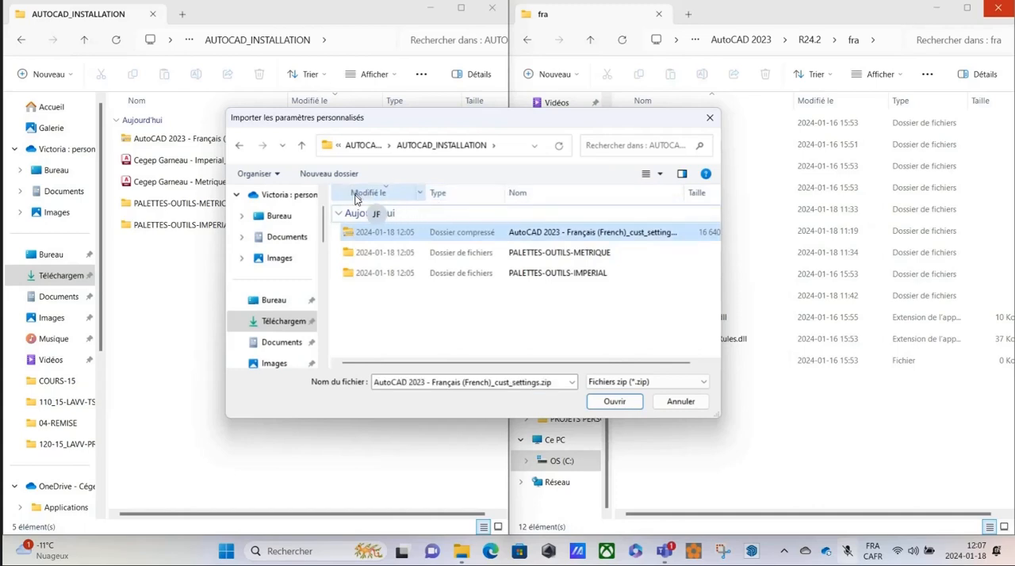
click(530, 235)
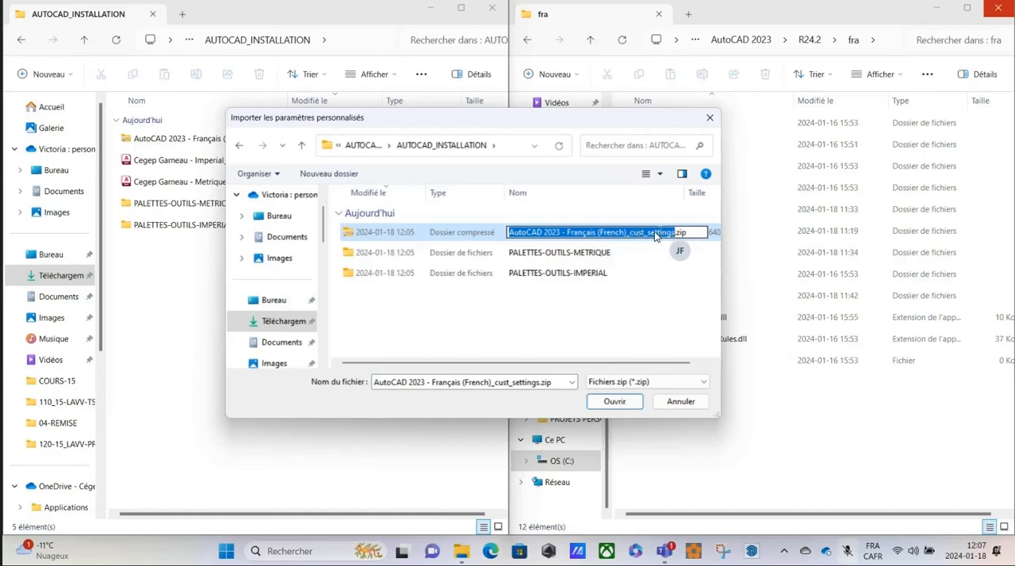
click(615, 403)
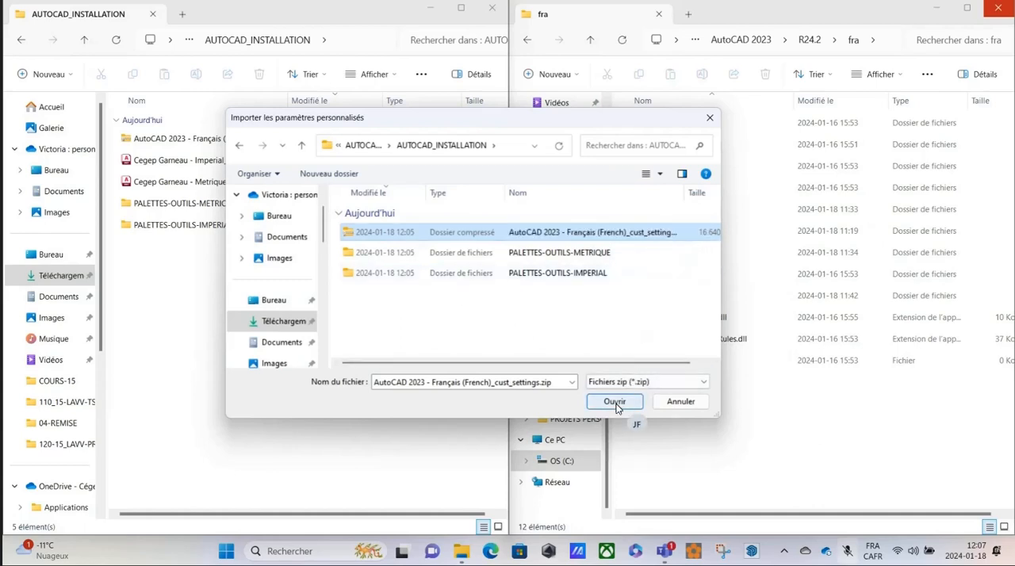
click(617, 403)
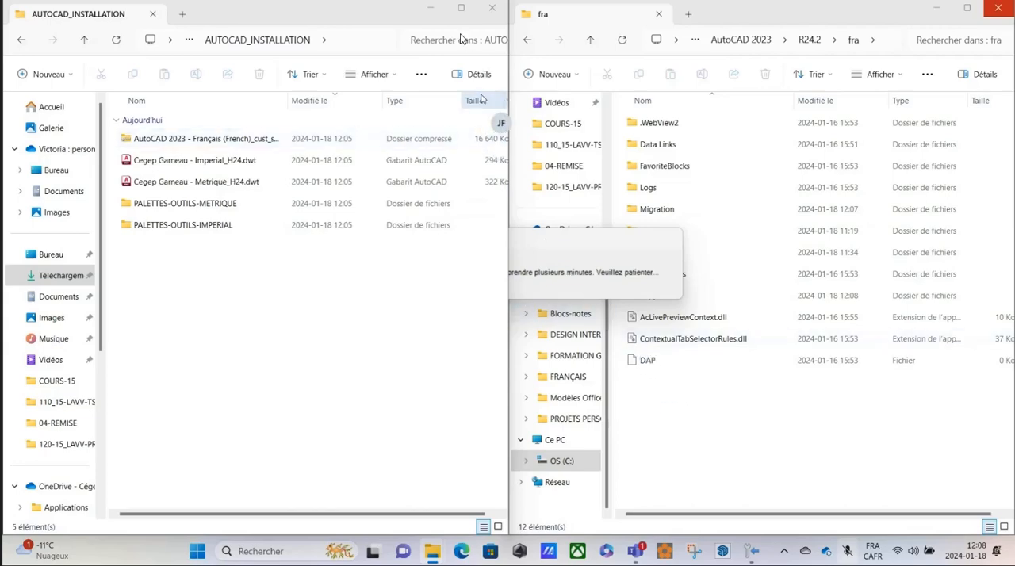
Minimize the AUTOCAD_INSTALLATION window and dismiss the import completion dialog with the log file display turned off.
click(430, 9)
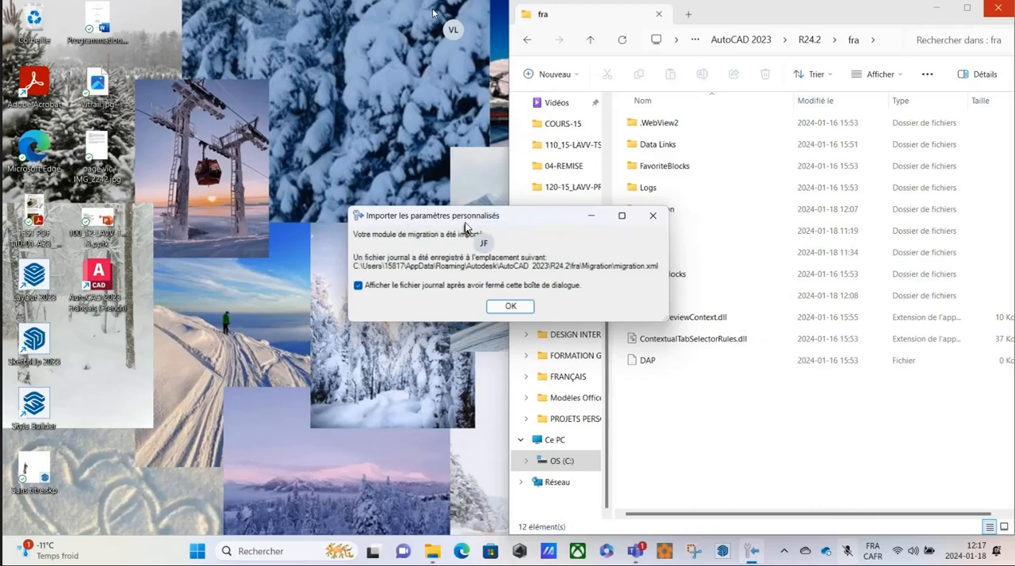
click(359, 285)
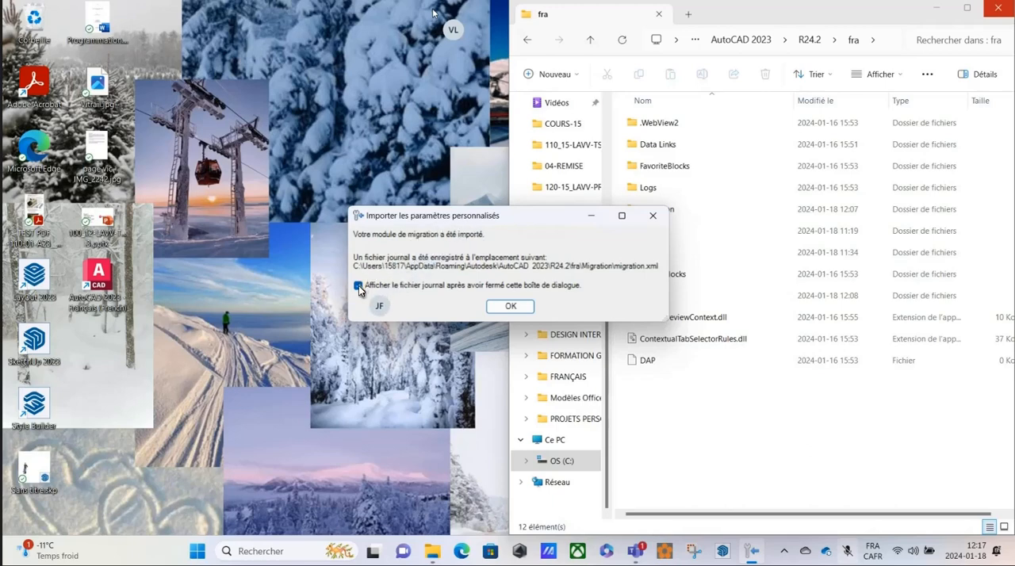
click(511, 307)
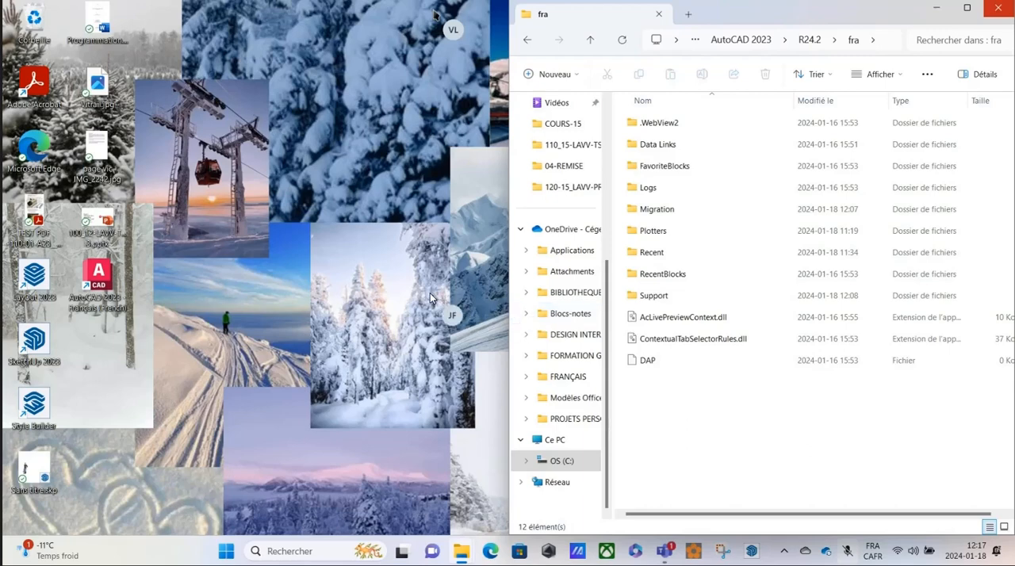
Restore the AUTOCAD_INSTALLATION window and delete AutoCAD 2023 - Français (French)_cust_settings.zip from it.
mouse_move(463, 560)
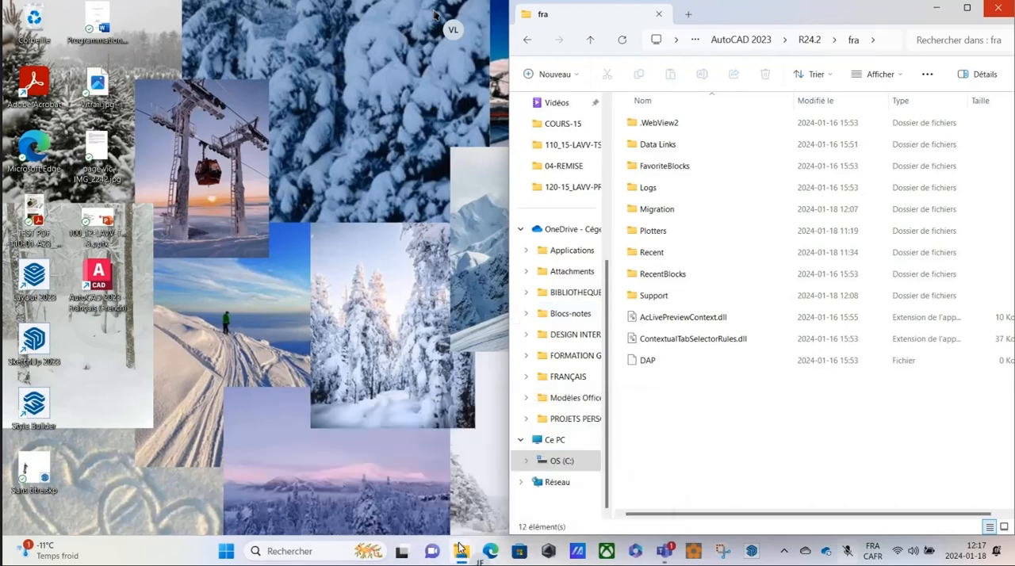
click(341, 470)
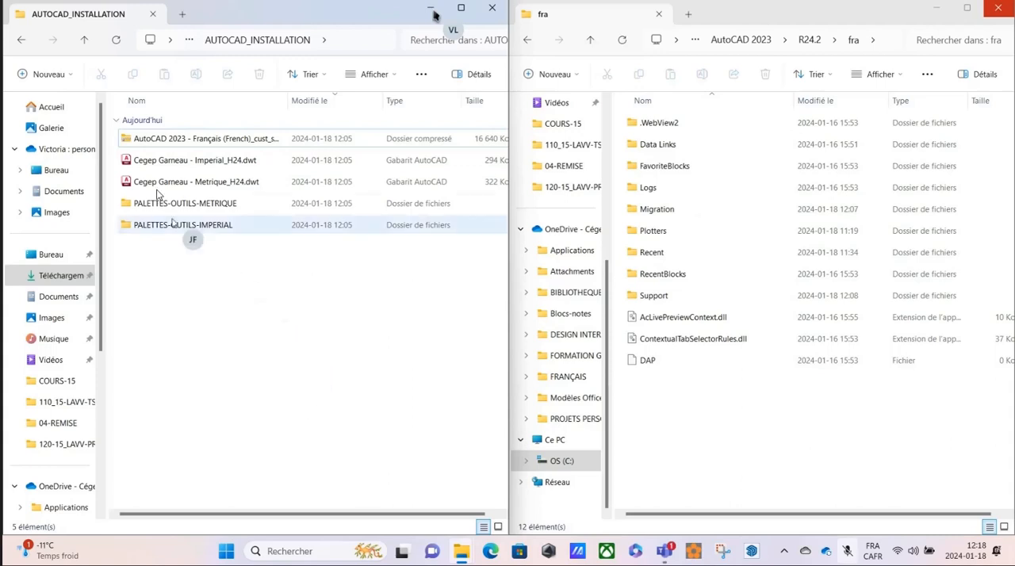
click(156, 141)
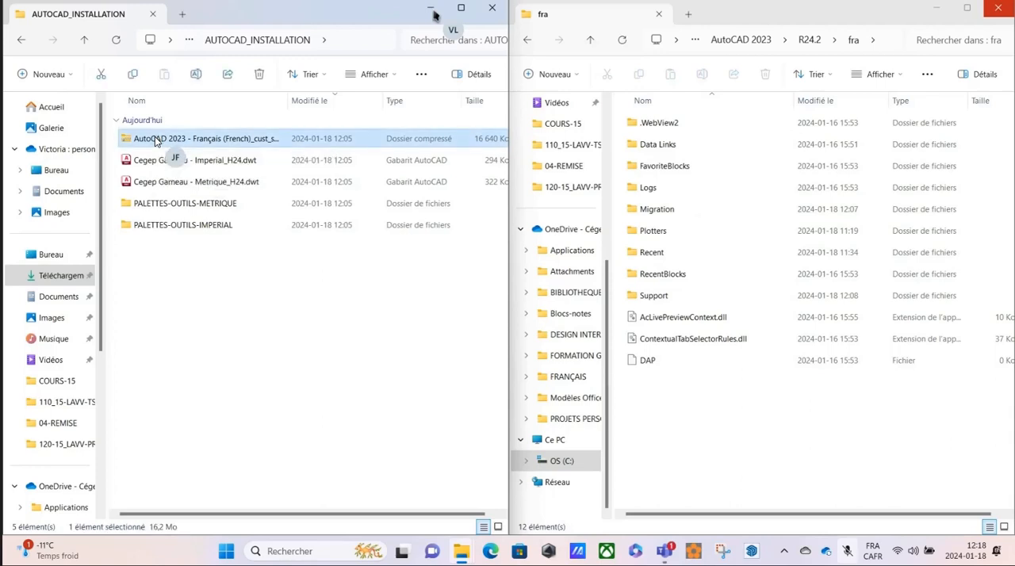
key(Delete)
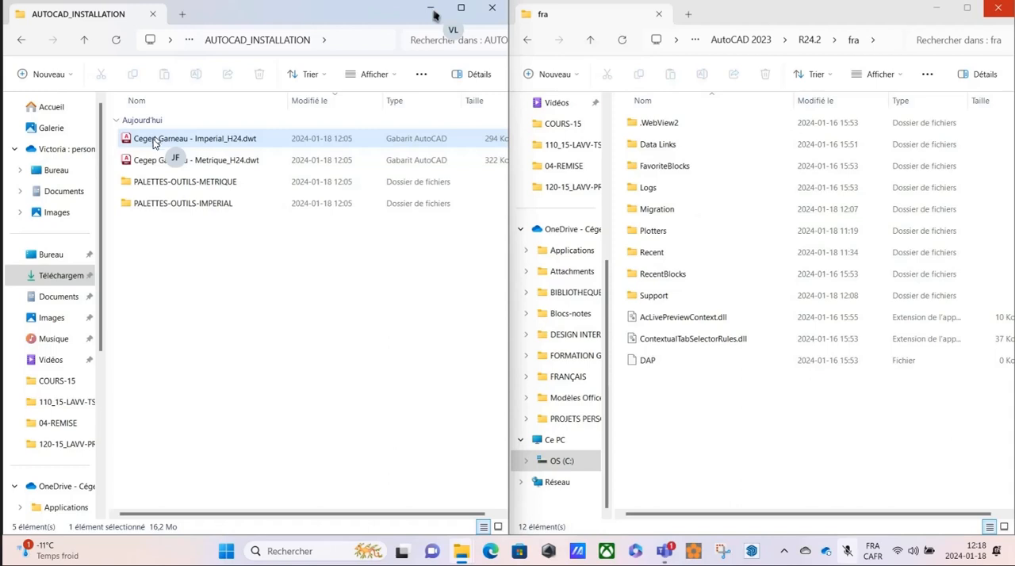
click(188, 161)
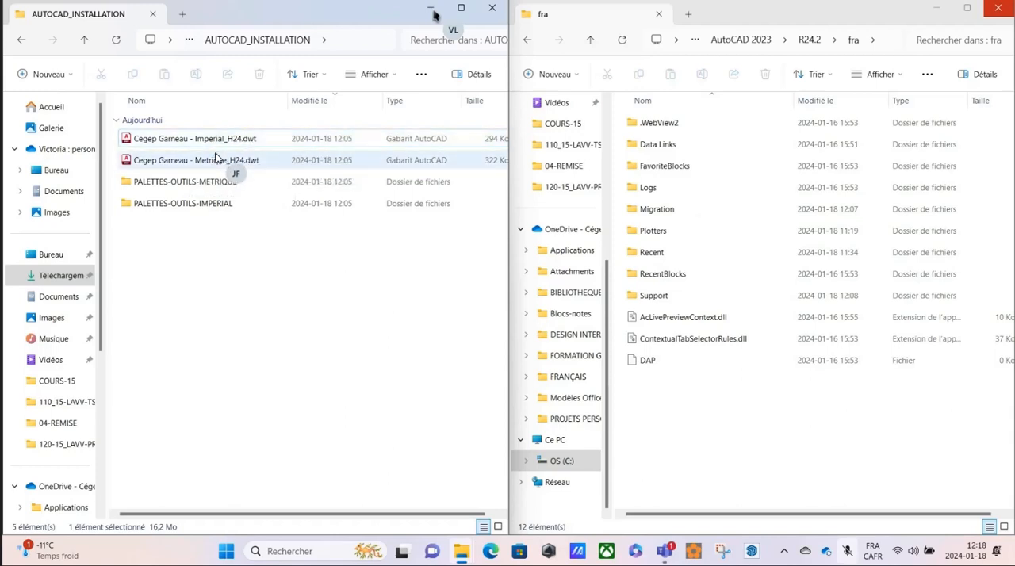
click(184, 141)
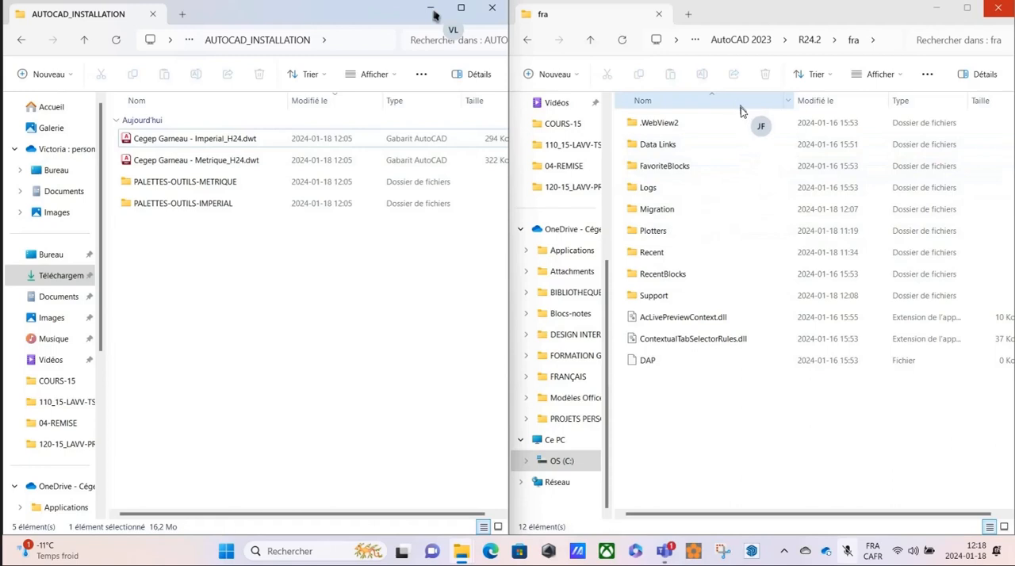
Create a new folder named Template inside the fra folder.
click(674, 400)
right_click(673, 400)
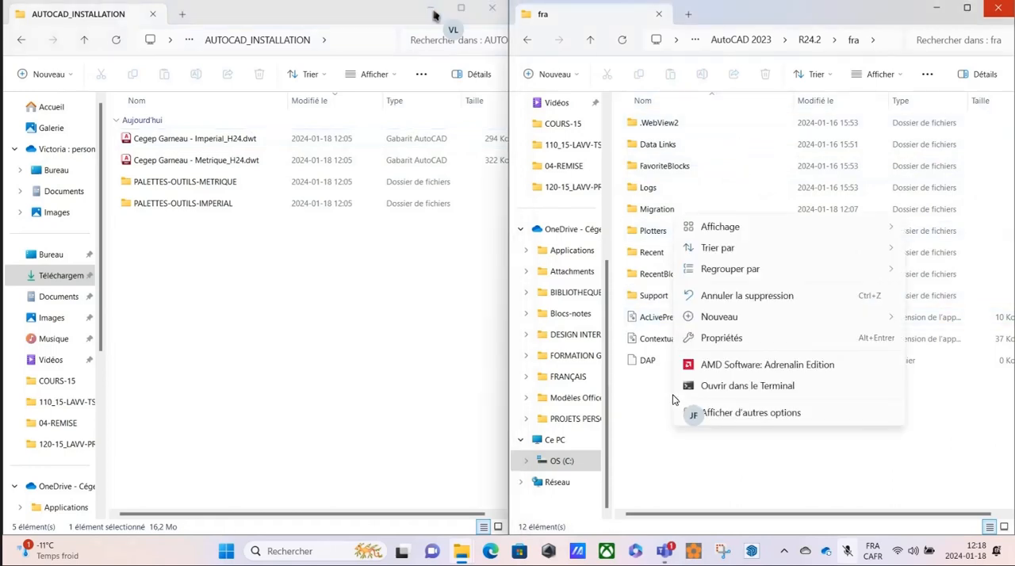
mouse_move(716, 320)
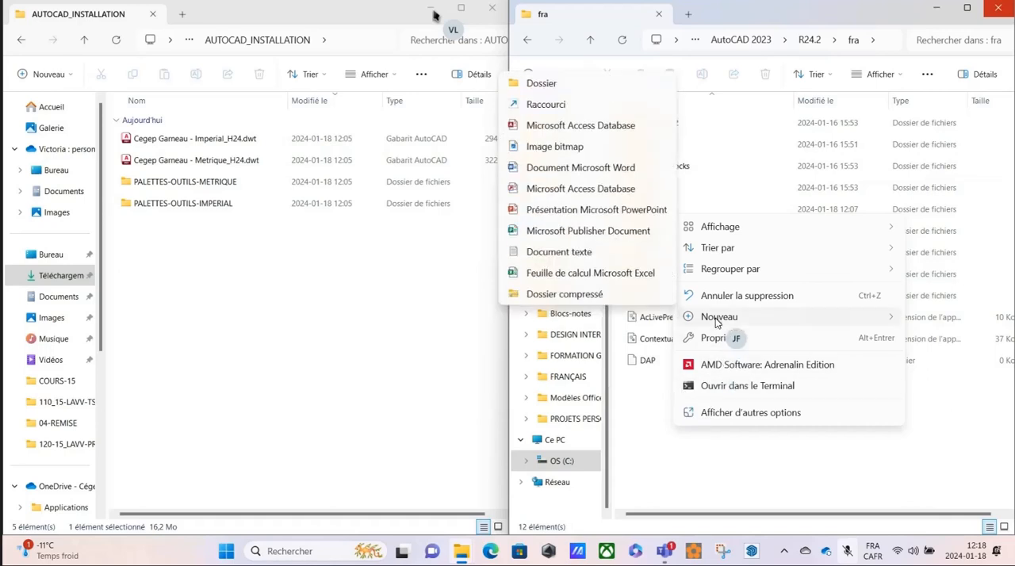
click(551, 87)
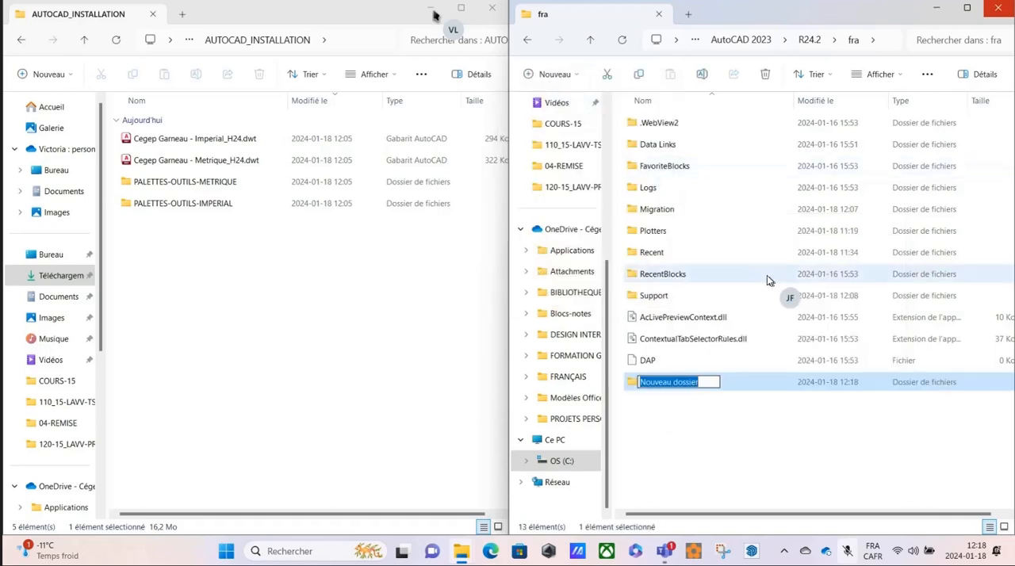
text(T)
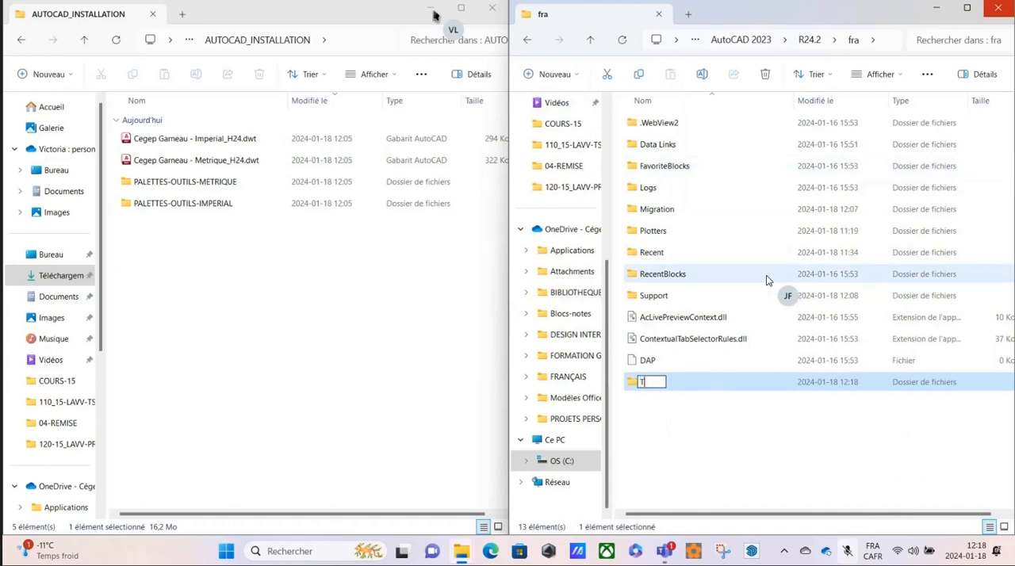
text(emplate)
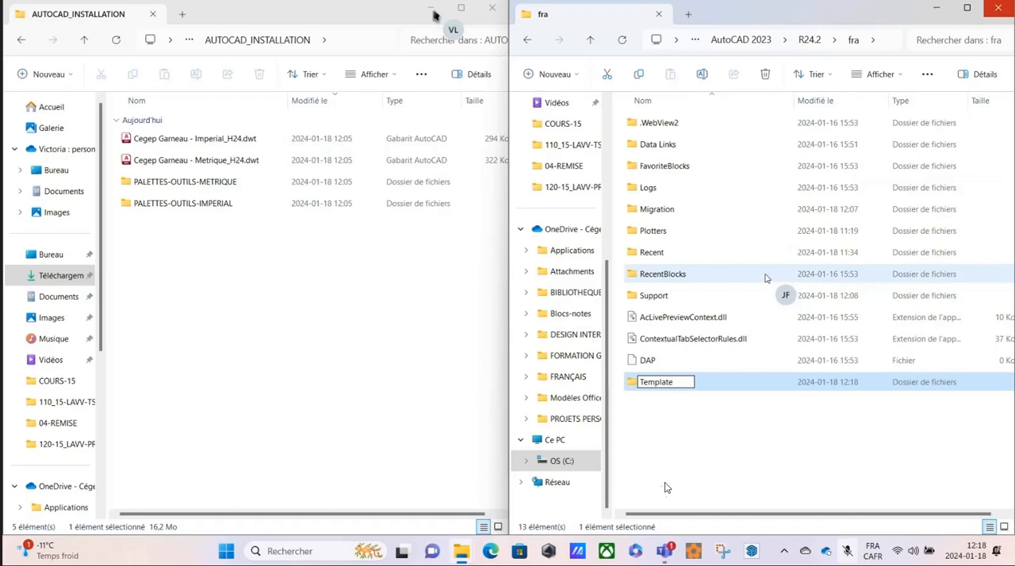
Move Cegep Garneau - Imperial_H24.dwt and Cegep Garneau - Metrique_H24.dwt from AUTOCAD_INSTALLATION into the new Template folder.
click(664, 429)
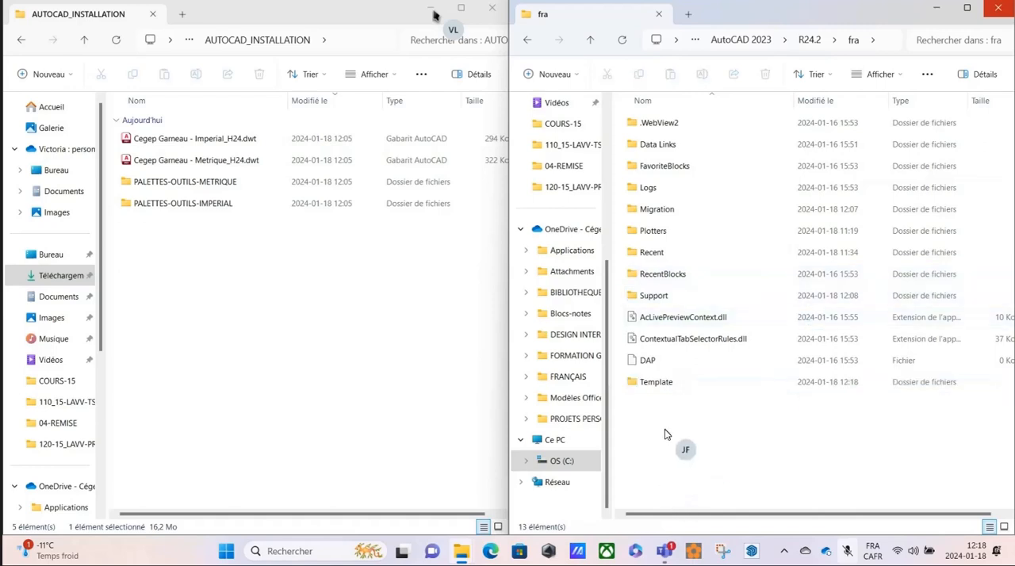
double_click(632, 384)
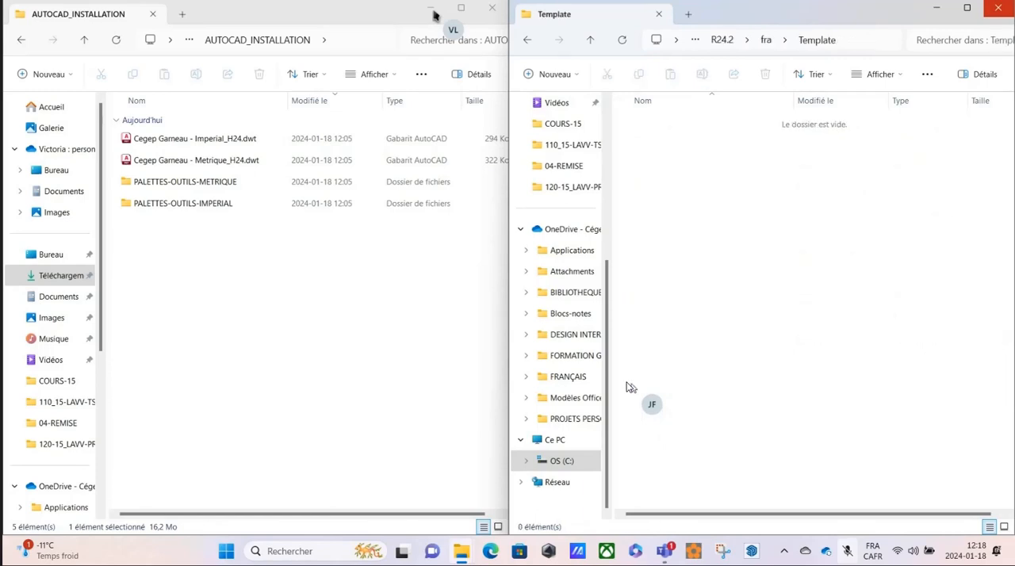
click(182, 143)
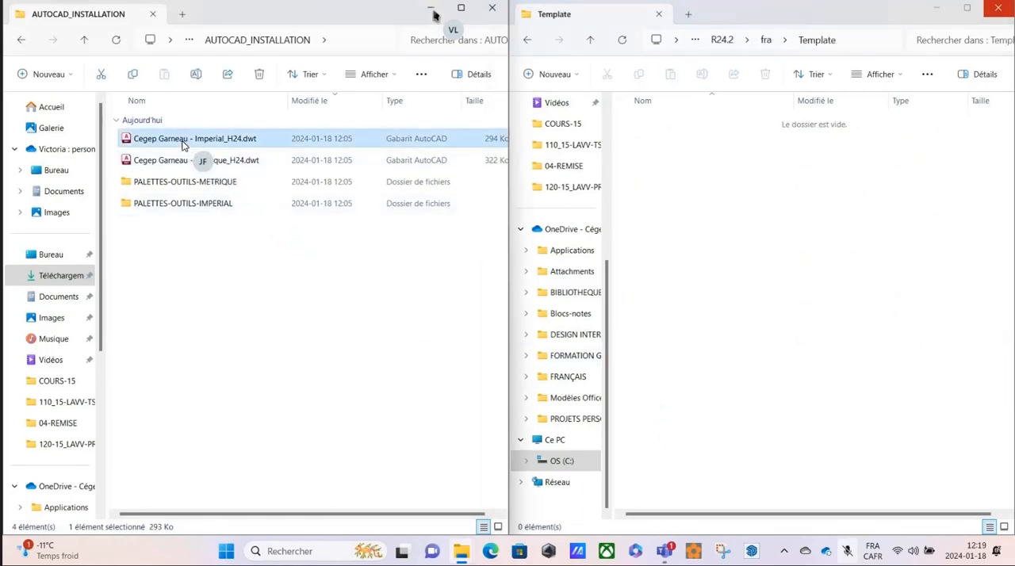
shift+click(175, 160)
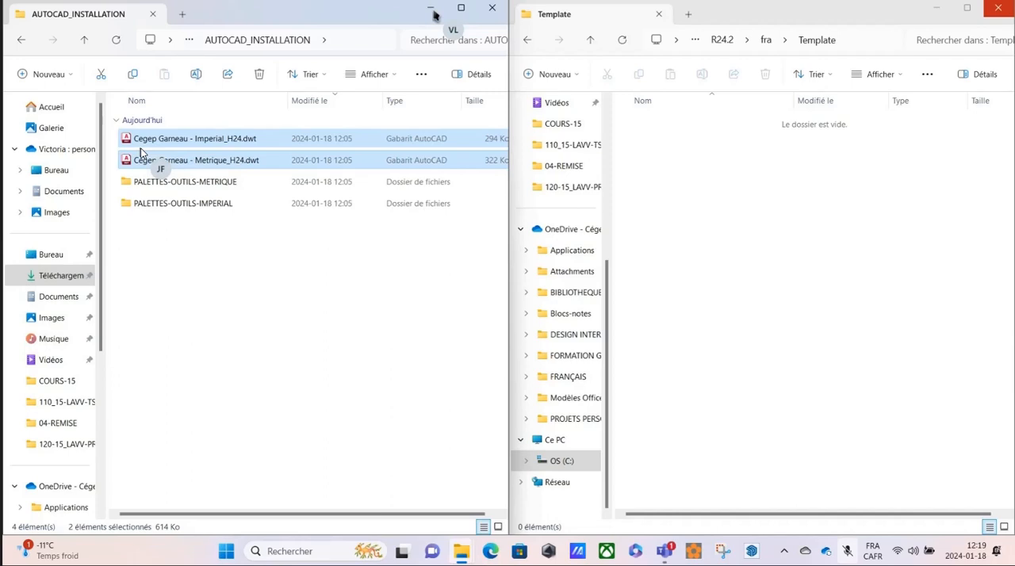
key(ctrl+c)
click(744, 226)
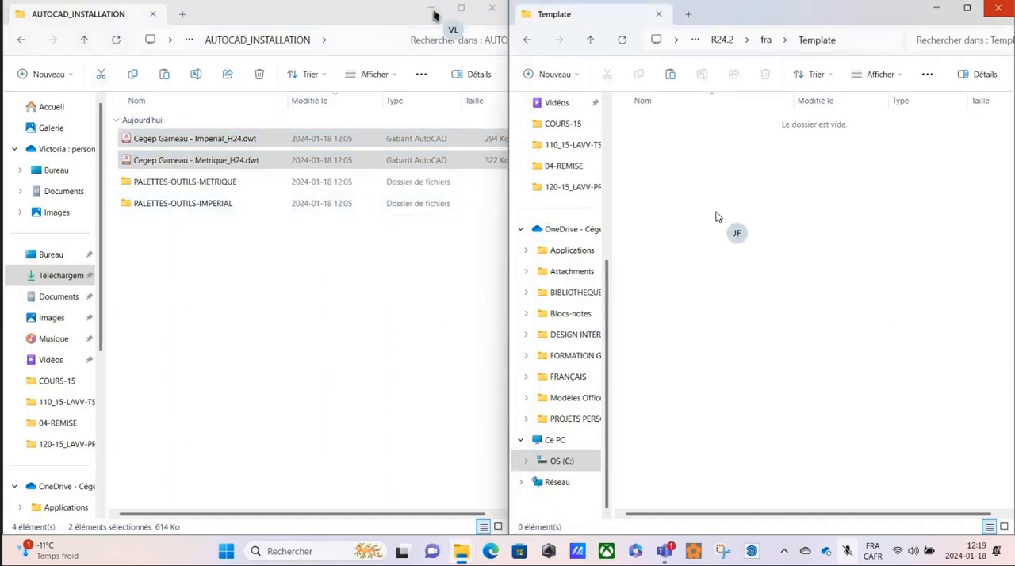
key(ctrl+v)
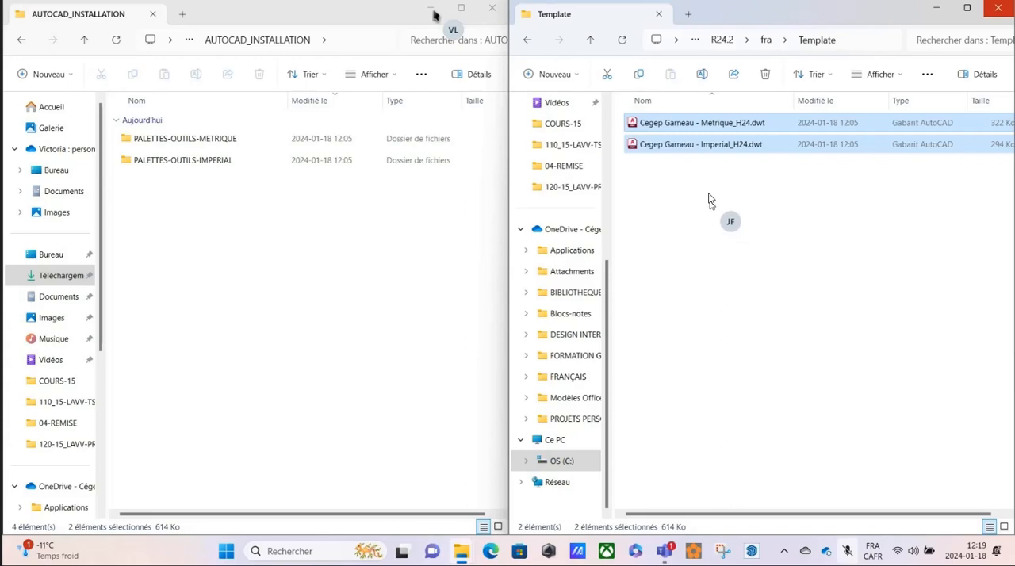
Move the PALETTES-OUTILS-METRIQUE and PALETTES-OUTILS-IMPERIAL folders from AUTOCAD_INSTALLATION into fra\Support\ToolPalette.
click(529, 43)
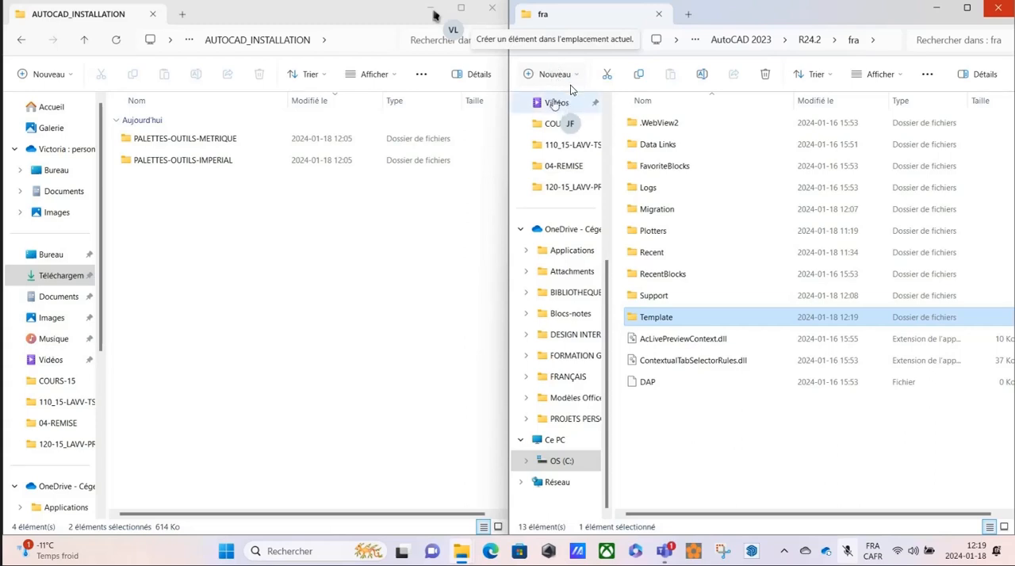
double_click(649, 299)
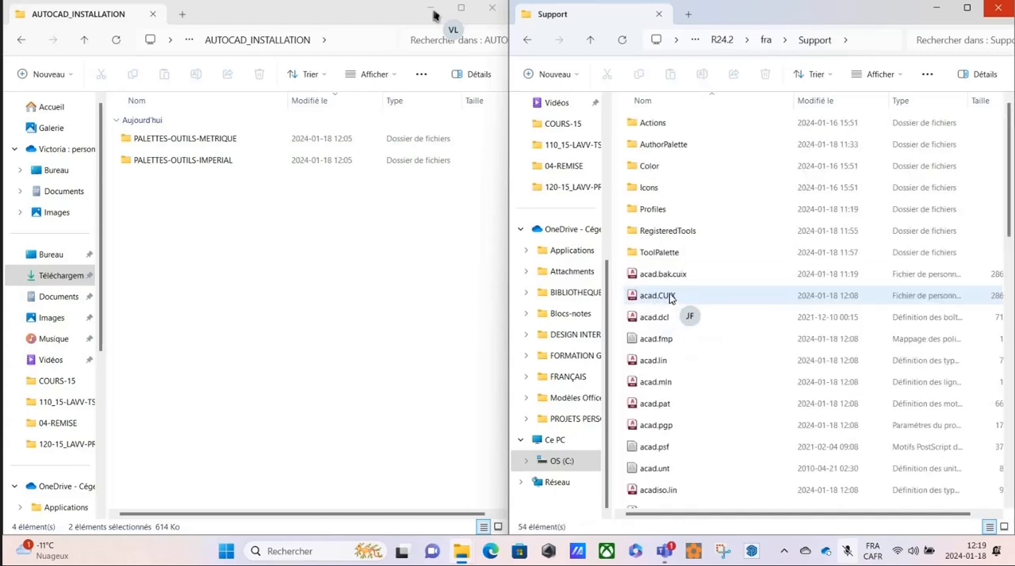
double_click(661, 254)
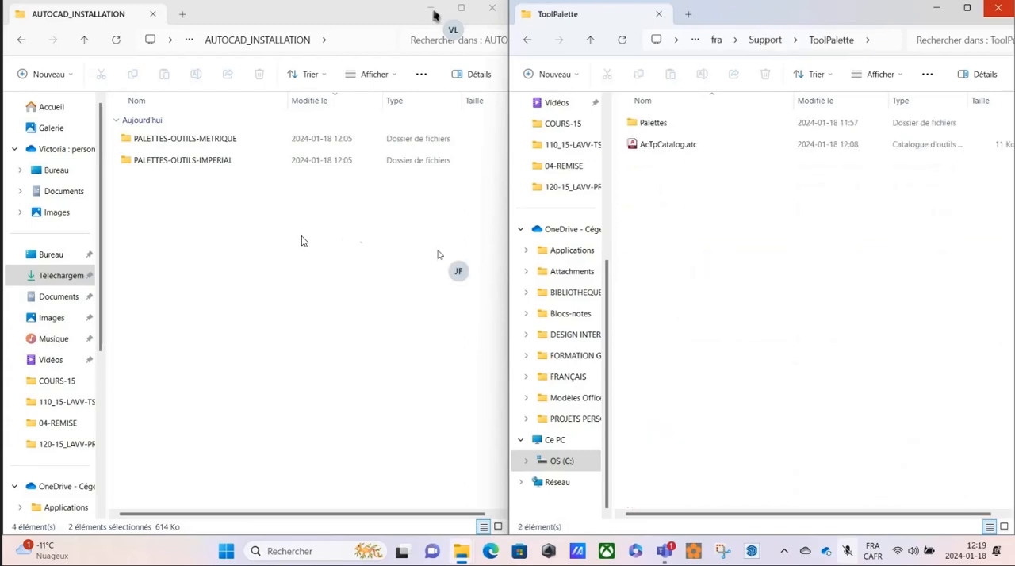
click(194, 208)
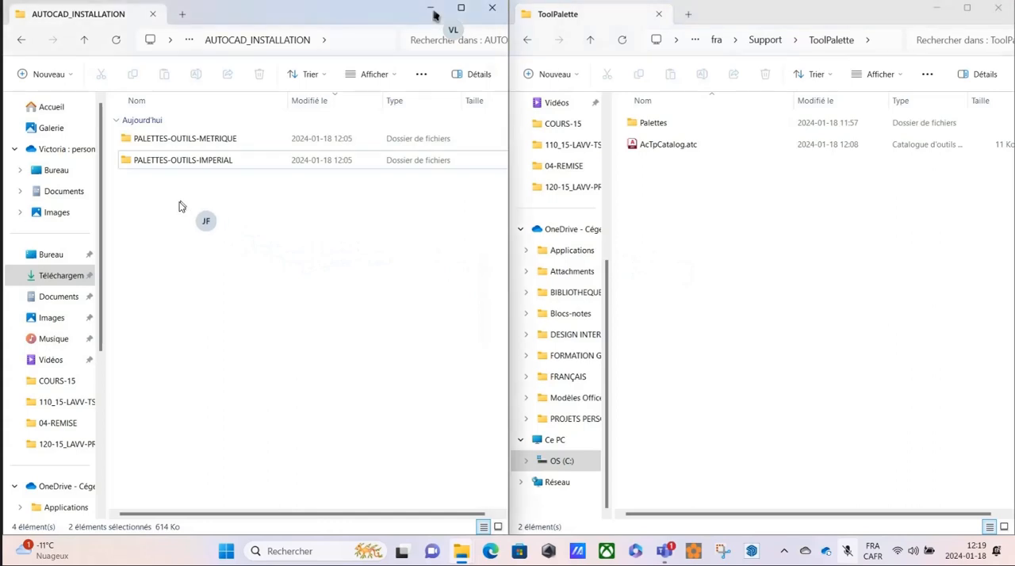
drag(180, 201, 148, 147)
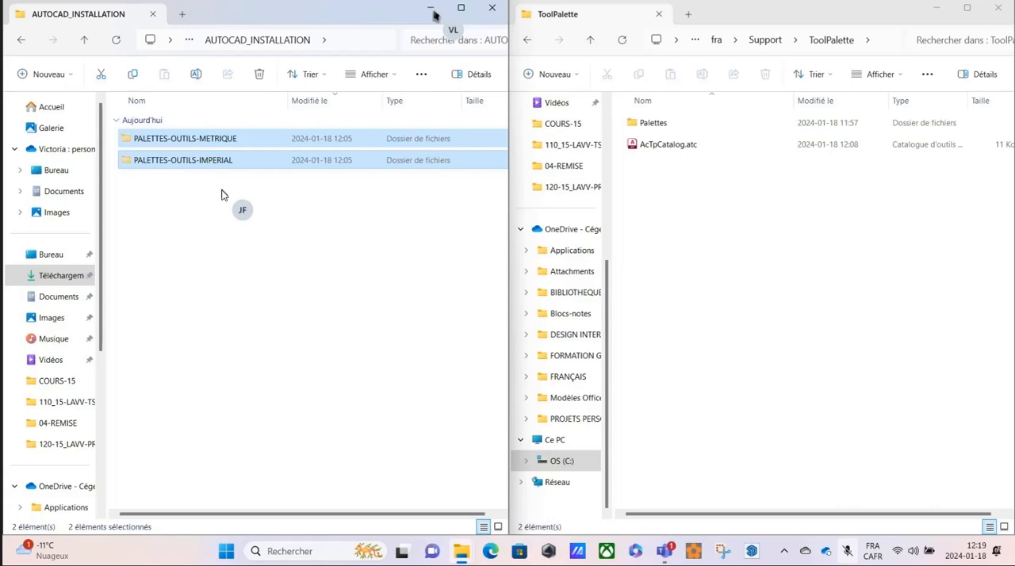
key(ctrl+c)
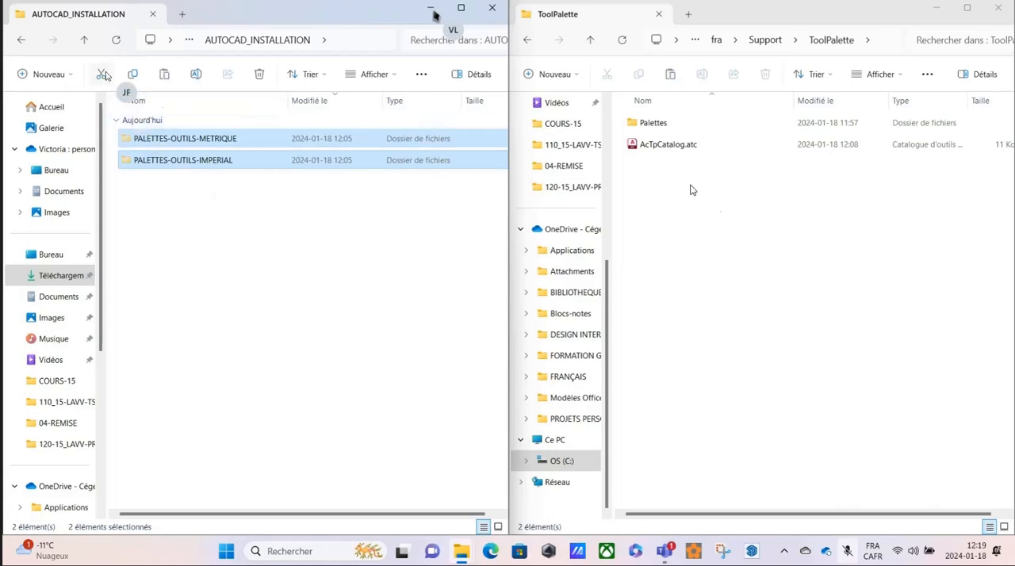
click(679, 226)
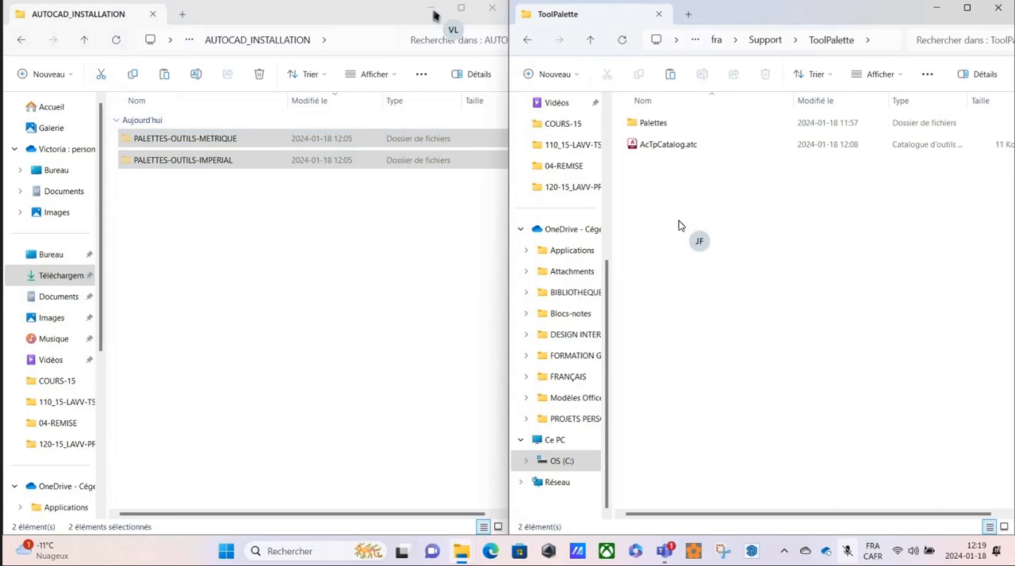
key(ctrl+v)
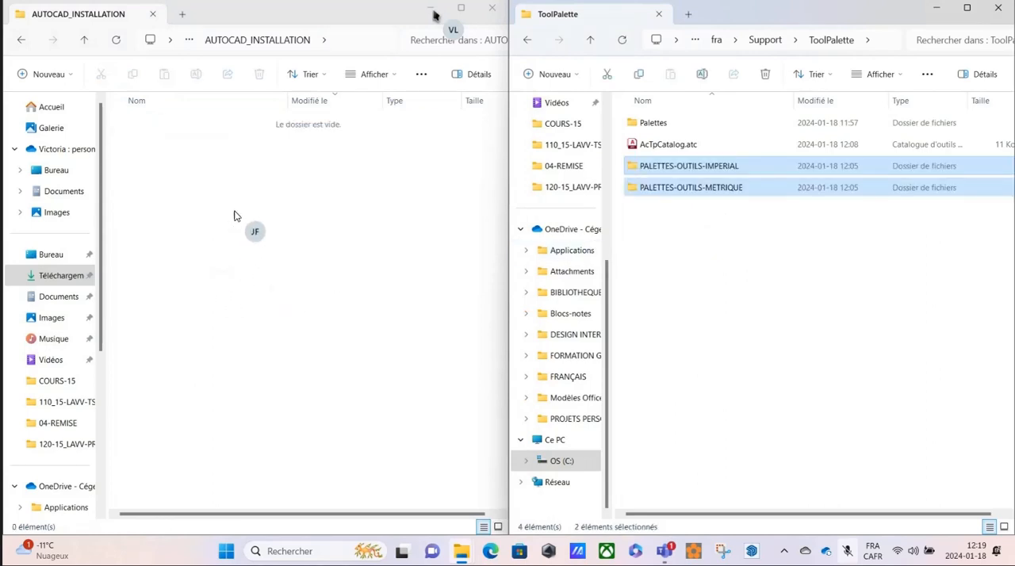
Close the AUTOCAD_INSTALLATION window and minimize the ToolPalette window.
click(235, 158)
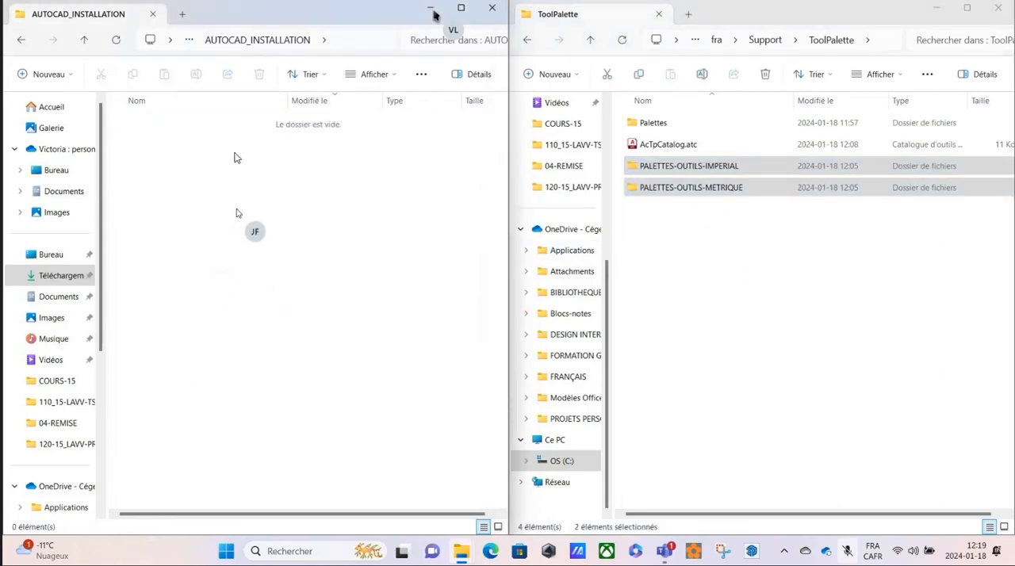
click(491, 9)
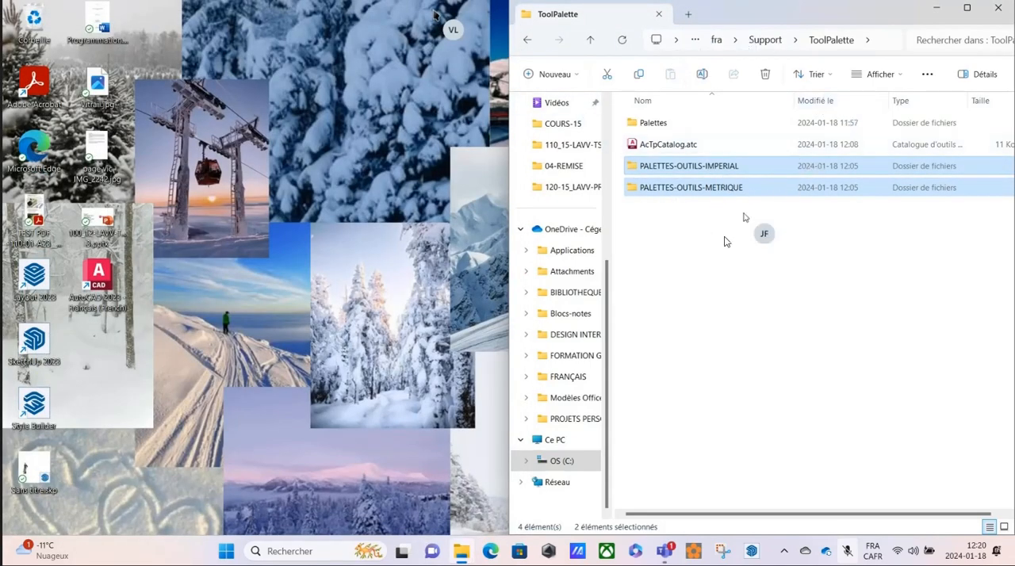
click(936, 8)
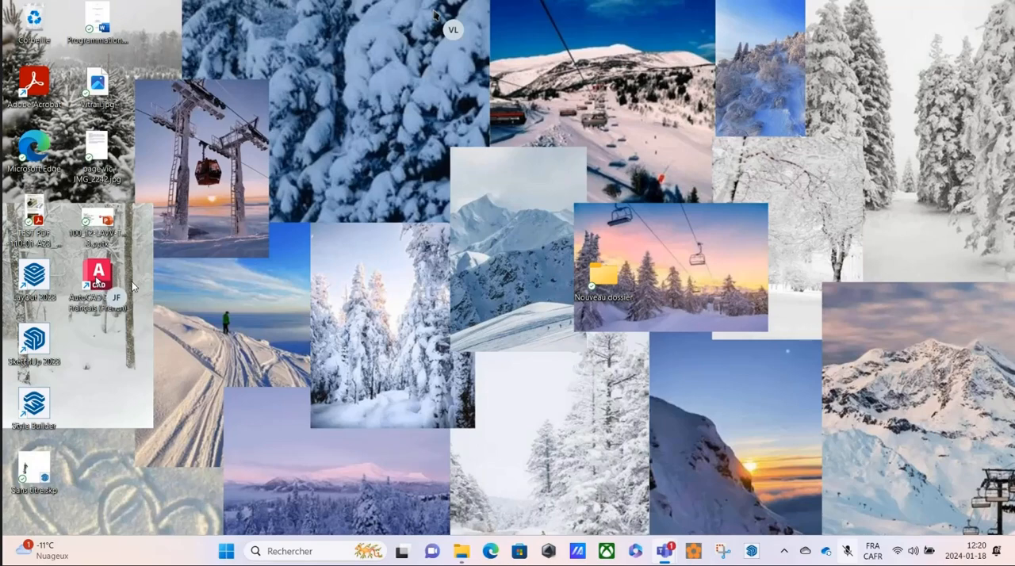
Launch AutoCAD 2023 - Français (French) from its folder in the full list of installed applications.
click(225, 555)
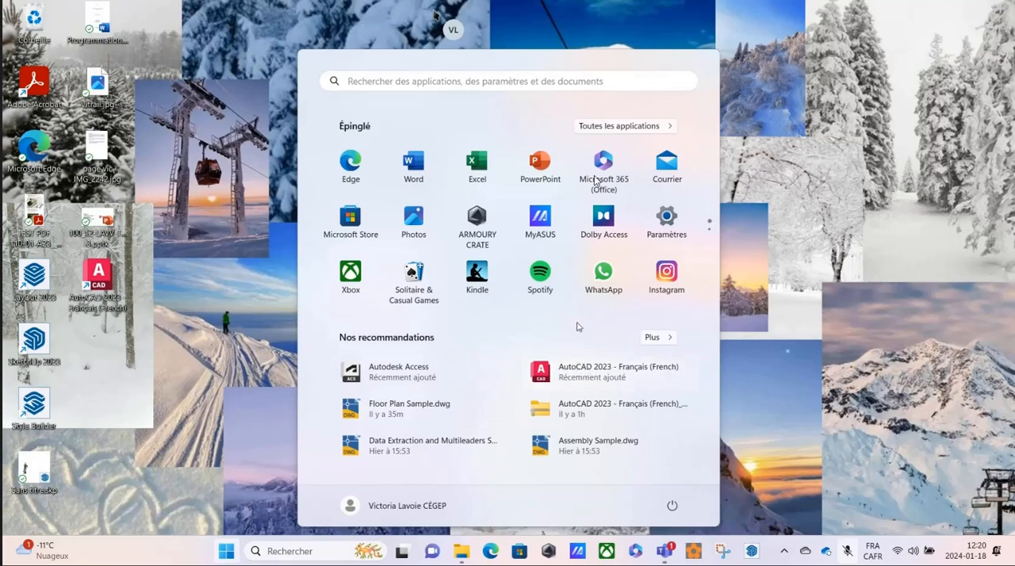
click(610, 127)
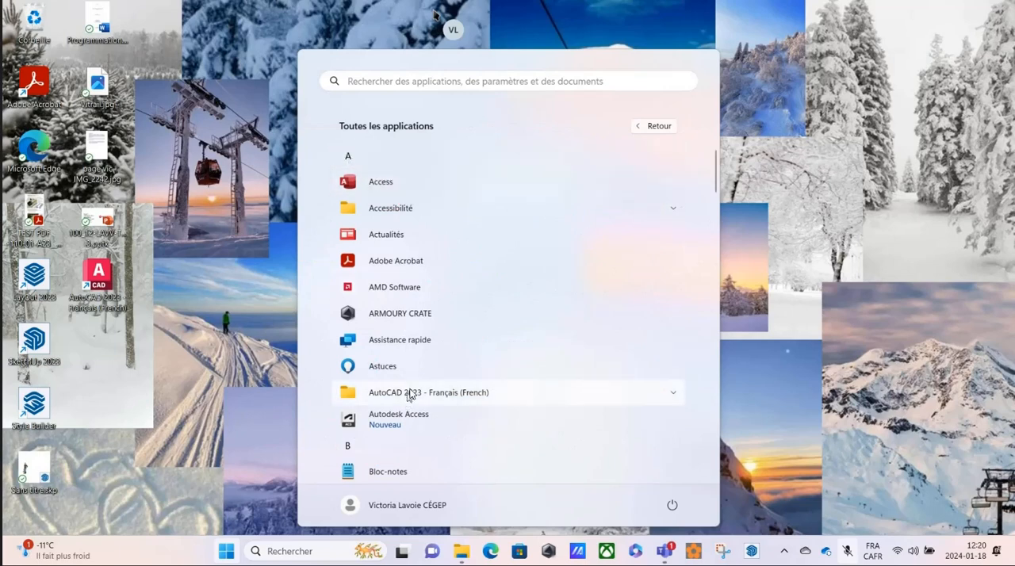
click(674, 396)
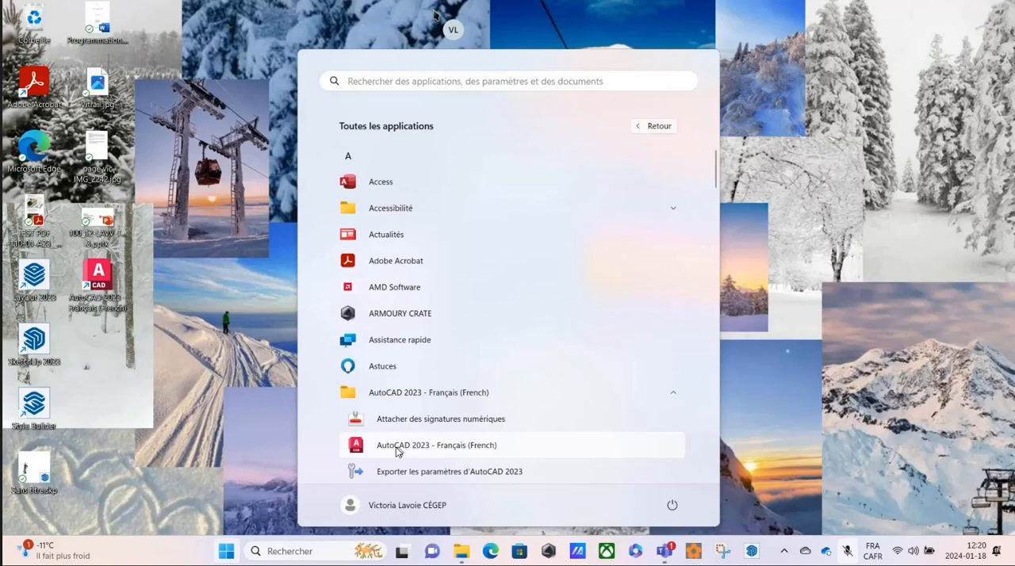
click(398, 449)
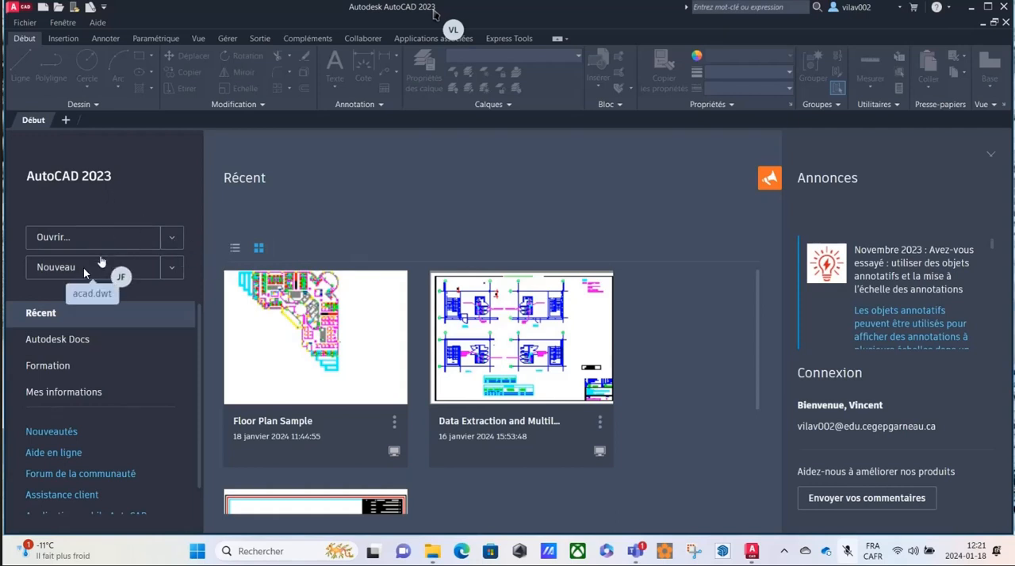
Create a new drawing from the Cegep Garneau - Imperial_H24.dwt template in the Template folder.
click(173, 265)
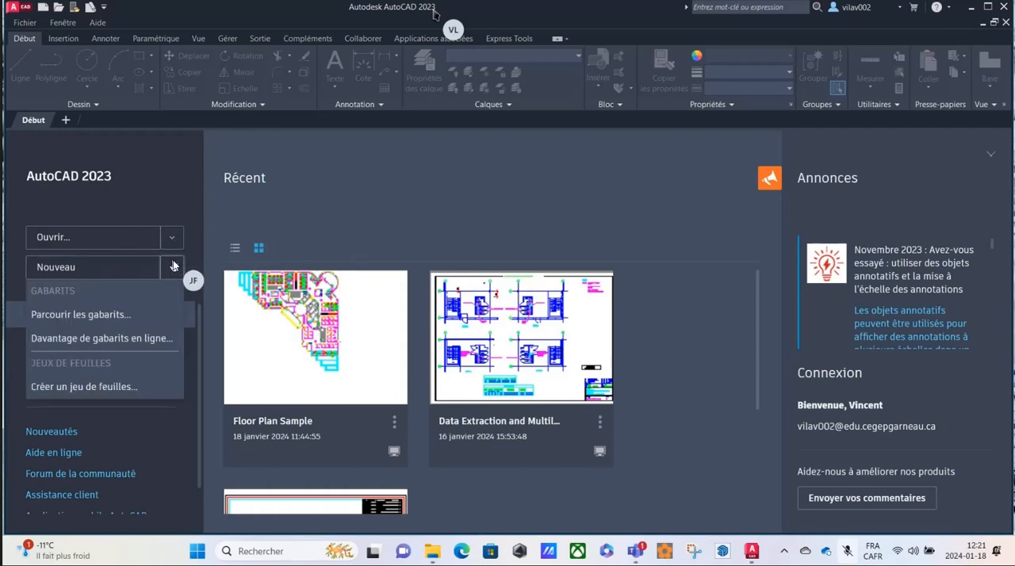
click(98, 315)
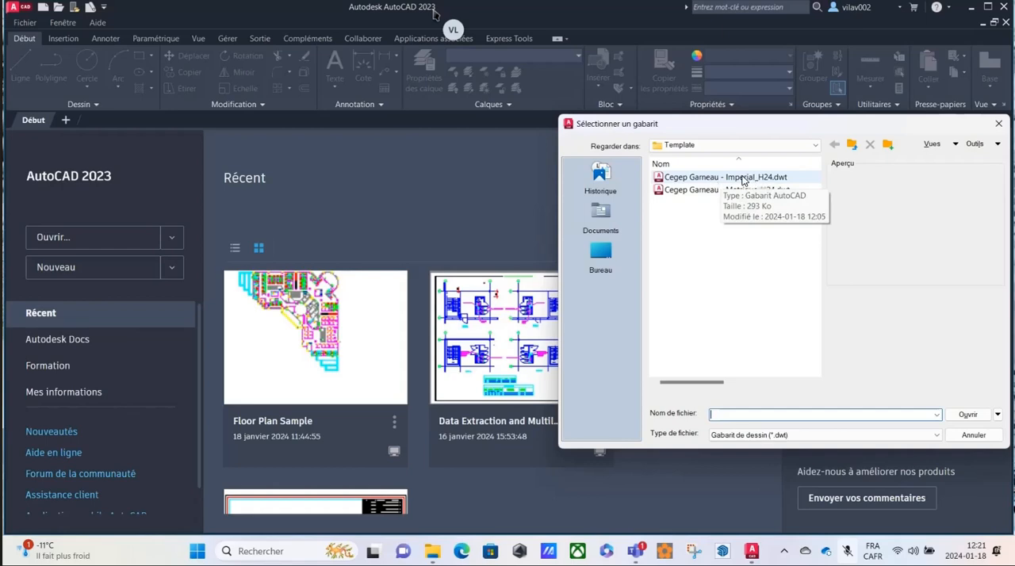
click(743, 178)
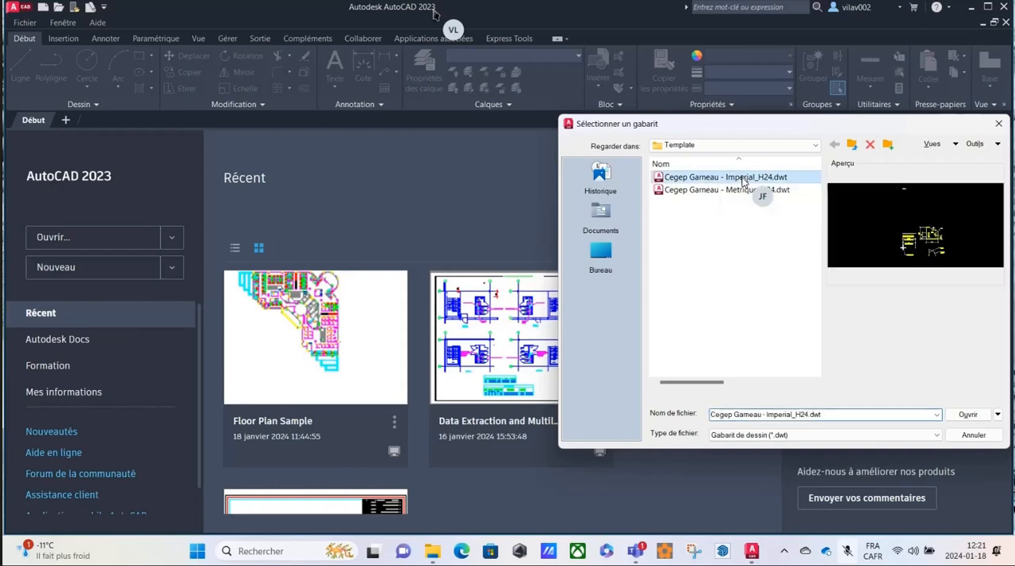
click(966, 414)
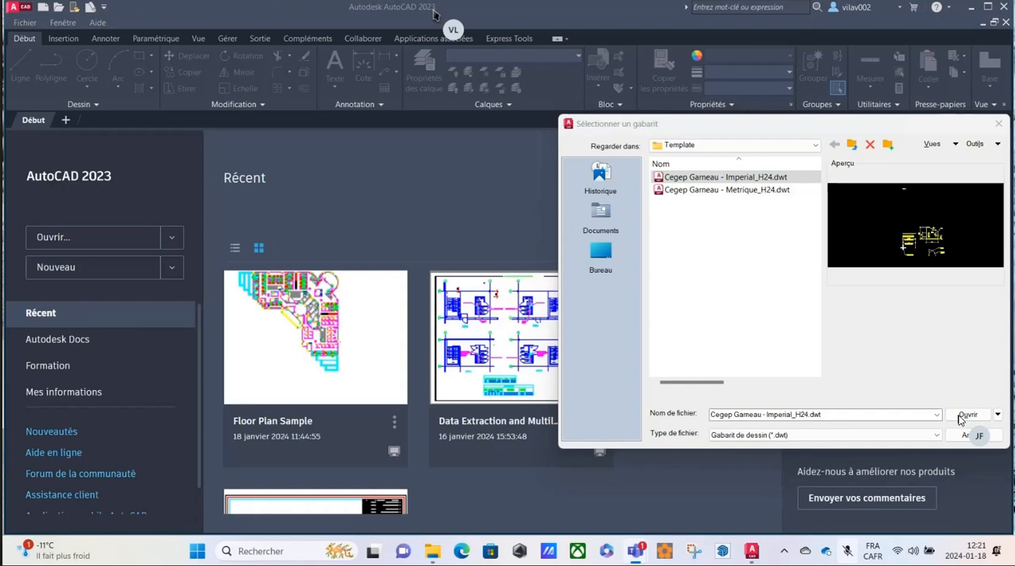
drag(689, 125, 129, 114)
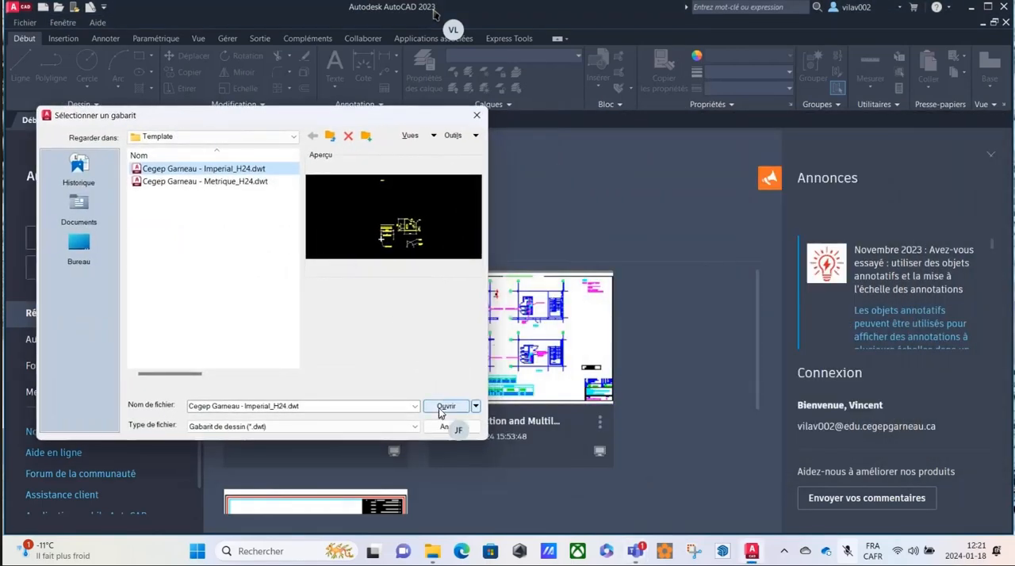
click(446, 407)
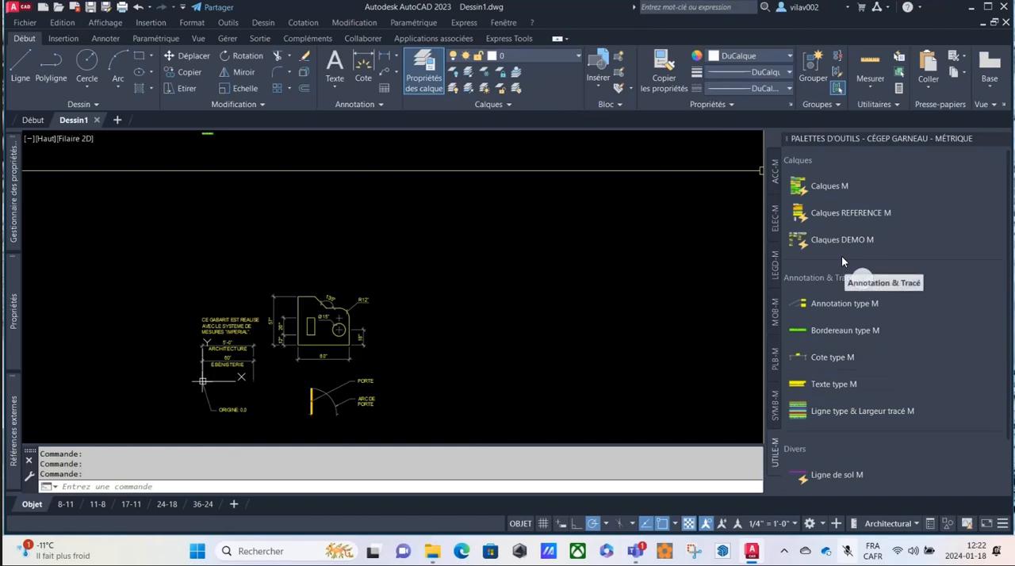
Switch the tool palettes to the Cégep Garneau - Impérial group and show its MOB palette.
right_click(889, 137)
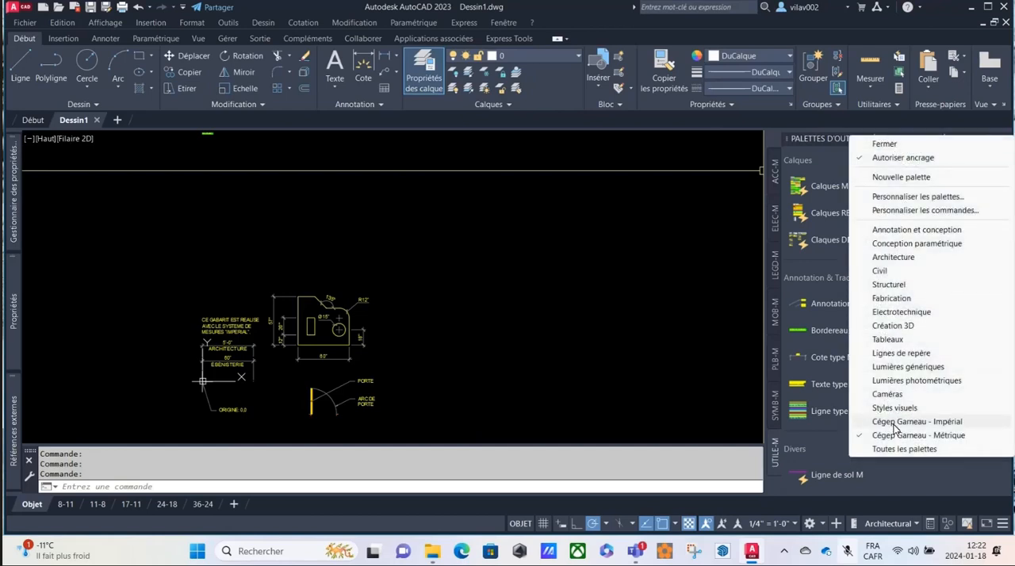
click(894, 422)
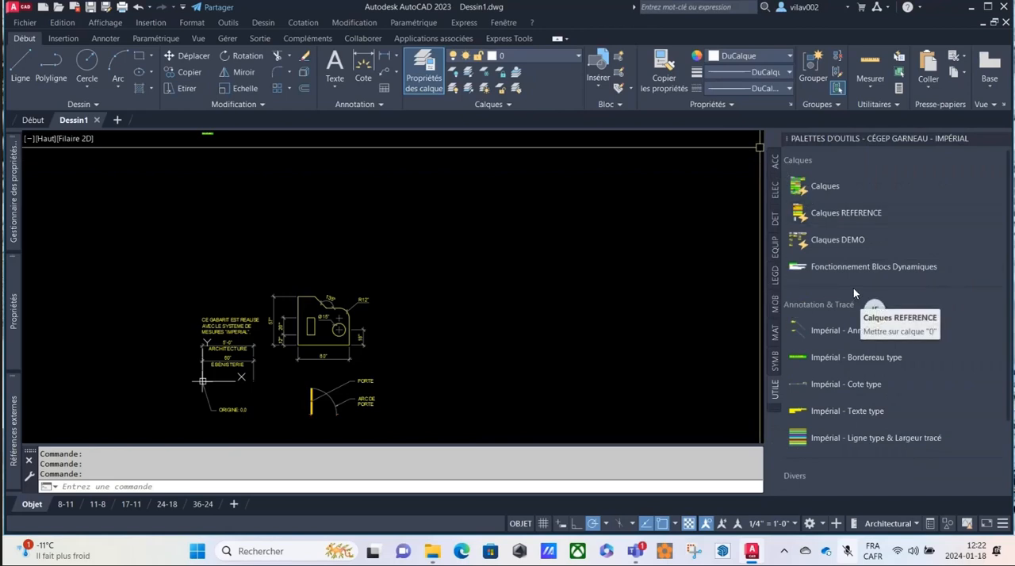
scroll(744, 332, down, 2)
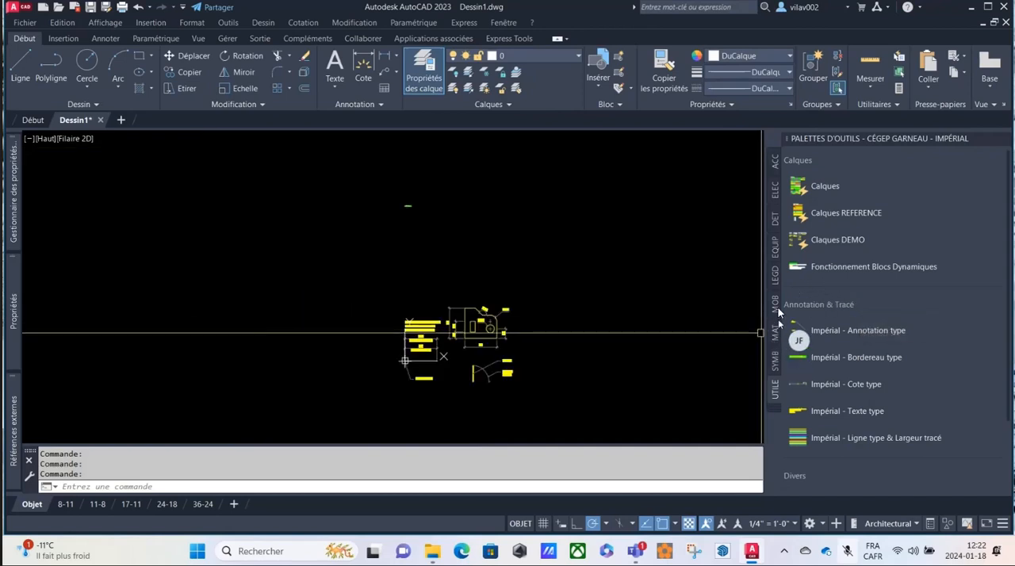
click(774, 306)
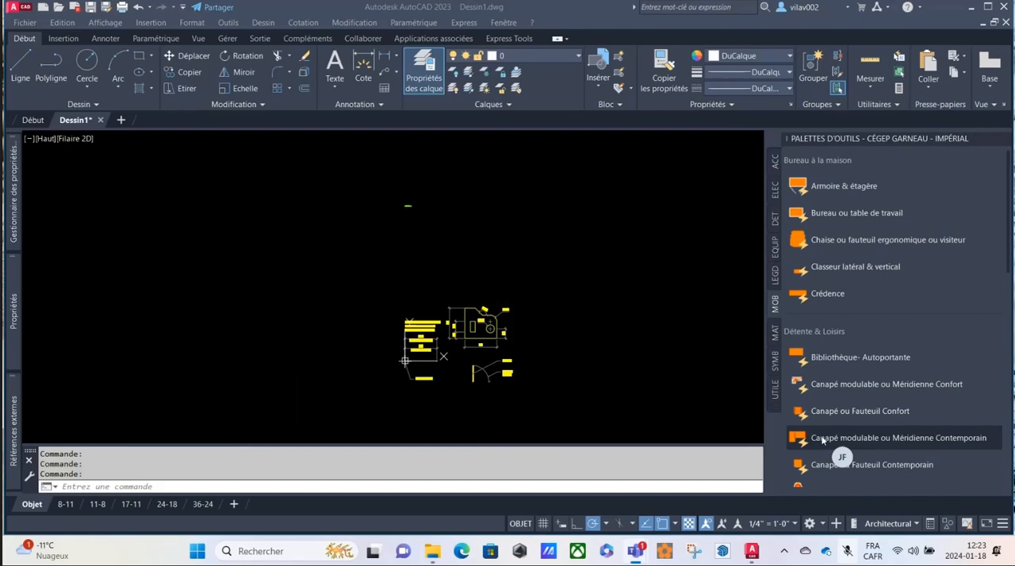
Cancel the closing of Dessin1.dwg, then maximize the AutoCAD window again and abandon the pending selection window.
click(456, 317)
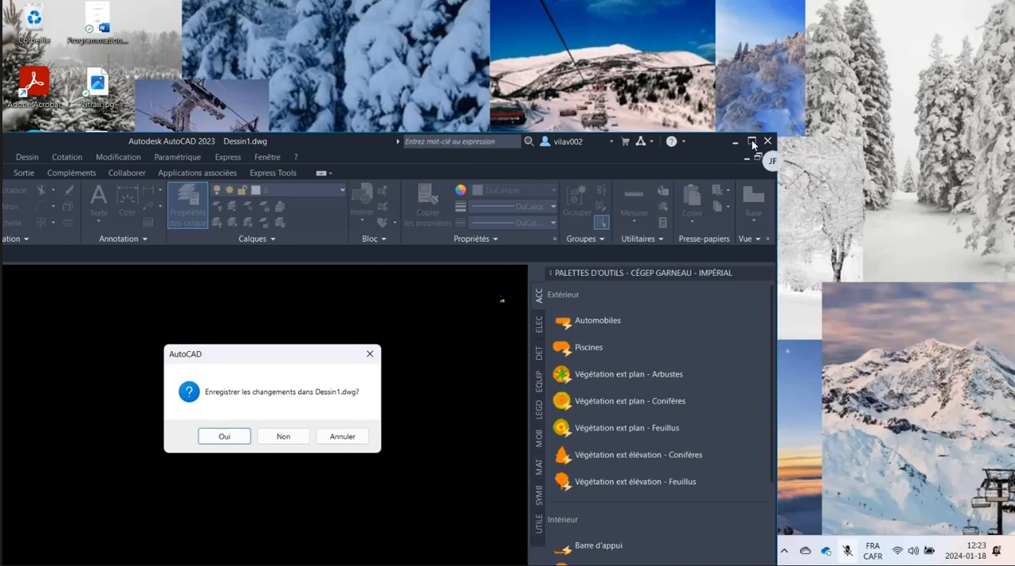
click(333, 435)
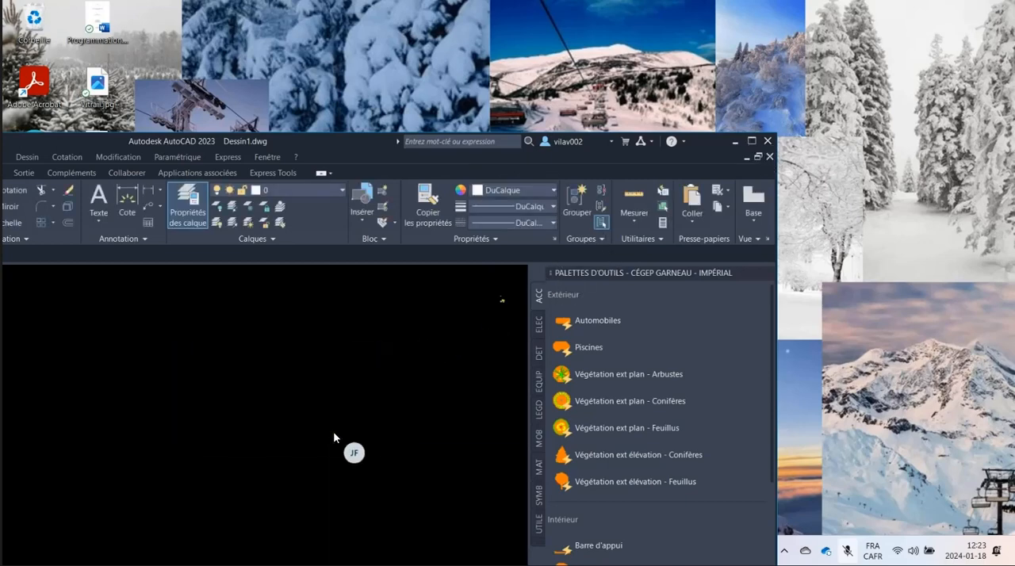
click(754, 141)
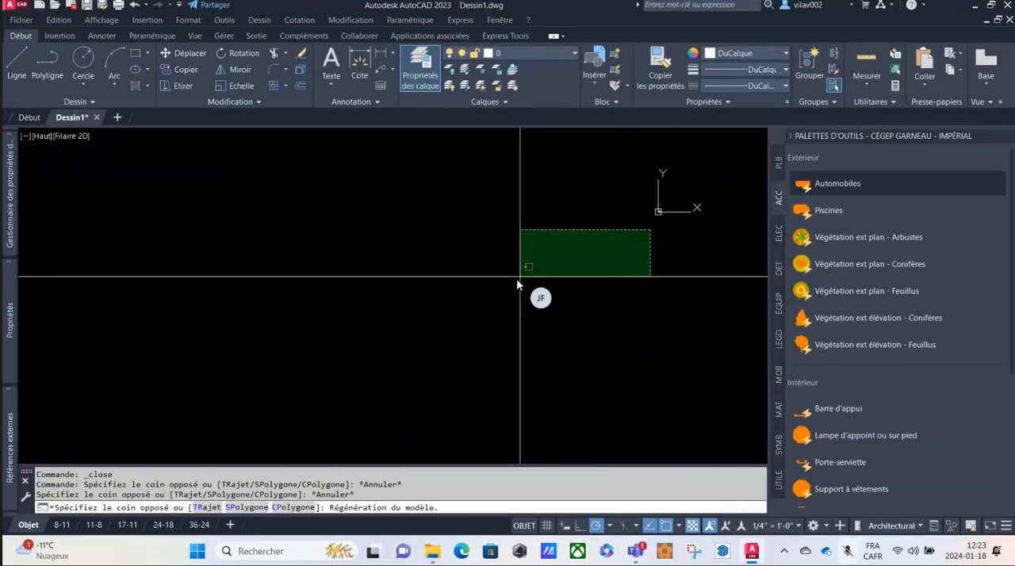
key(Escape)
scroll(661, 215, up, 8)
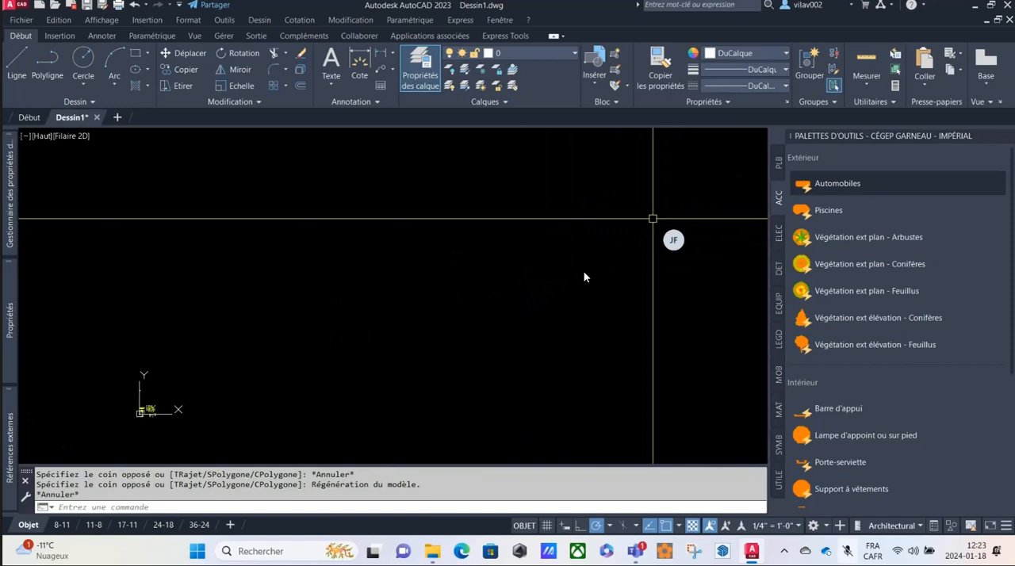
Show the PLB tool palette, look through its plumbing tools and try to insert the Baignoire autoportante block.
click(777, 162)
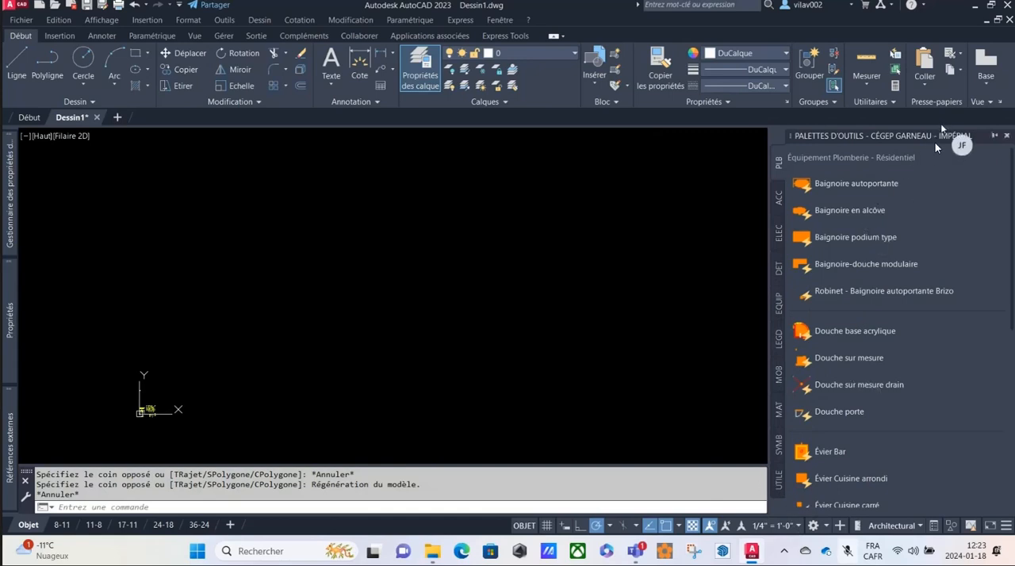
right_click(877, 137)
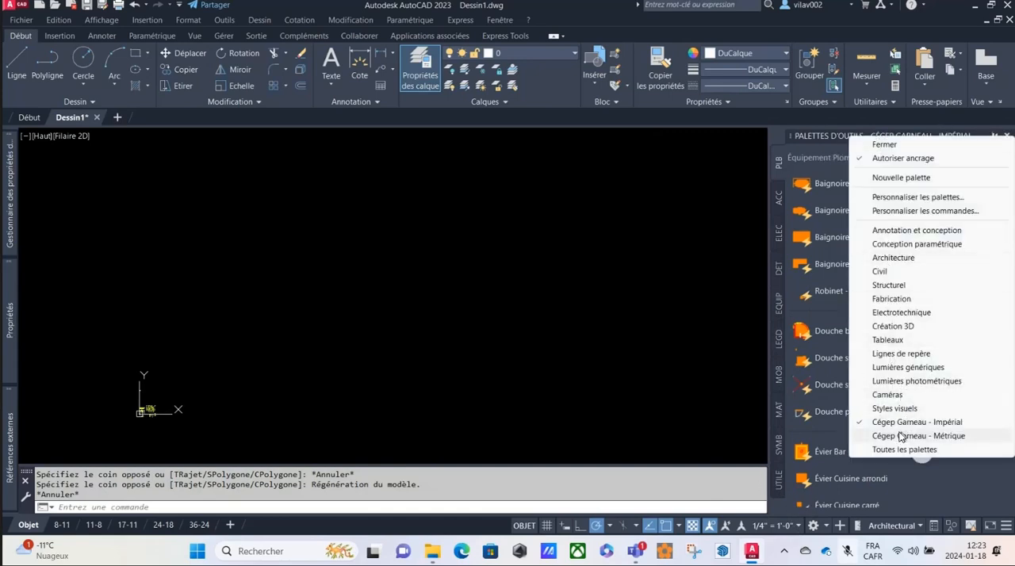
click(842, 136)
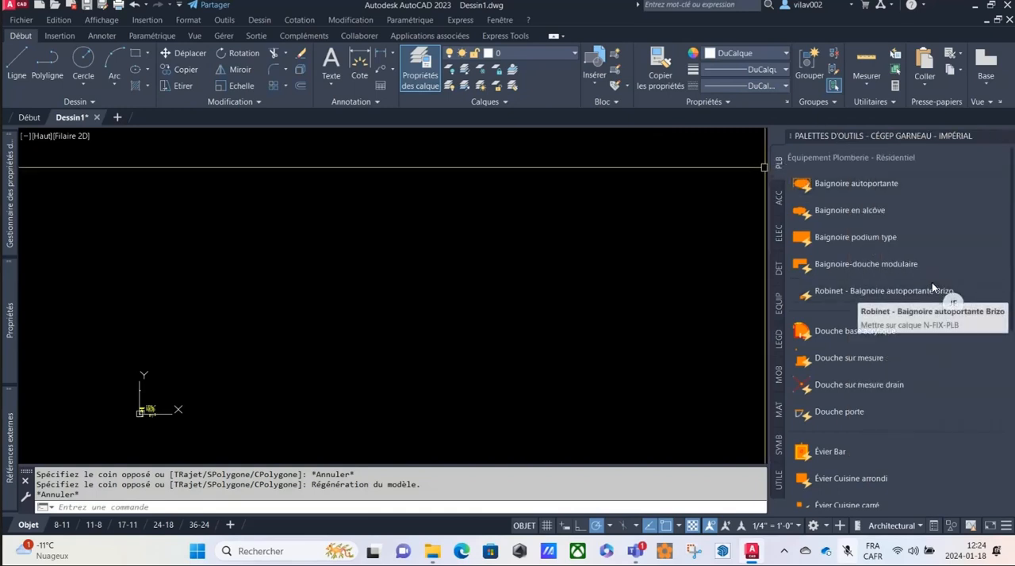
scroll(903, 380, down, 3)
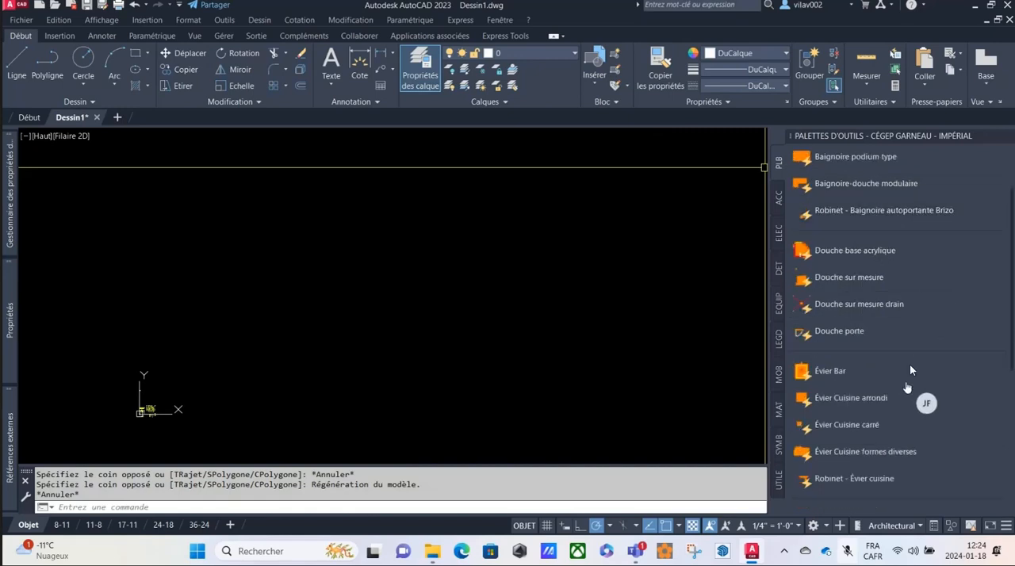
scroll(922, 324, up, 3)
scroll(937, 295, down, 5)
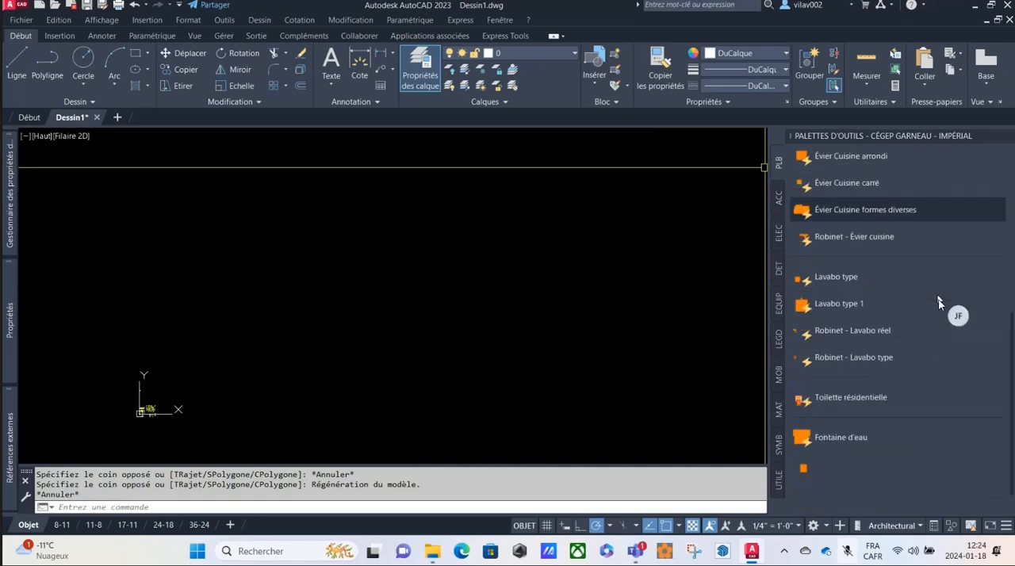
scroll(937, 299, up, 6)
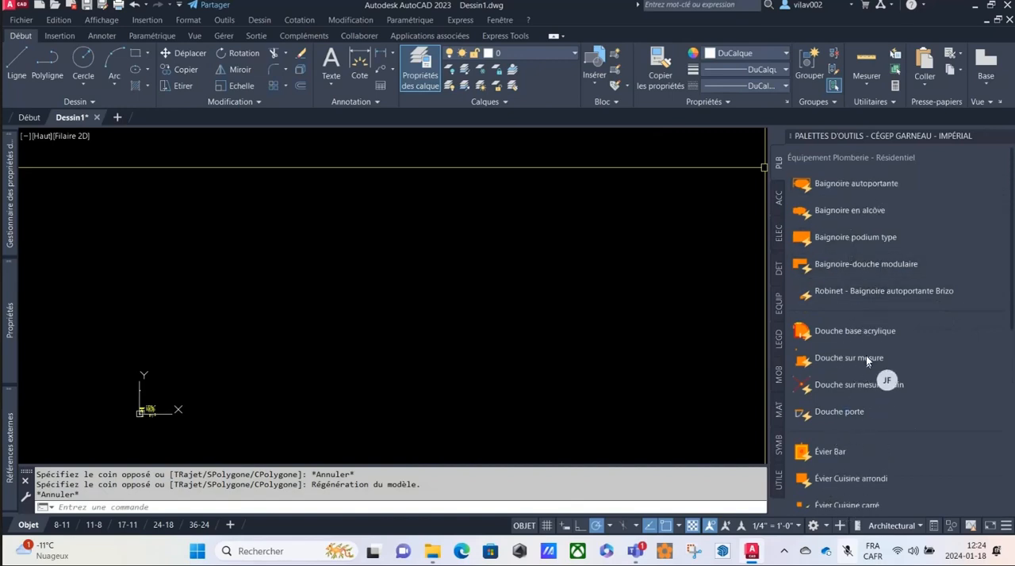
click(838, 183)
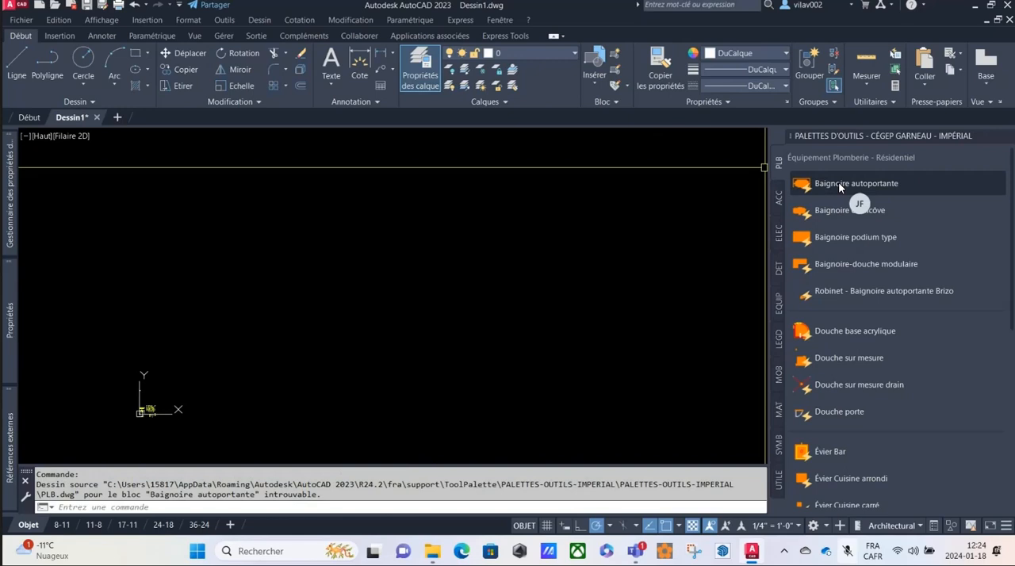
Select all the tools on the PLB palette, from the first to Urinoir type, and open their shared properties.
scroll(889, 278, down, 5)
scroll(888, 283, down, 1)
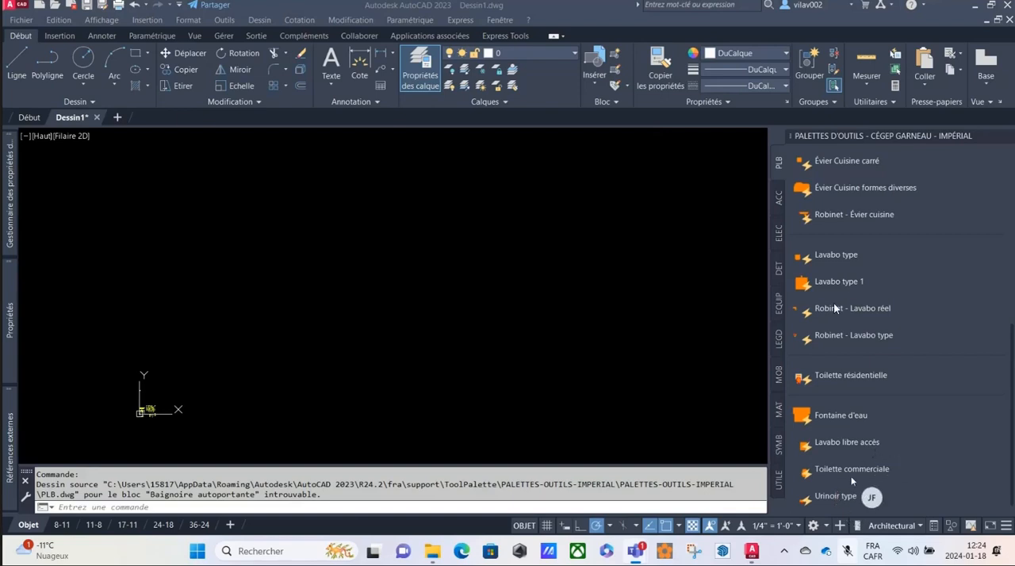
scroll(856, 341, up, 5)
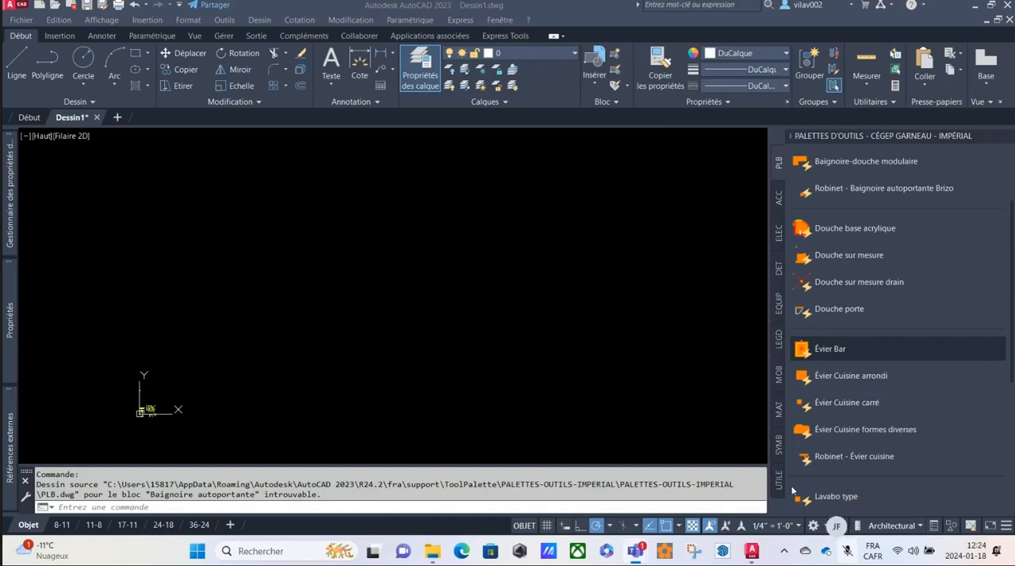
right_click(149, 211)
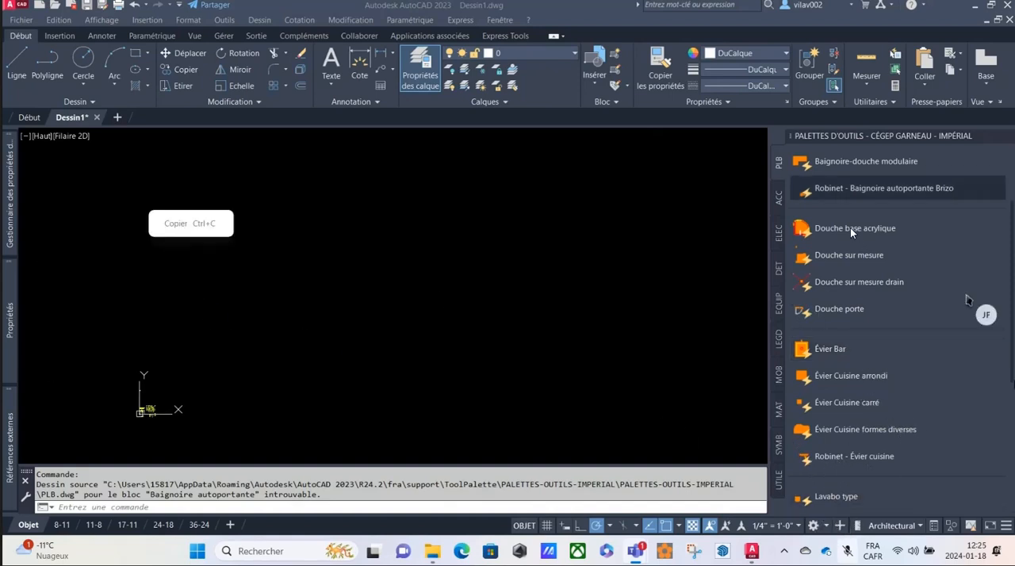
click(833, 164)
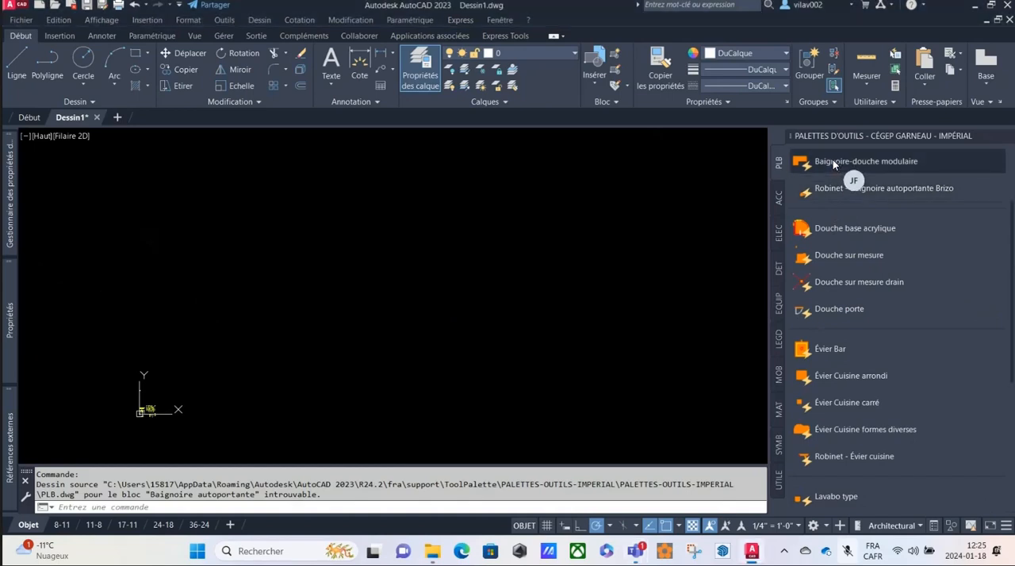
scroll(922, 350, down, 3)
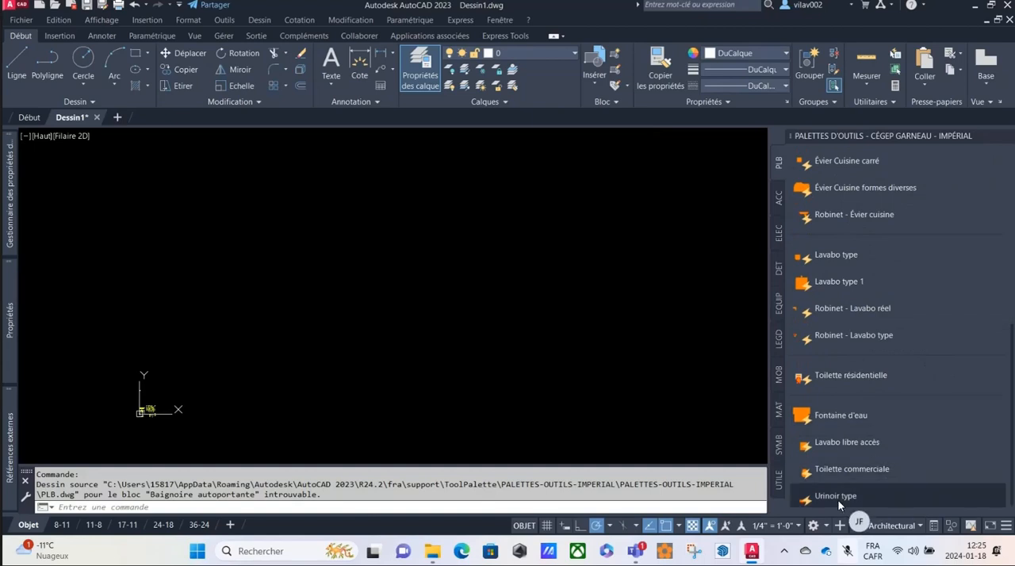
key(ctrl+a)
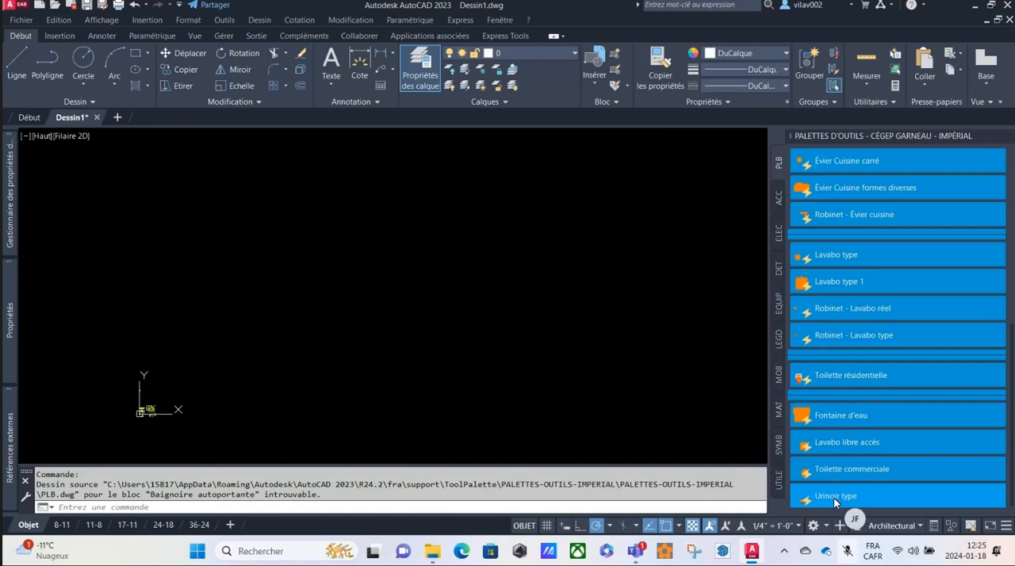
right_click(833, 498)
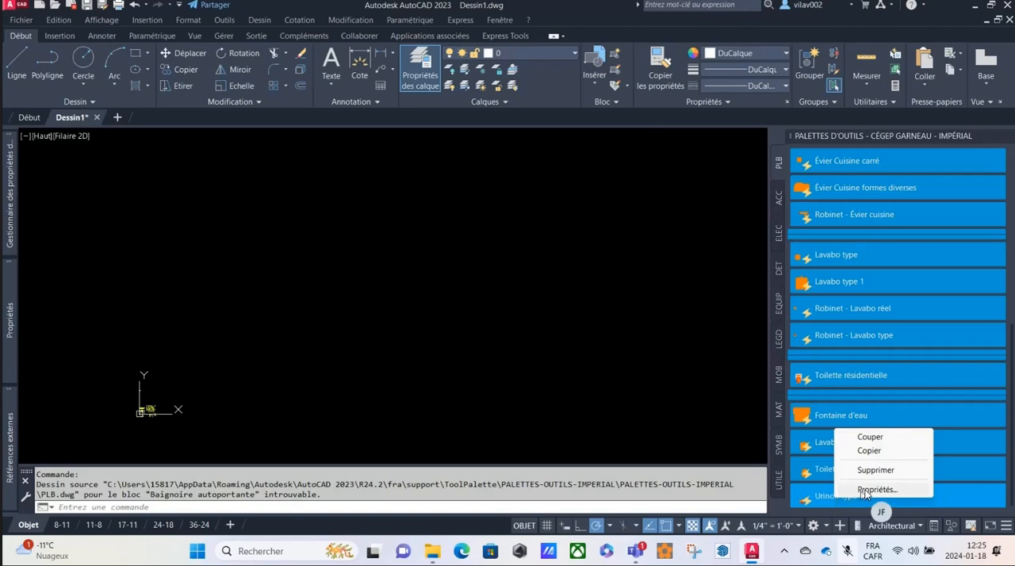
click(872, 489)
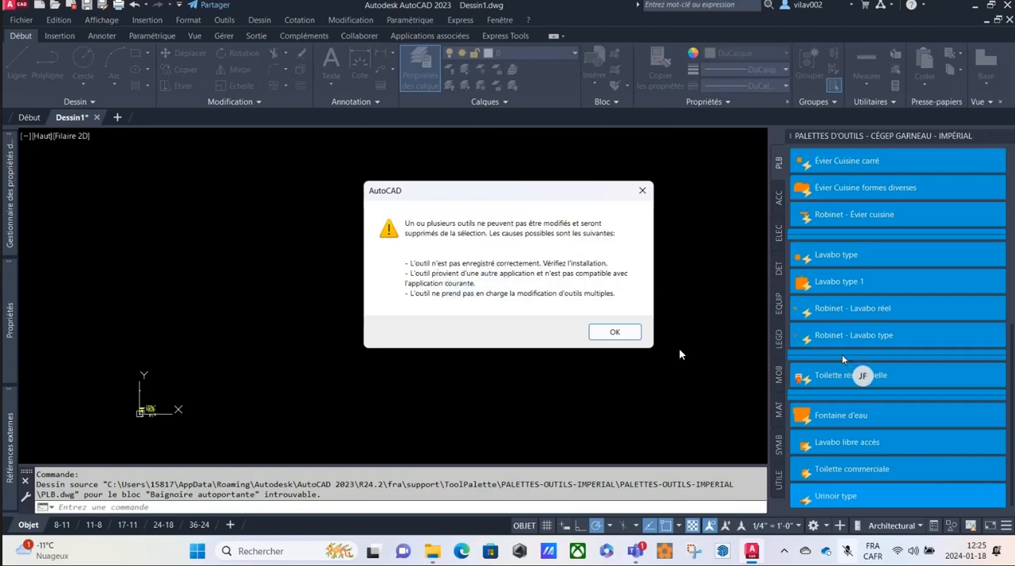
click(616, 333)
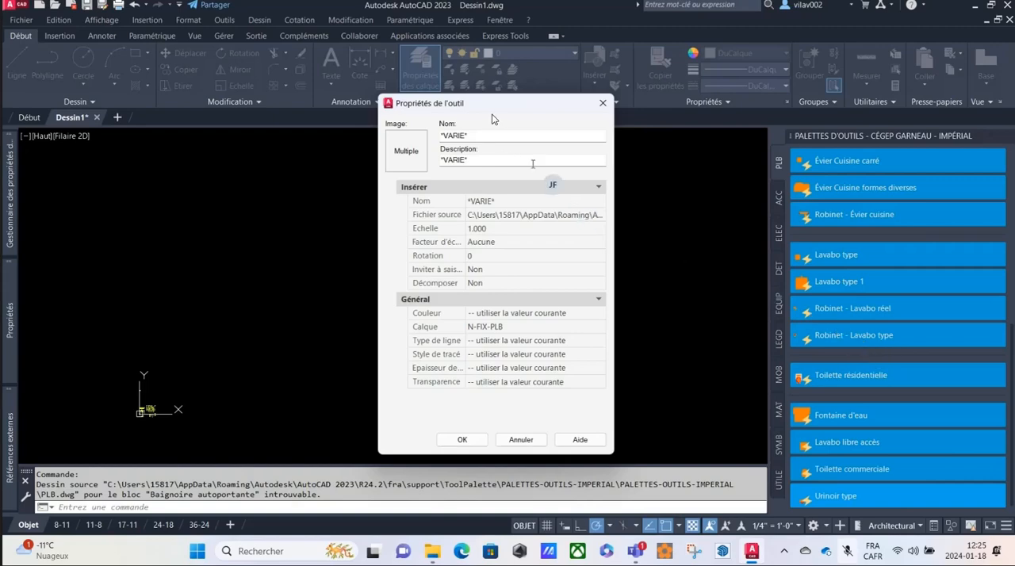
drag(510, 105, 574, 119)
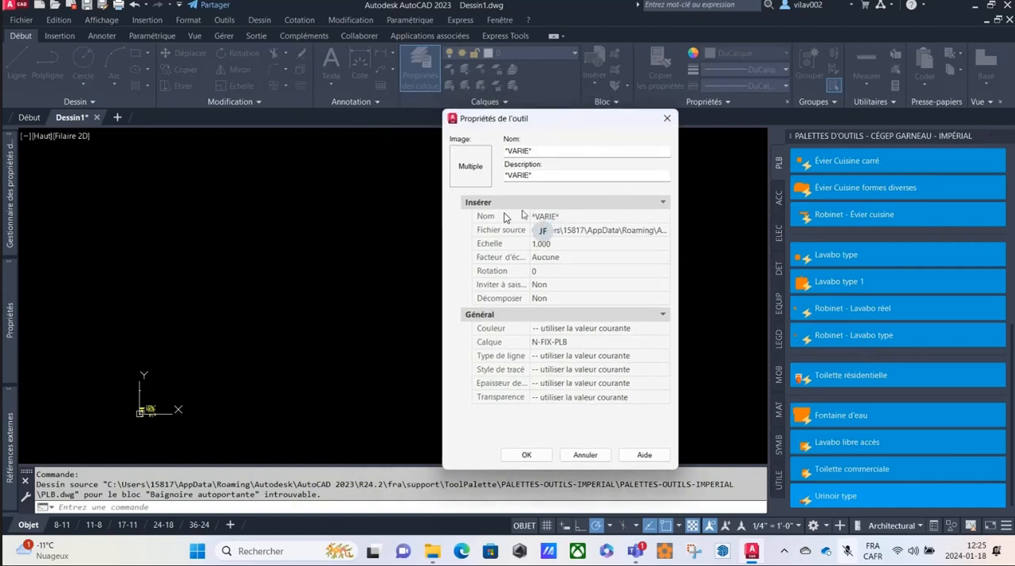
Set the selected tools' source file to PLB.dwg in fra\Support\ToolPalette\PALETTES-OUTILS-IMPERIAL and apply the change.
click(662, 232)
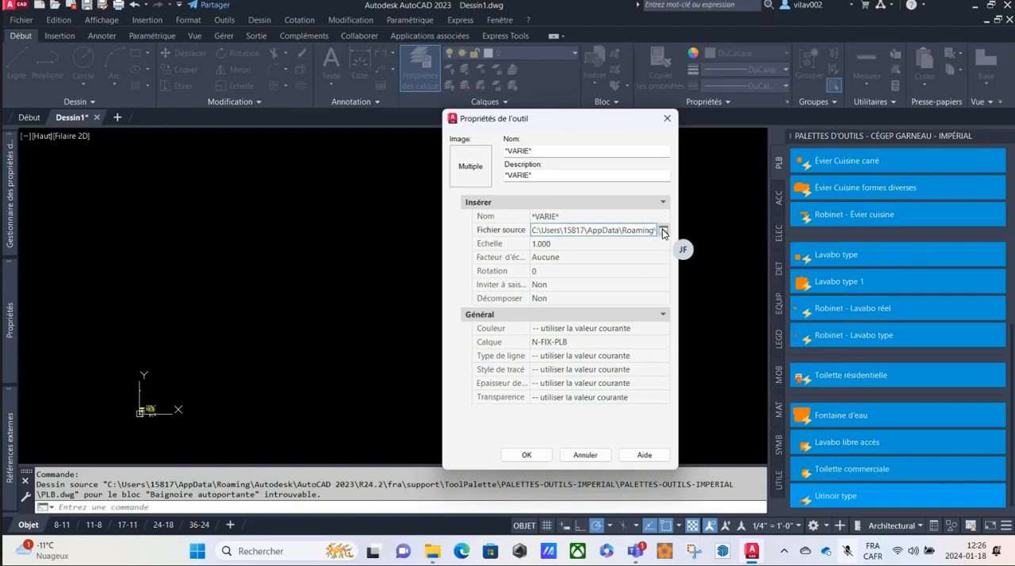
click(663, 230)
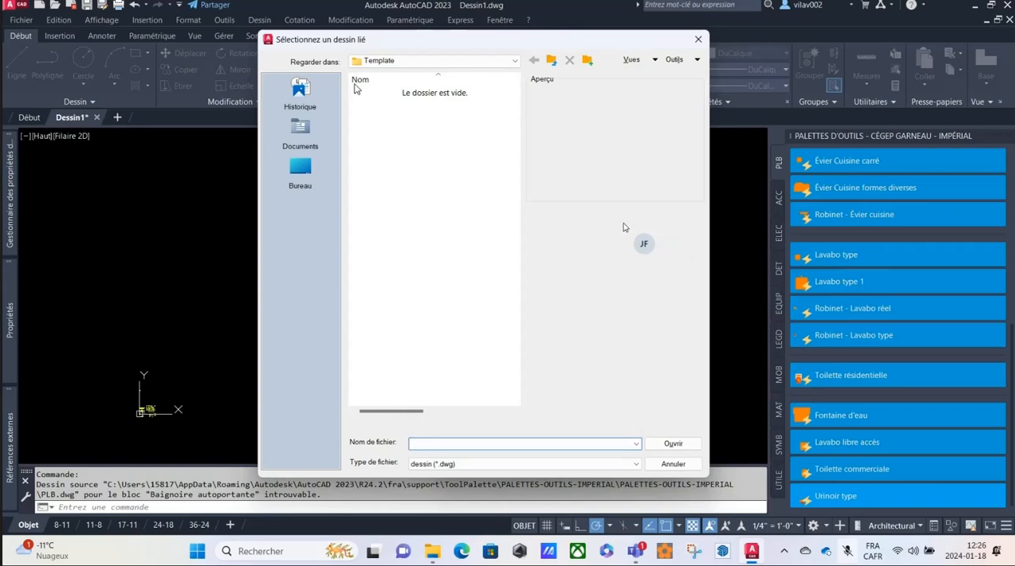
click(514, 61)
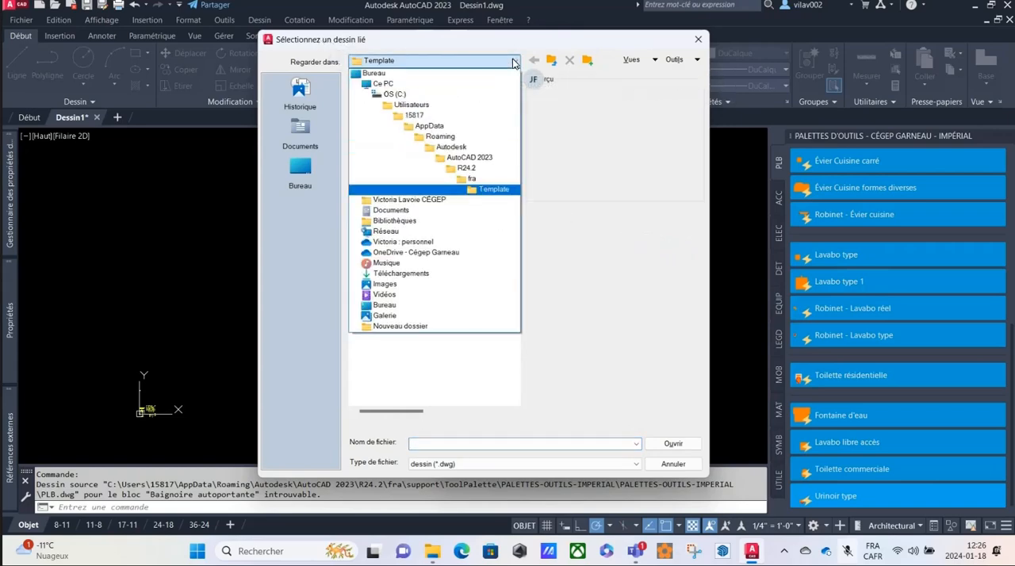
click(475, 182)
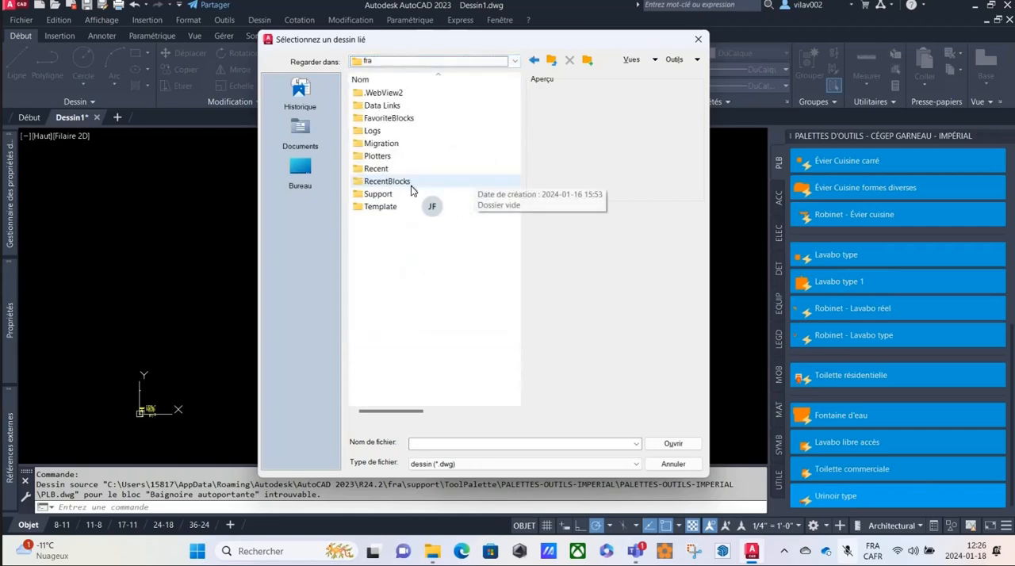
double_click(370, 198)
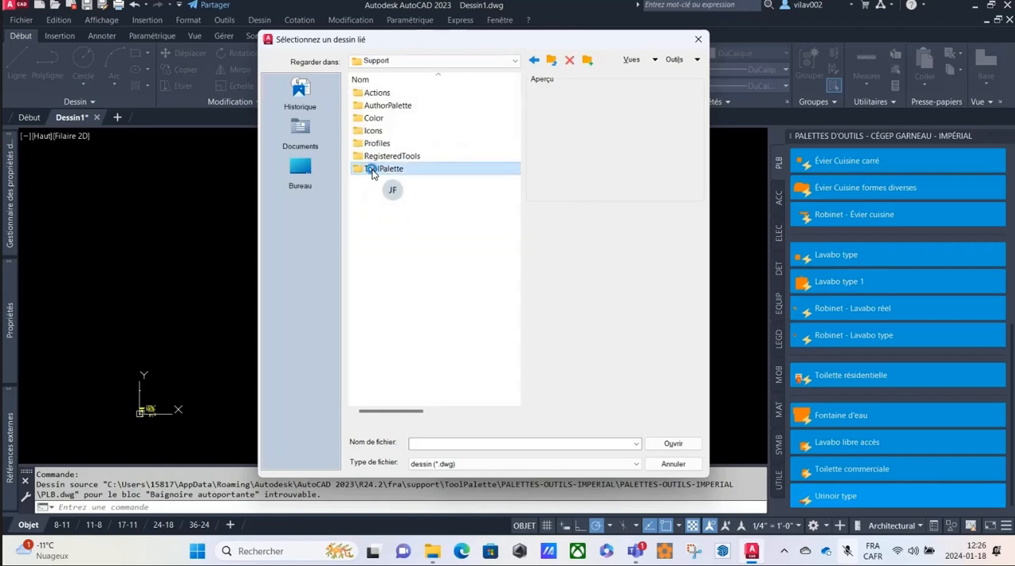
double_click(375, 168)
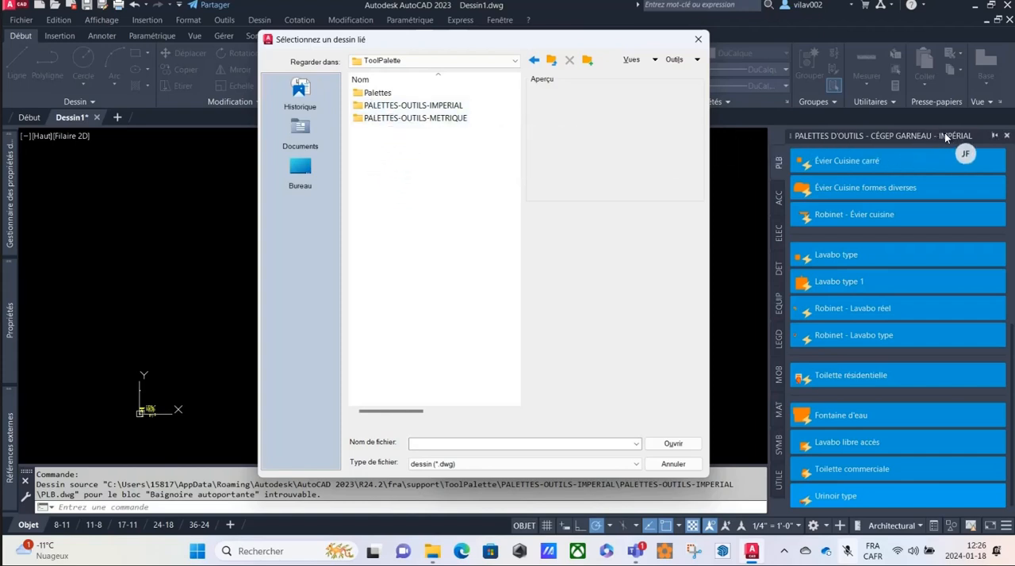
double_click(358, 108)
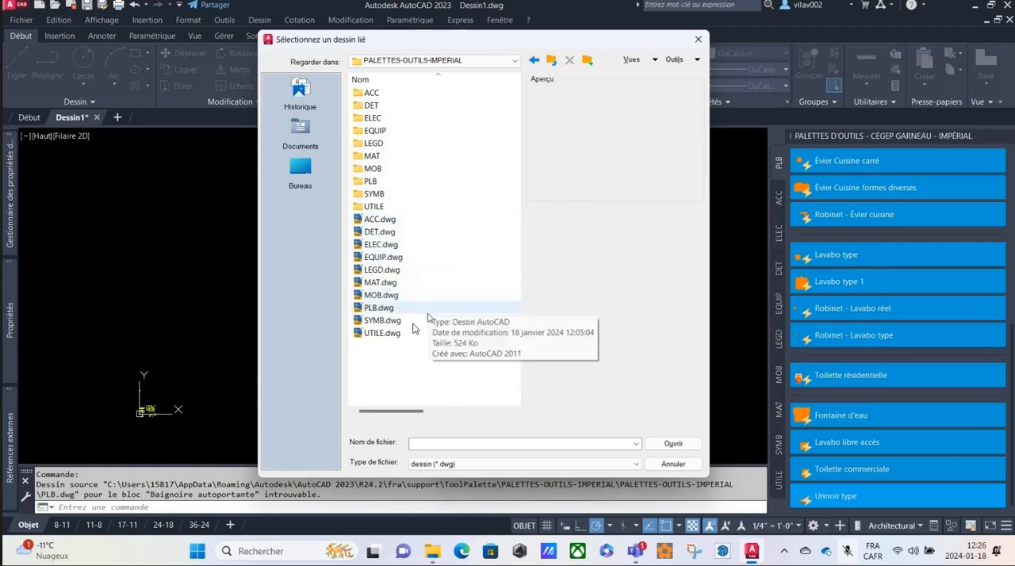
click(373, 308)
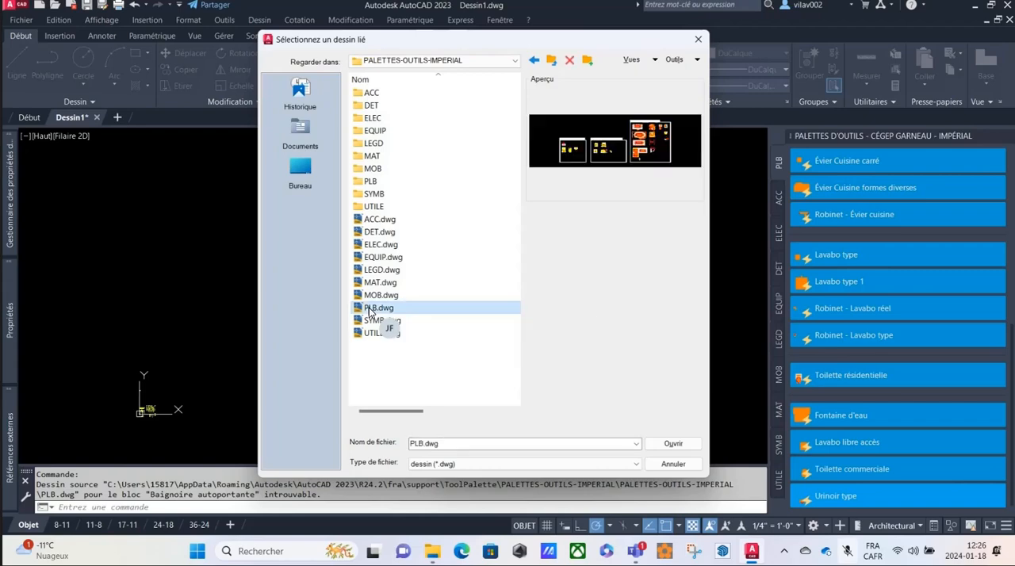
click(673, 444)
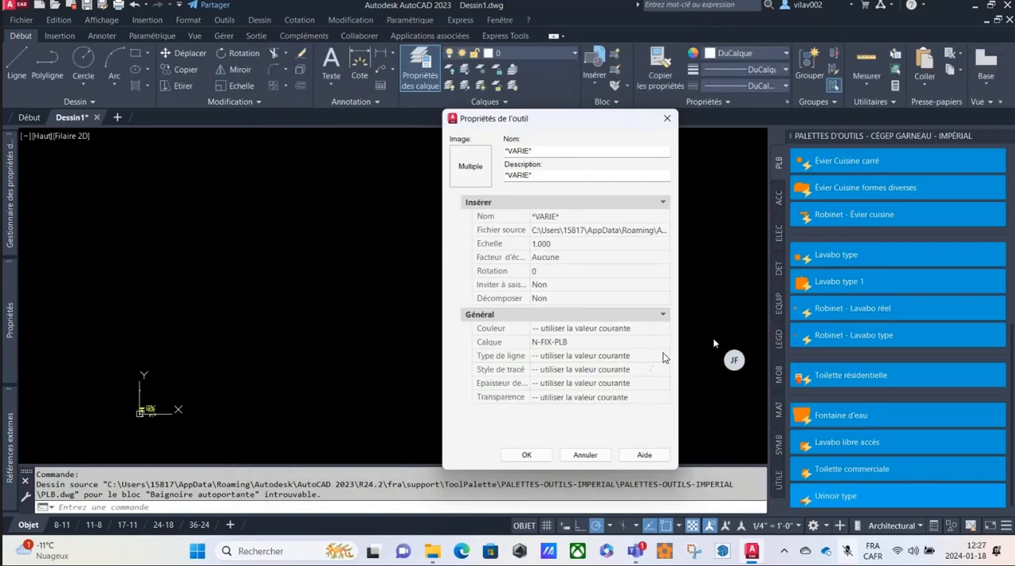
click(533, 456)
Test the relinked palette by starting, cancelling and restarting the insertion of the Robinet - Évier cuisine block.
click(859, 215)
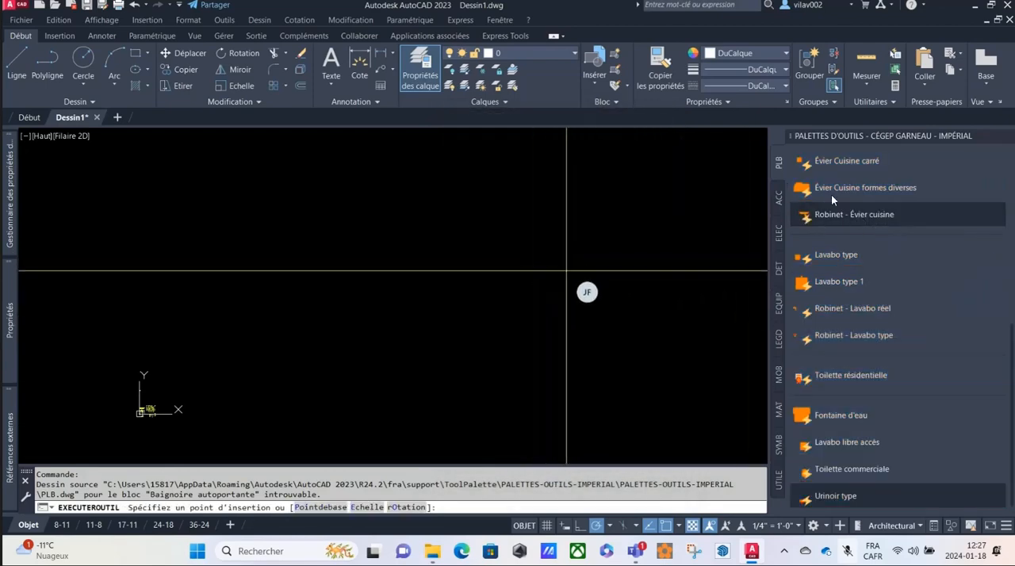
drag(815, 214, 588, 265)
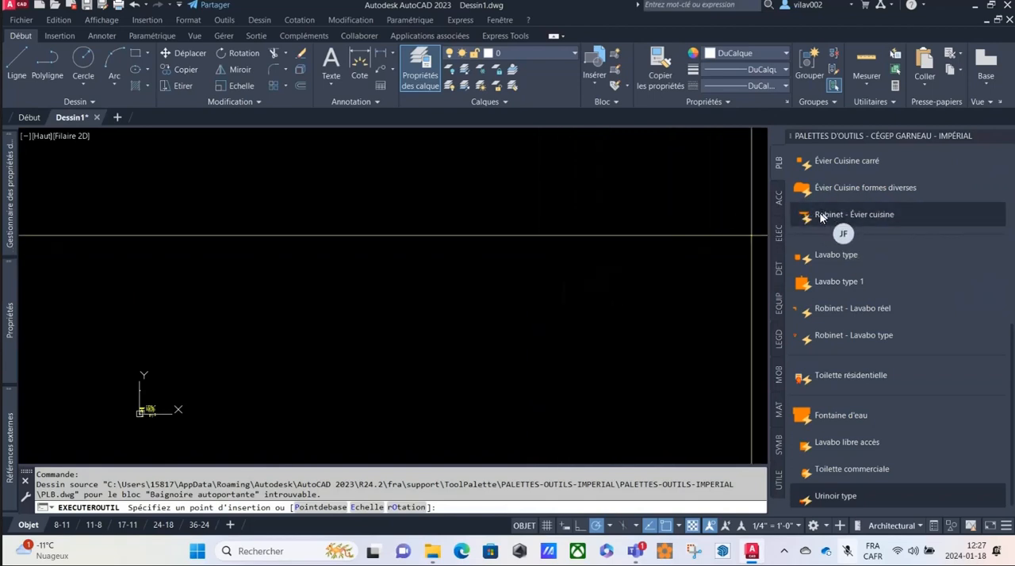
key(Escape)
mouse_move(820, 213)
mouse_down()
mouse_move(597, 238)
mouse_move(565, 276)
mouse_up()
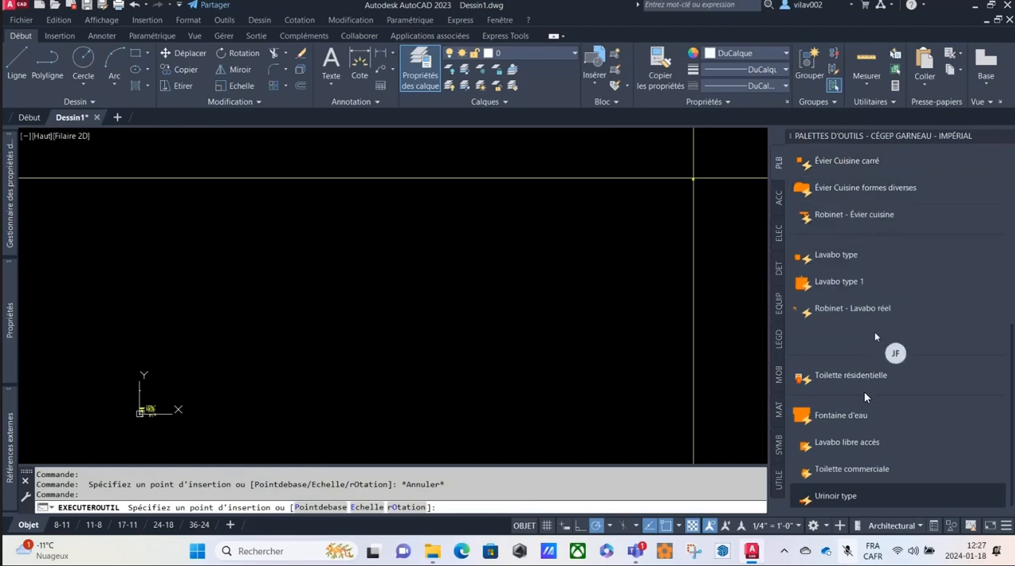
Select all the tools on the PLB palette and reopen their shared properties.
shift+click(840, 502)
right_click(838, 497)
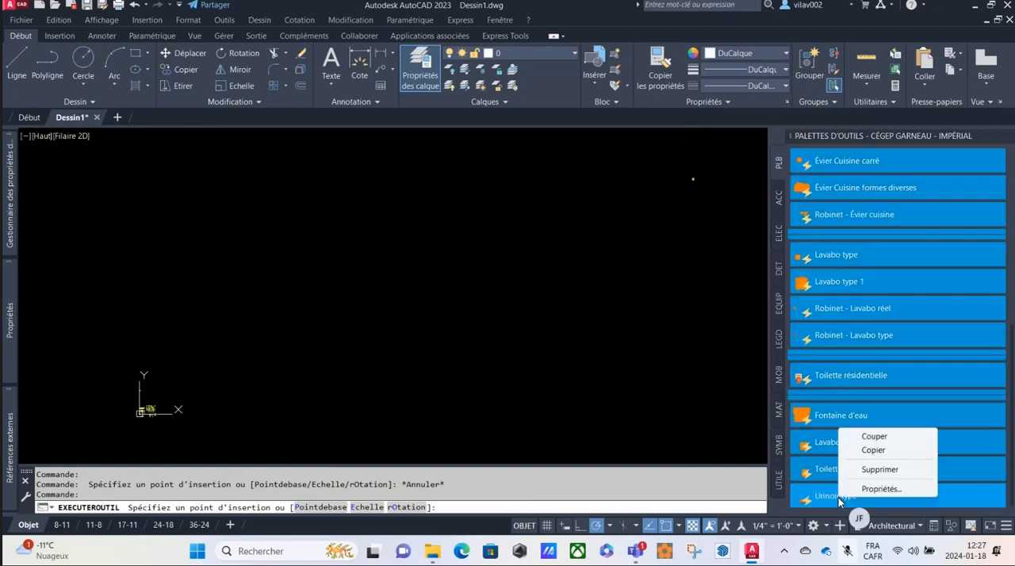
click(862, 489)
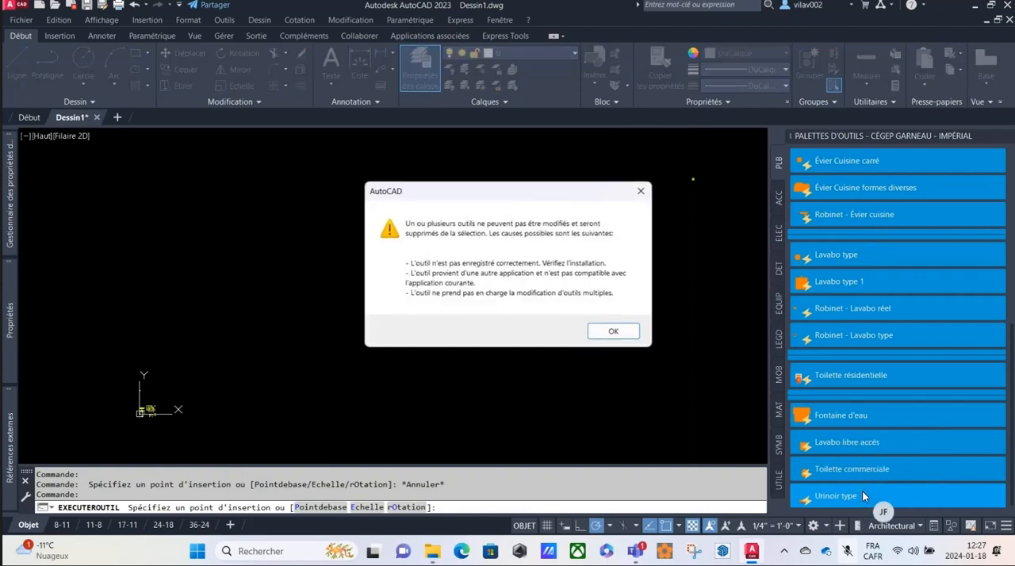
click(610, 334)
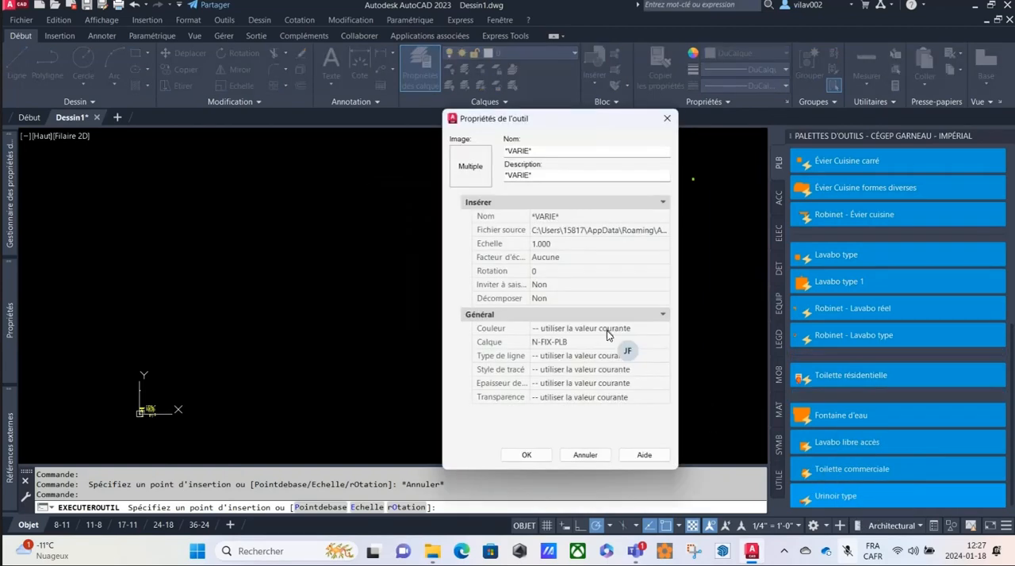
Relink the selected PLB tools to PLB.dwg in PALETTES-OUTILS-IMPERIAL as their source file and apply the change.
click(663, 230)
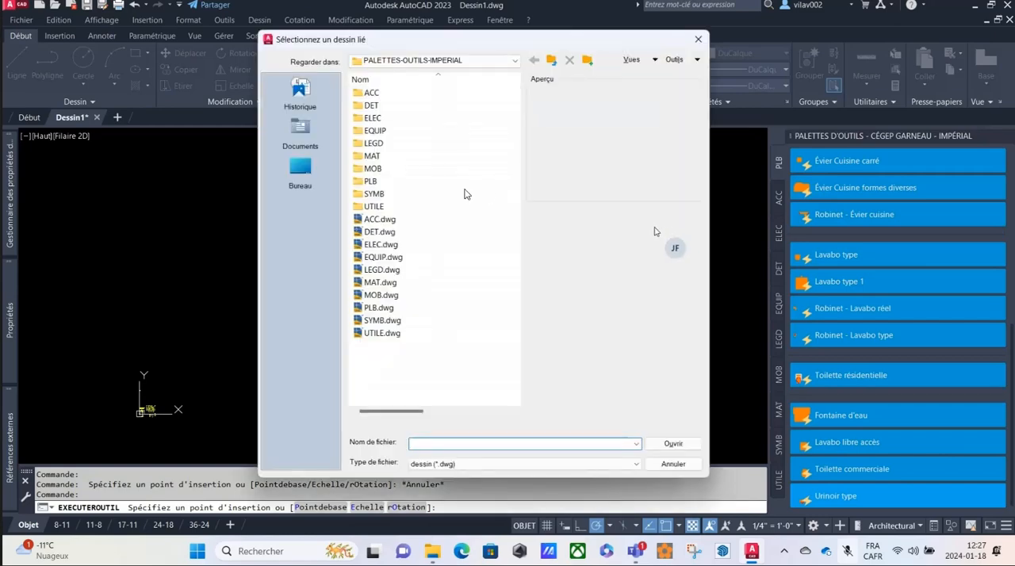
click(385, 308)
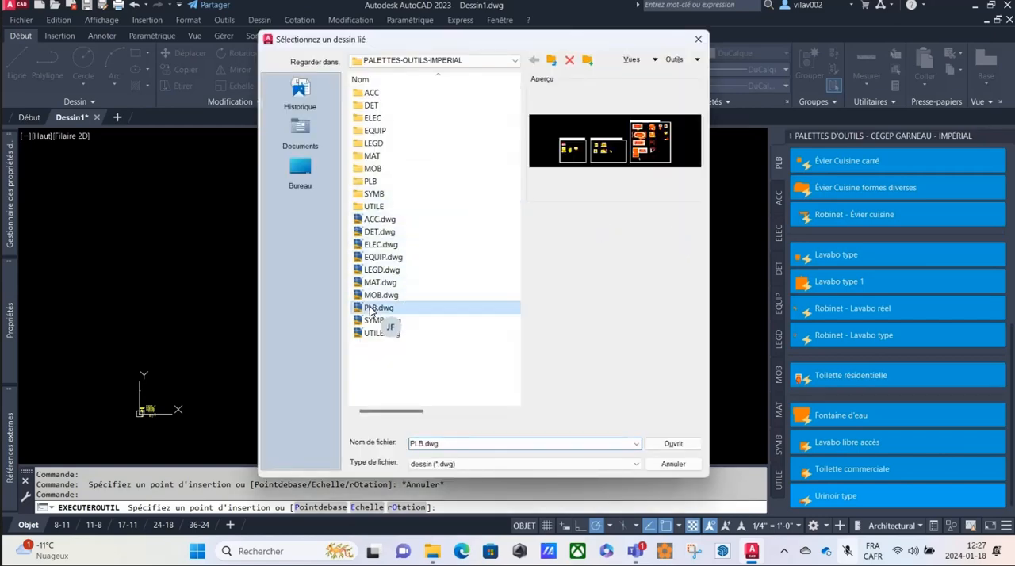
click(669, 445)
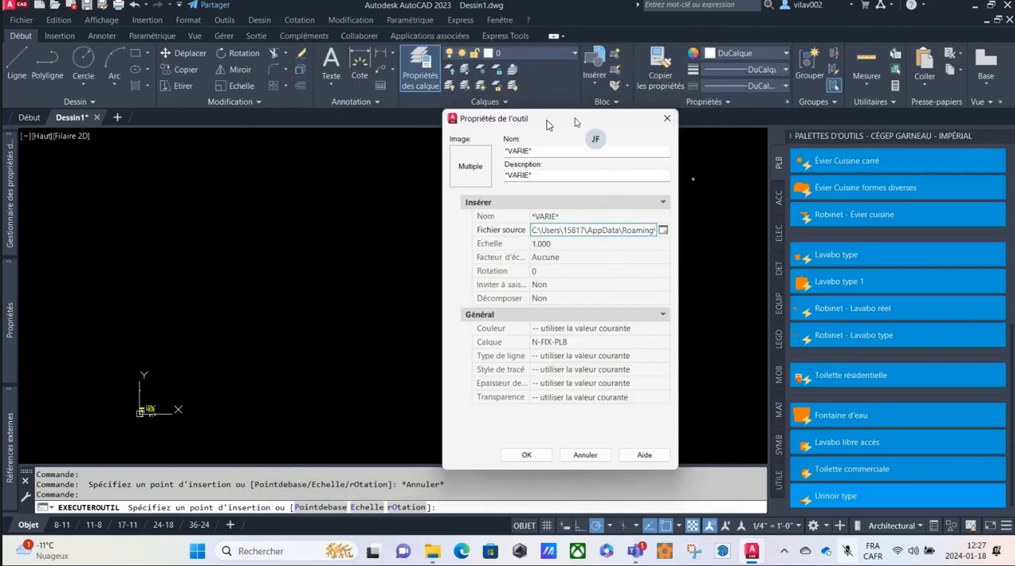
drag(553, 119, 481, 116)
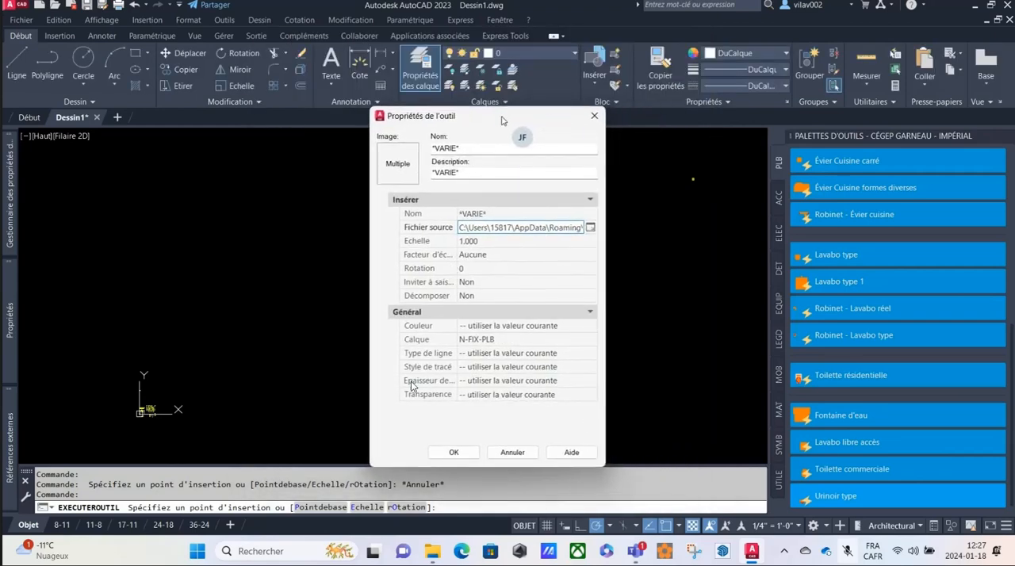
click(455, 453)
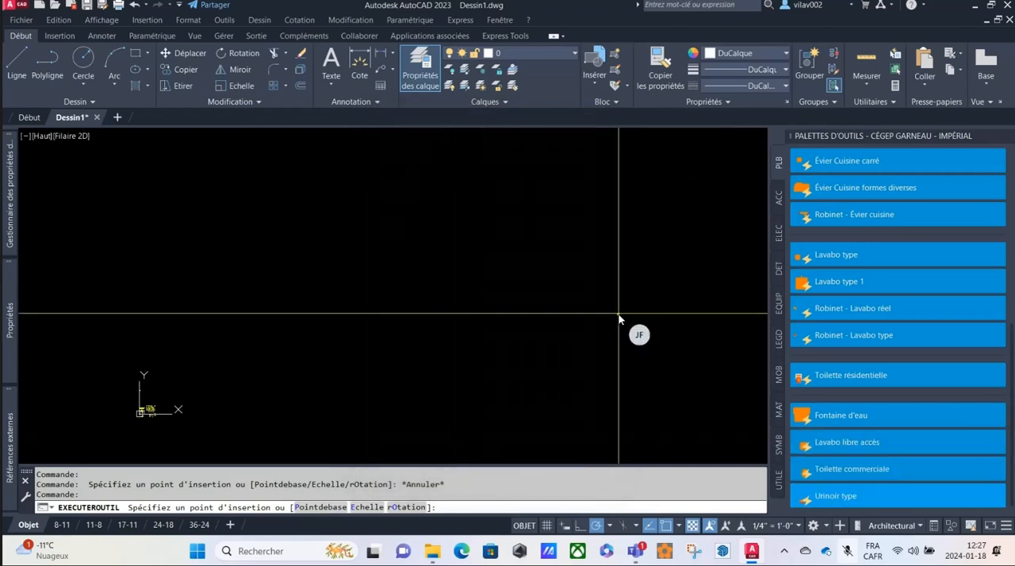
Place the pending PLB block in the drawing, end the command and check the inserted block up close.
click(651, 287)
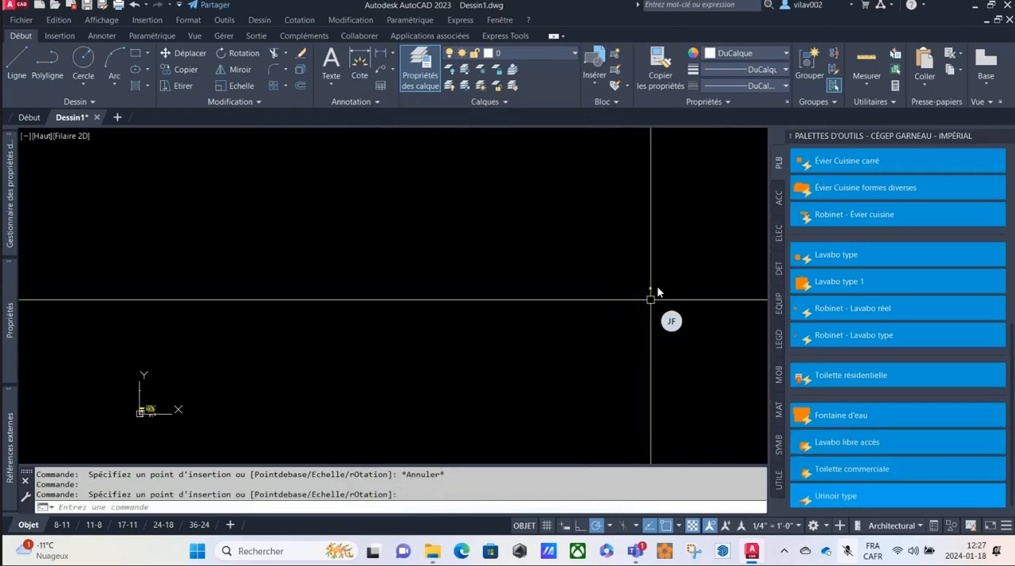
key(Escape)
key(Escape)
scroll(659, 284, up, 7)
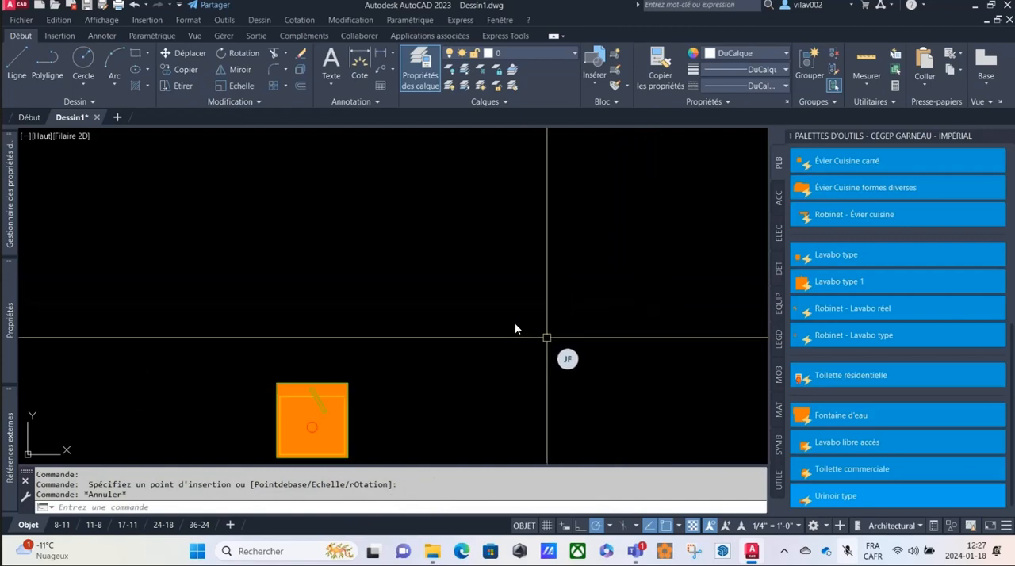
scroll(513, 328, down, 1)
scroll(513, 328, down, 2)
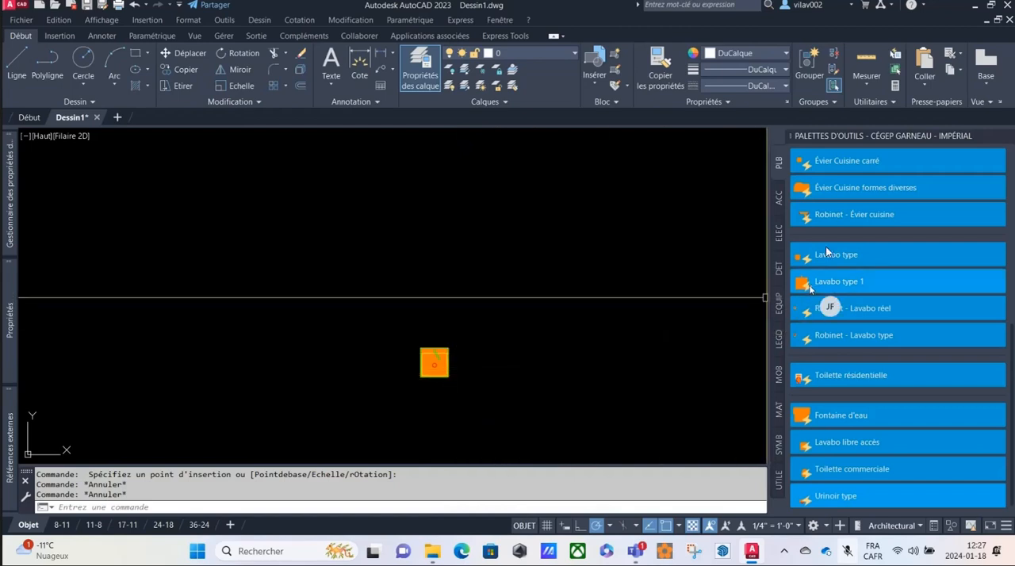
Insert the Évier Cuisine formes diverses and Toilette résidentielle blocks beside the plumbing block already in the drawing.
click(828, 187)
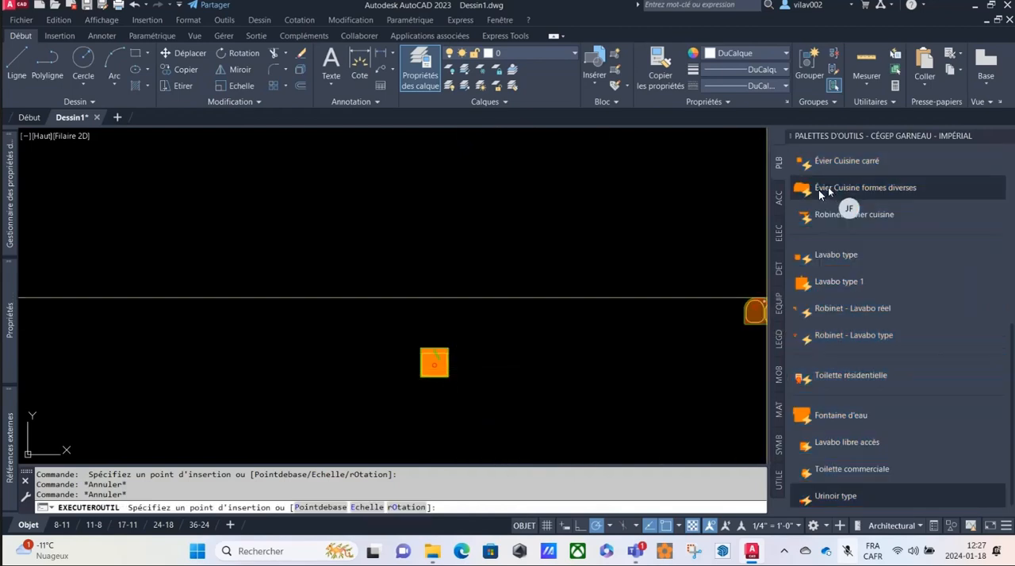
click(507, 318)
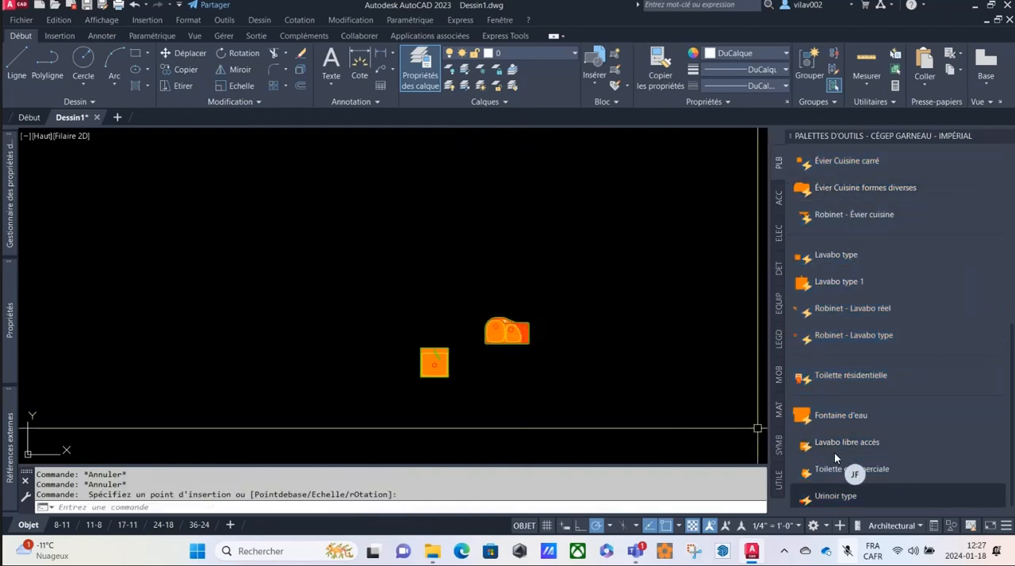
click(828, 381)
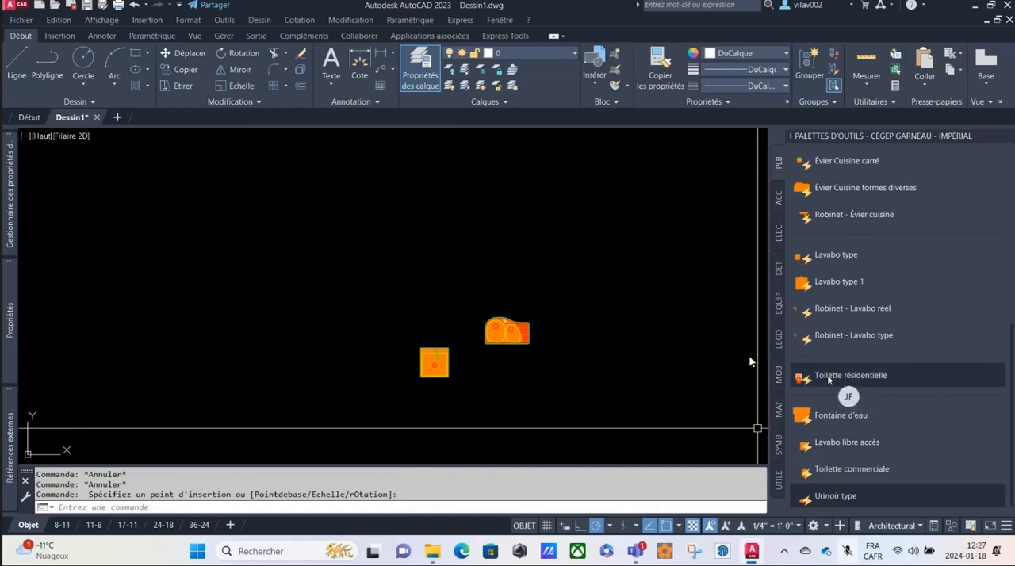
click(583, 315)
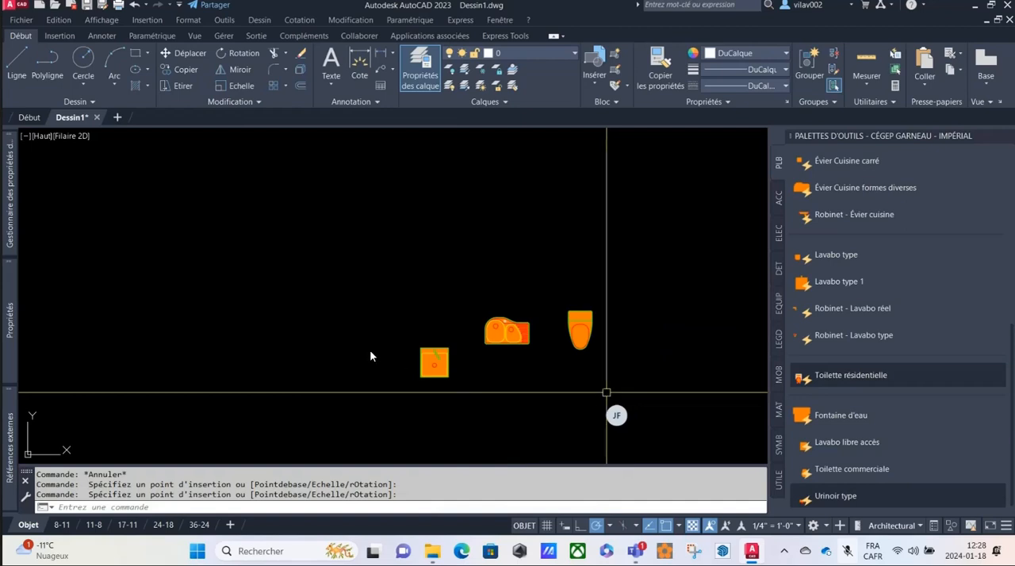
Delete the three plumbing test blocks from the drawing.
click(360, 290)
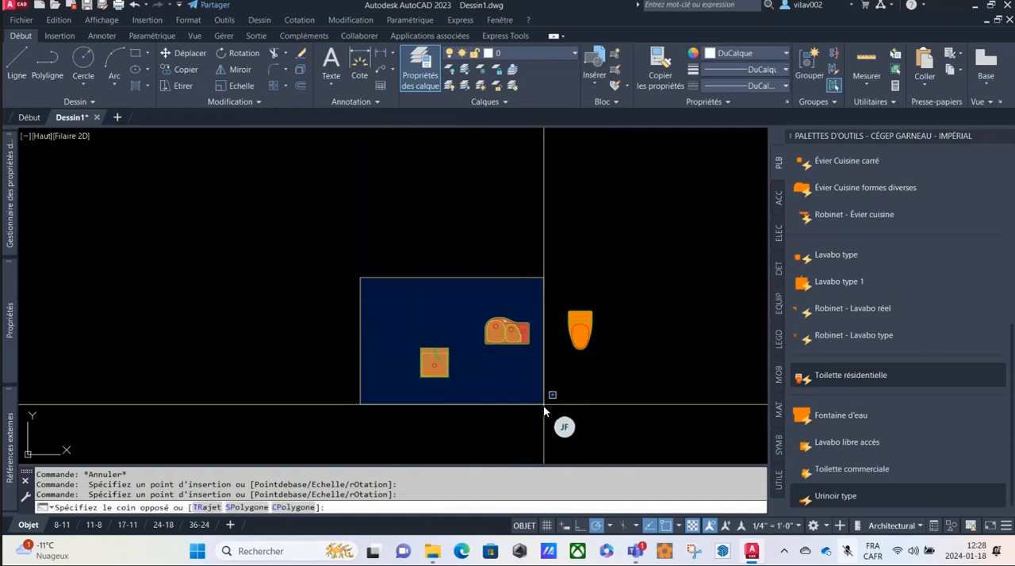
click(543, 406)
key(Delete)
click(571, 323)
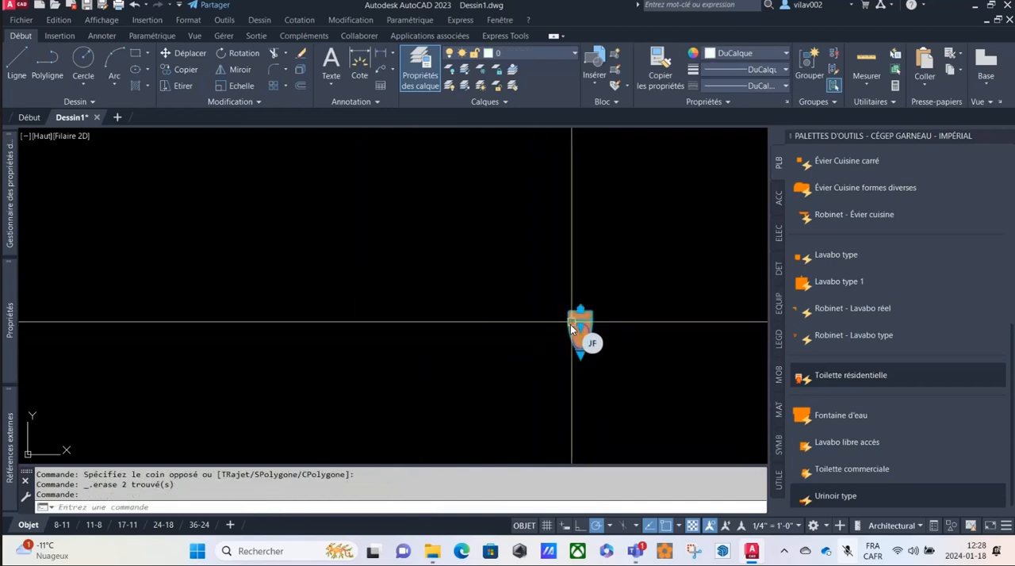
key(Delete)
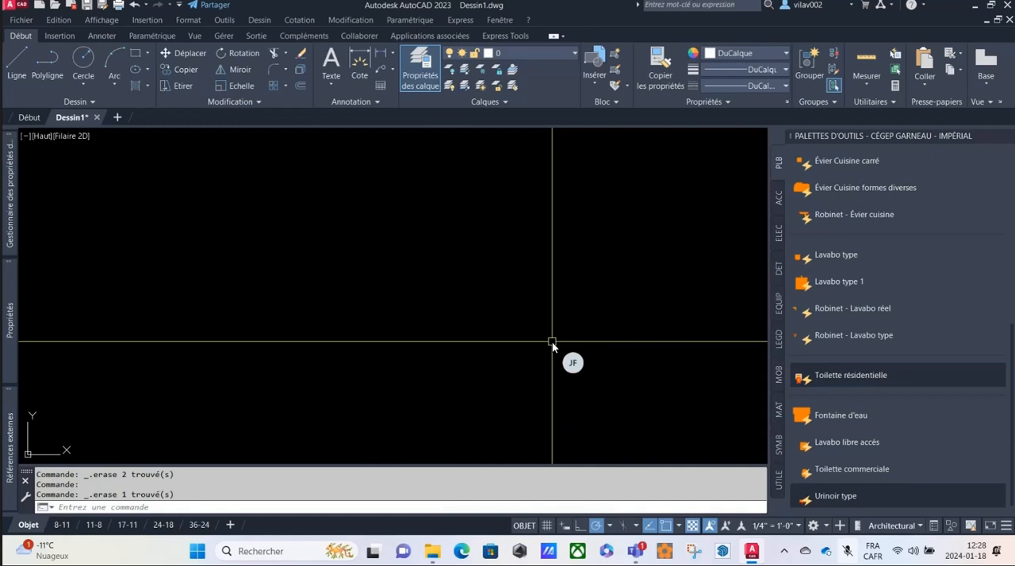
Show the ACC tool palette, try to insert the Automobiles block and look through the palette's tools.
click(778, 199)
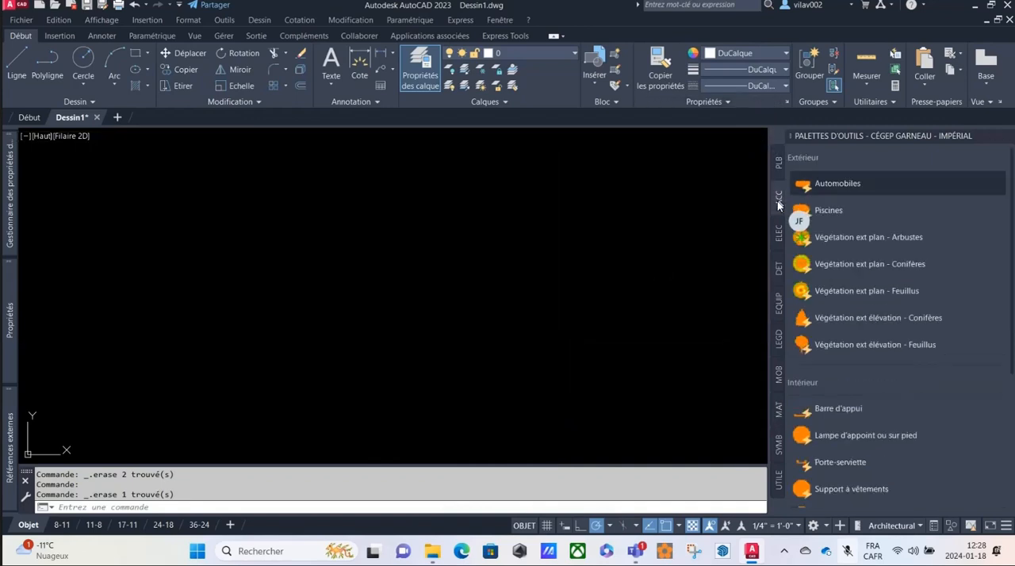
click(837, 184)
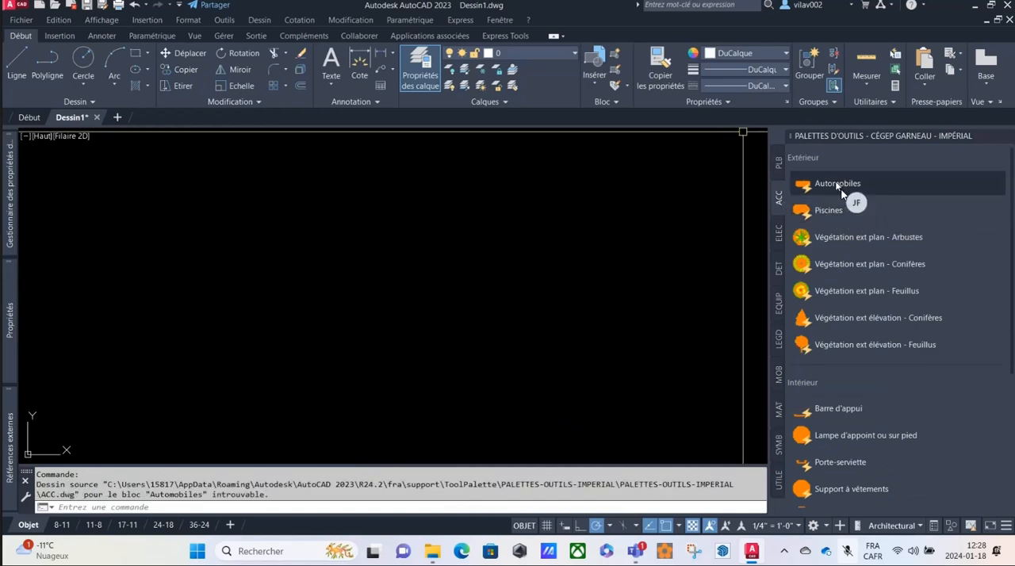
scroll(897, 319, down, 5)
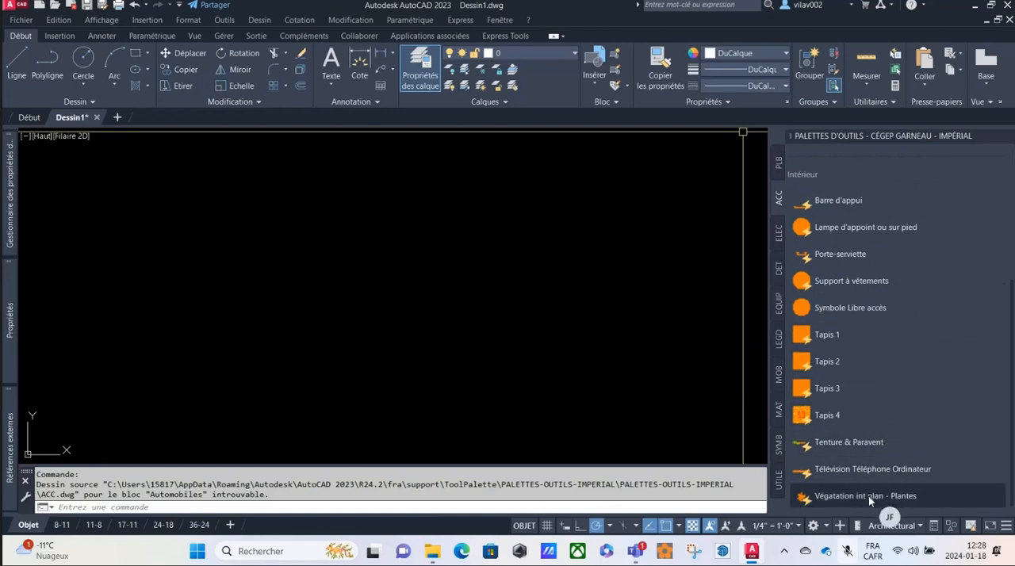
Select all the tools on the ACC palette and open their shared properties.
key(ctrl+a)
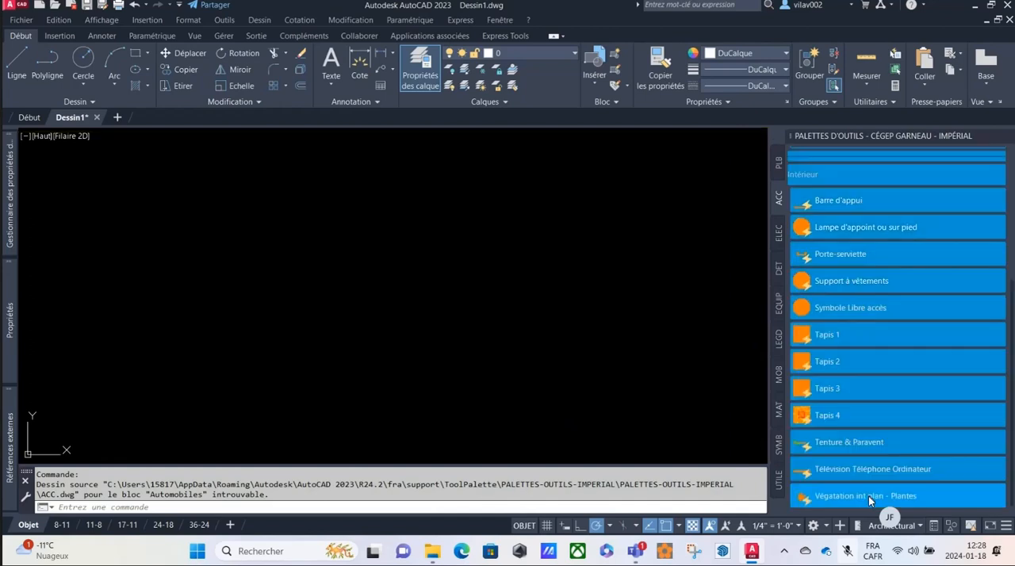
right_click(864, 495)
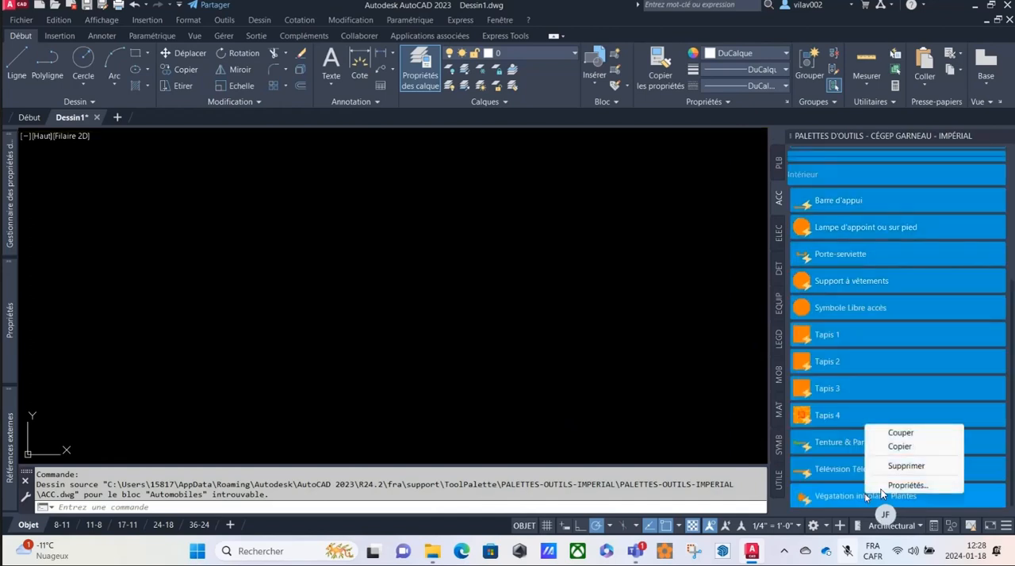
click(898, 486)
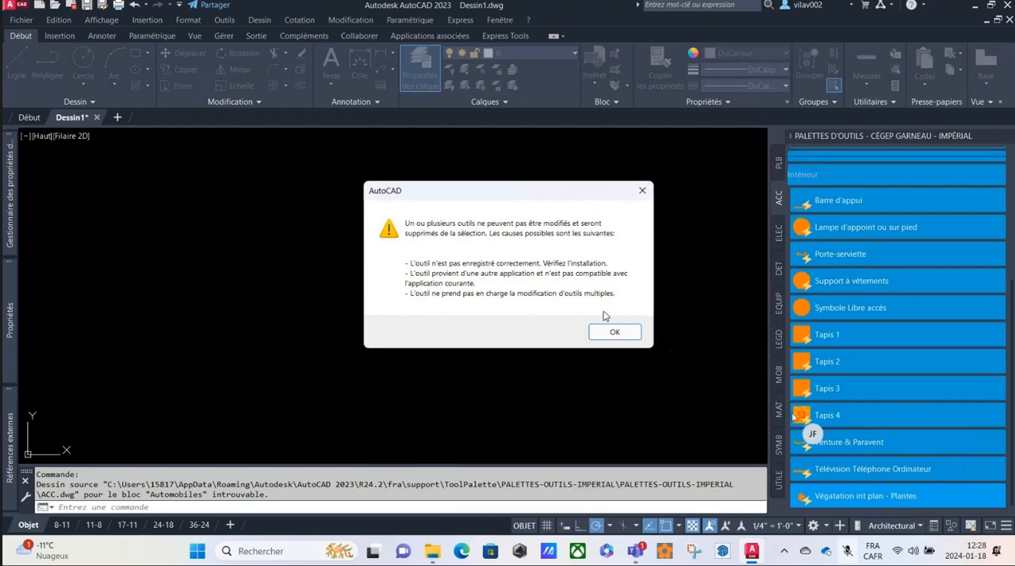
click(613, 333)
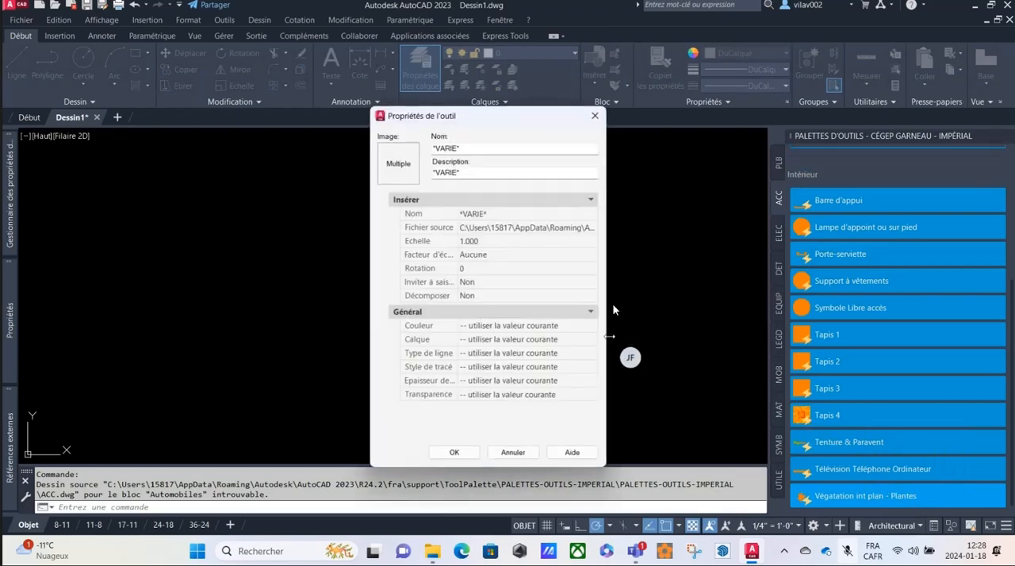
Set the selected ACC tools' source file to ACC.dwg in PALETTES-OUTILS-IMPERIAL and apply the change.
click(591, 229)
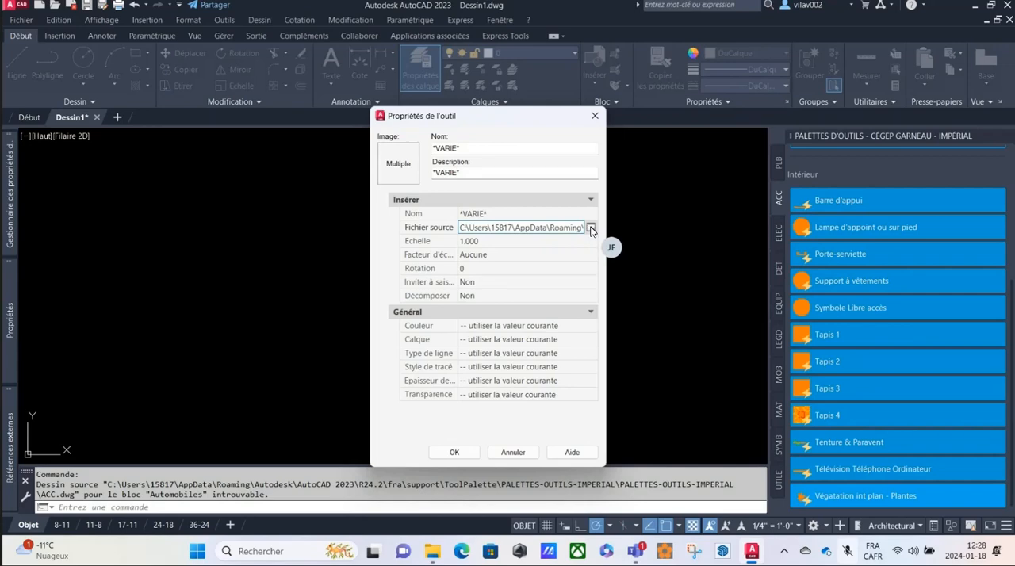
click(591, 229)
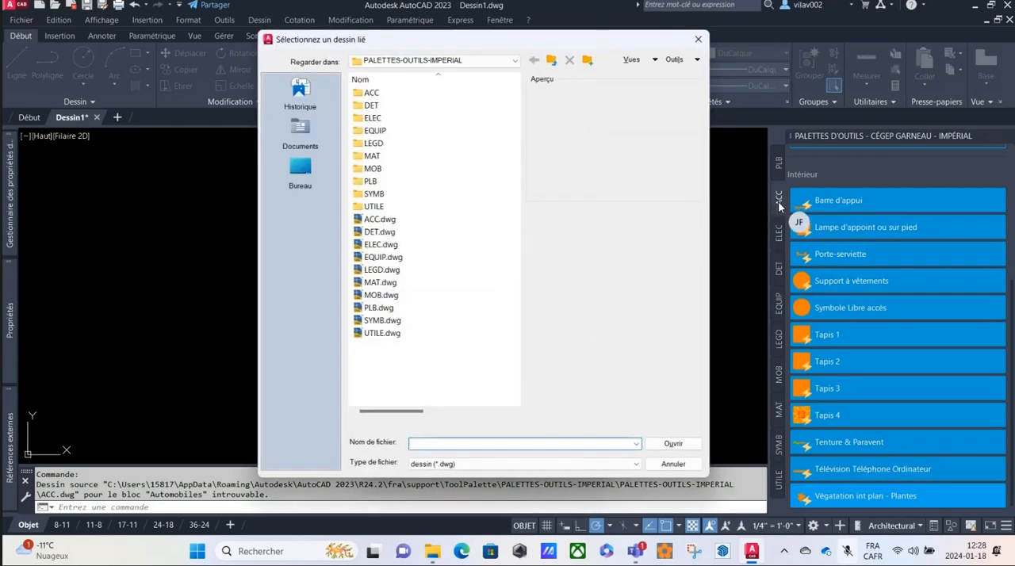
click(366, 221)
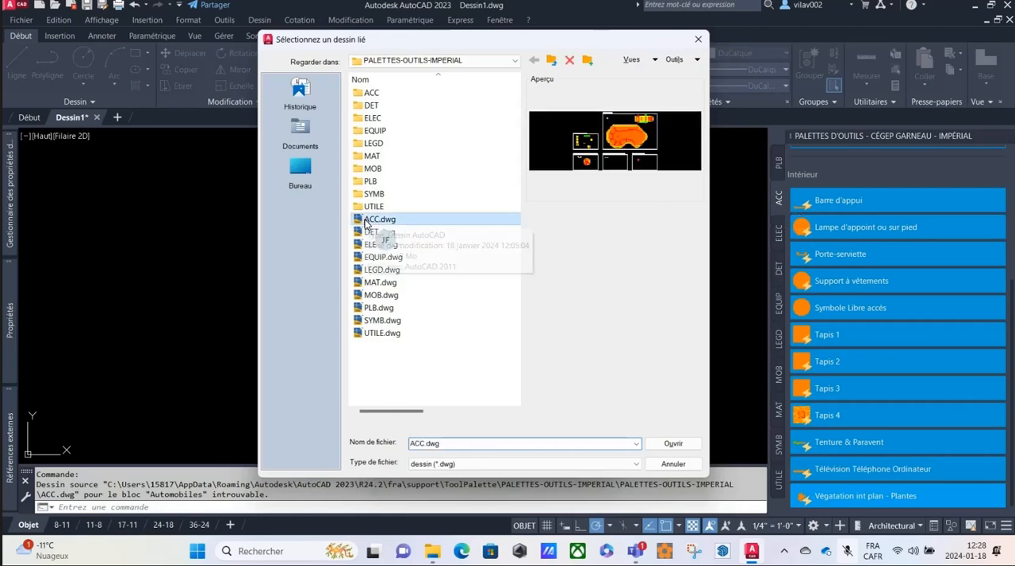
click(673, 444)
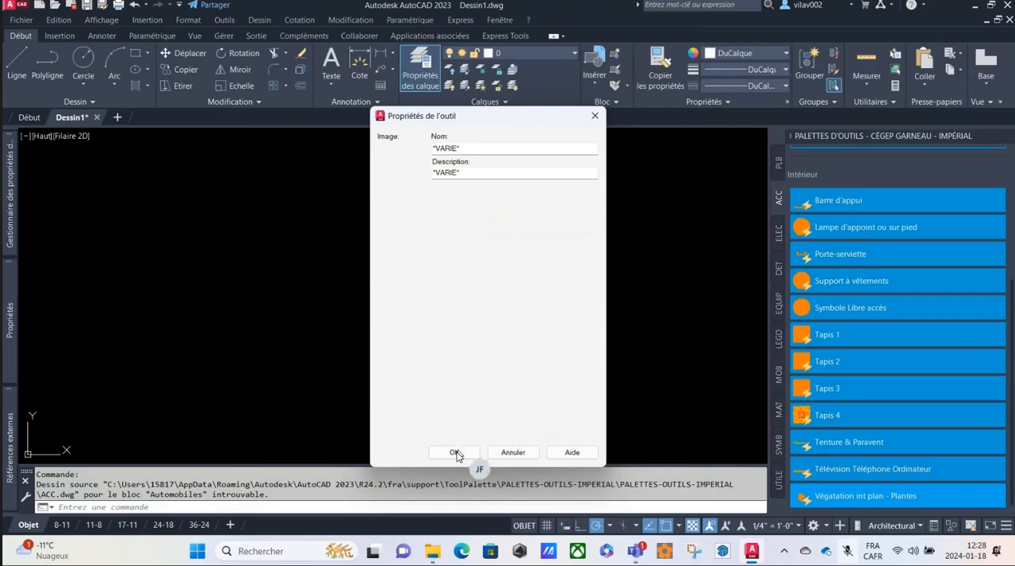
click(454, 453)
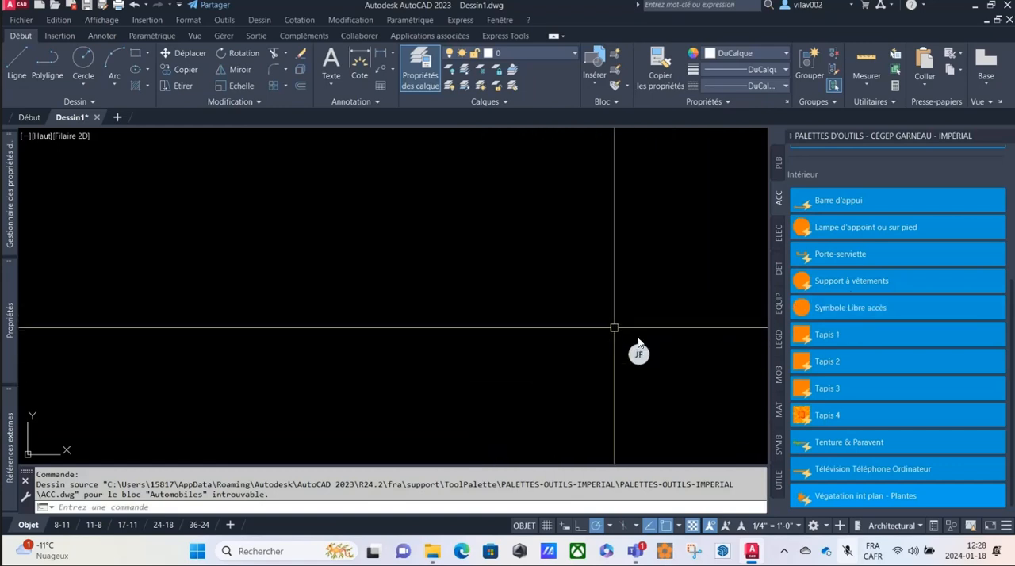
Insert the Tapis 1 block from the ACC palette and stretch it wider and taller with its grips.
click(827, 334)
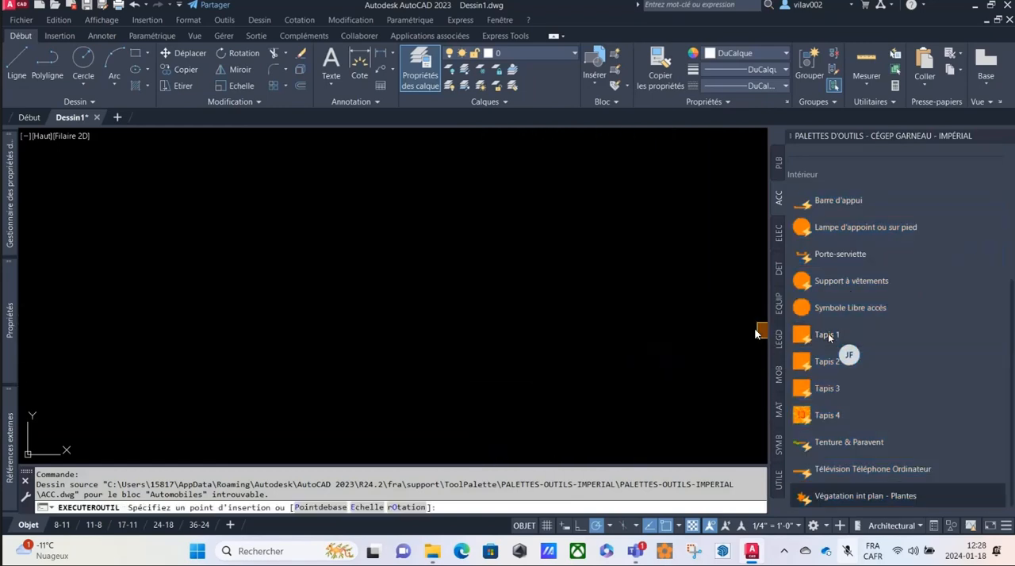
click(639, 306)
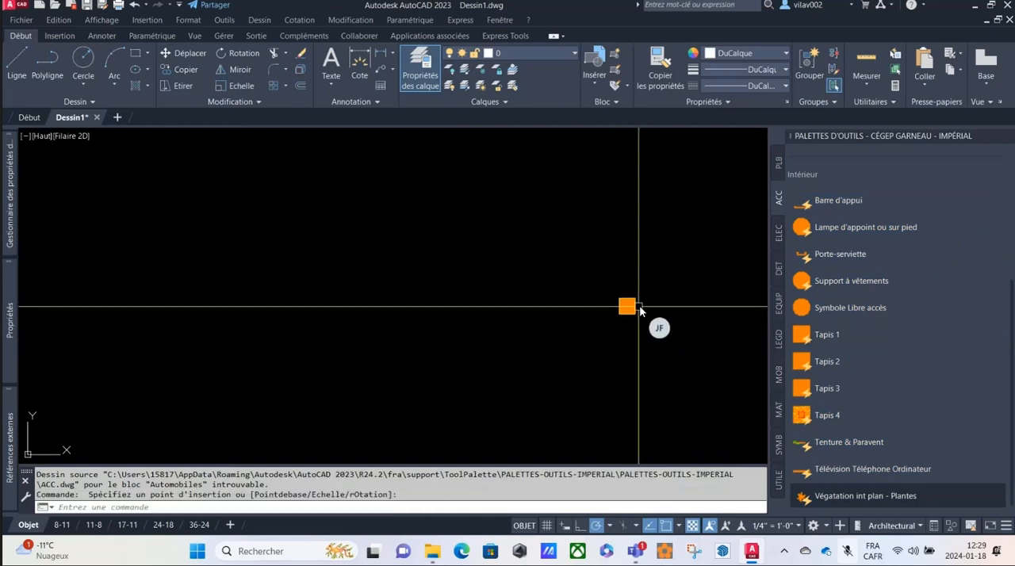
click(608, 308)
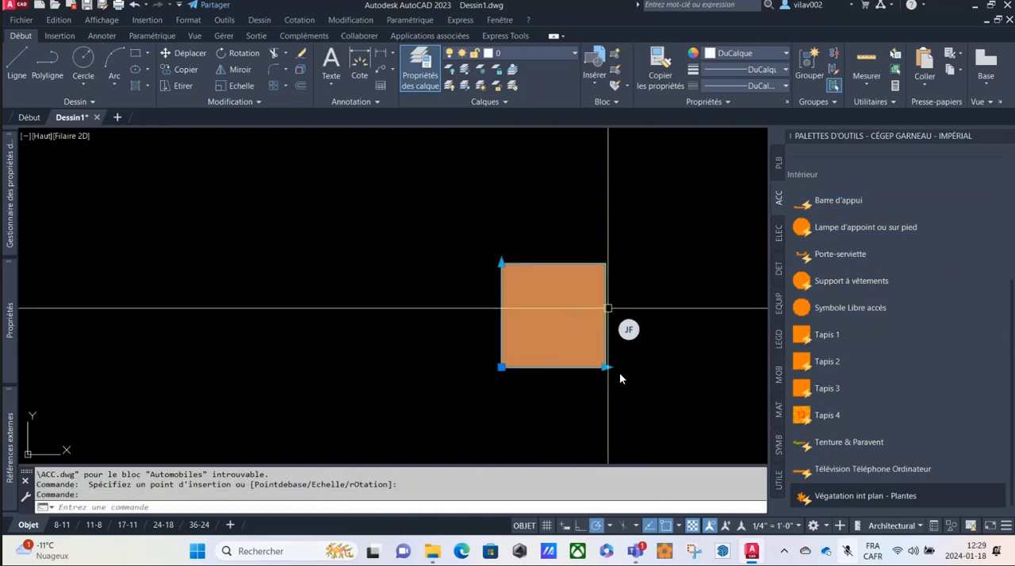
click(606, 368)
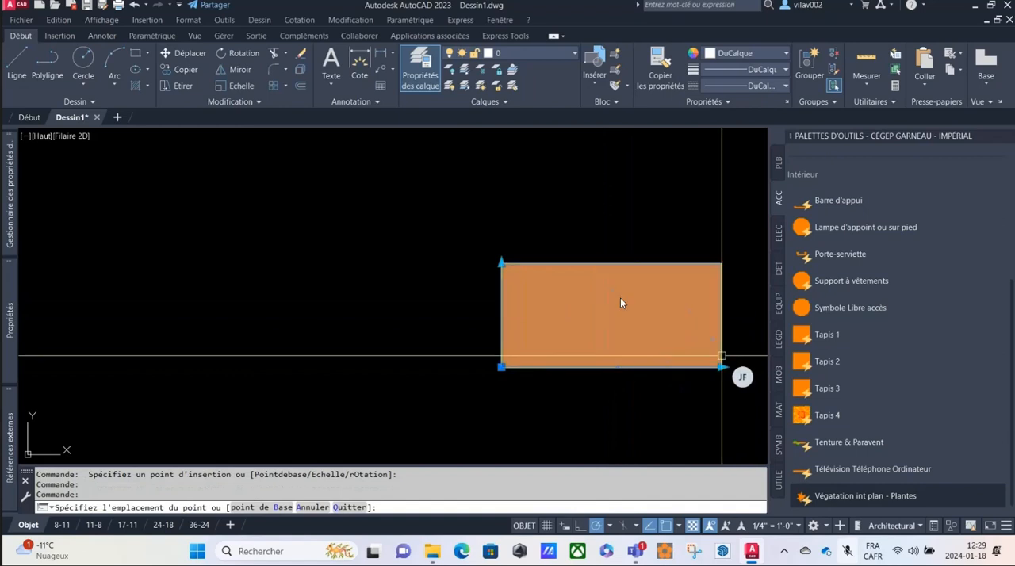
click(721, 356)
click(501, 263)
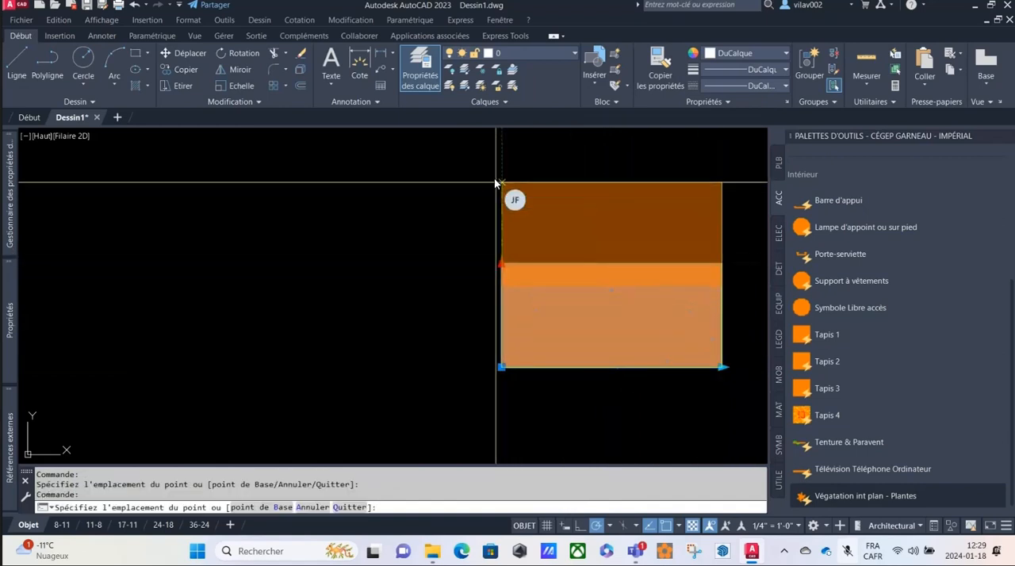
click(496, 182)
scroll(362, 272, down, 6)
key(Escape)
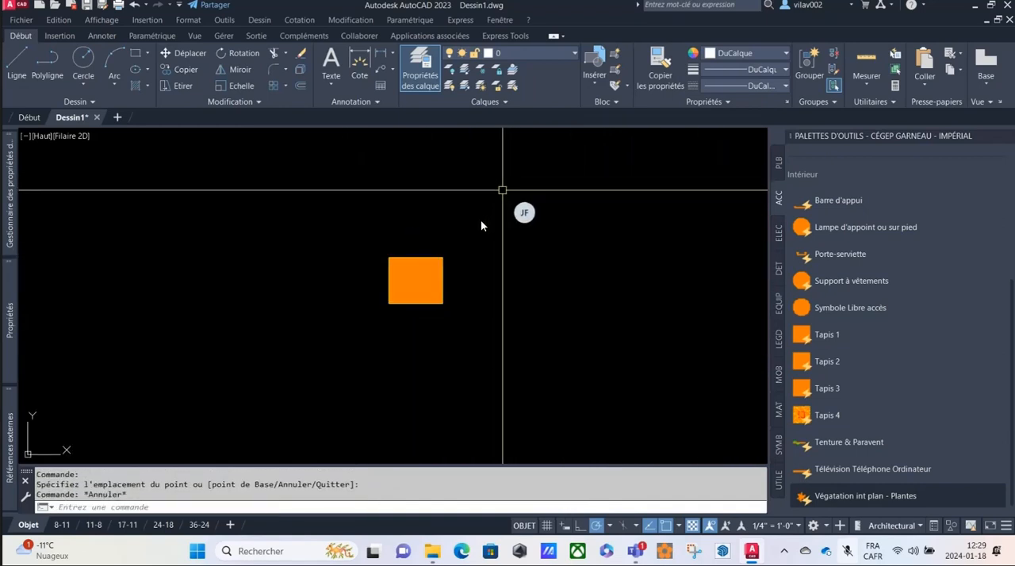
Delete the Tapis 1 test block from the drawing.
click(477, 221)
click(406, 303)
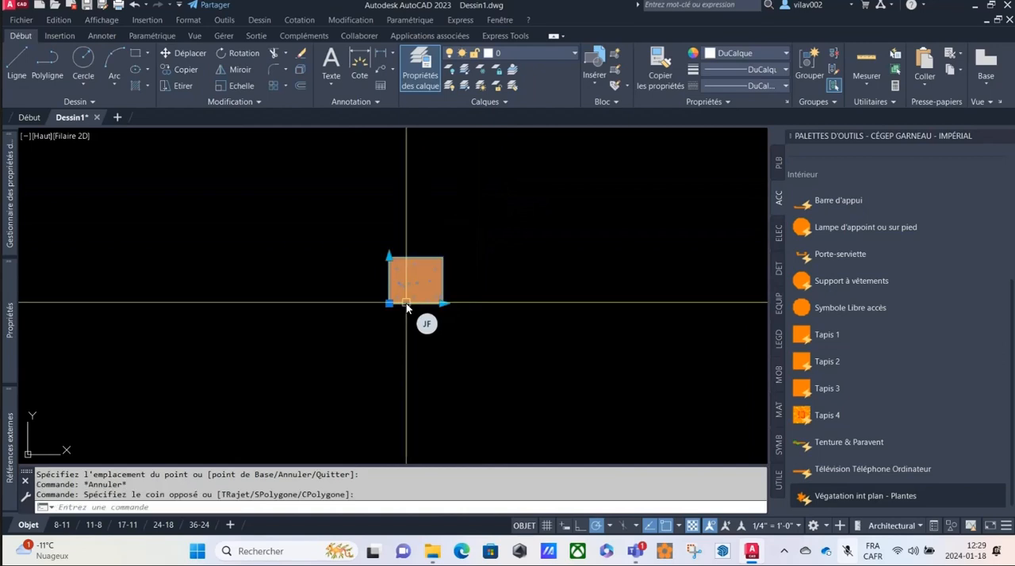
key(Delete)
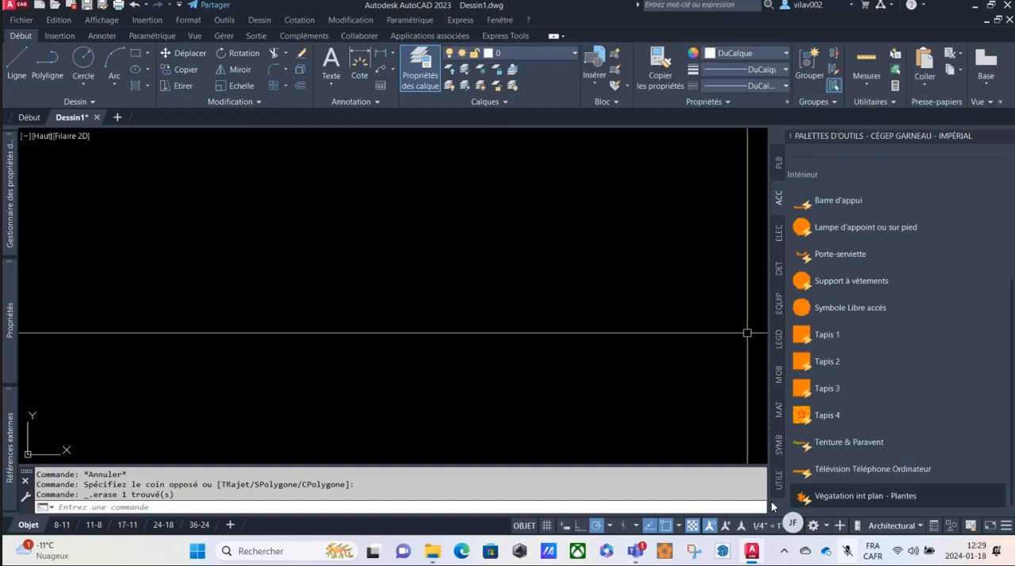
Show the ACC-M palette of the Cégep Garneau - Métrique group and try to insert the Automobiles M block.
right_click(844, 137)
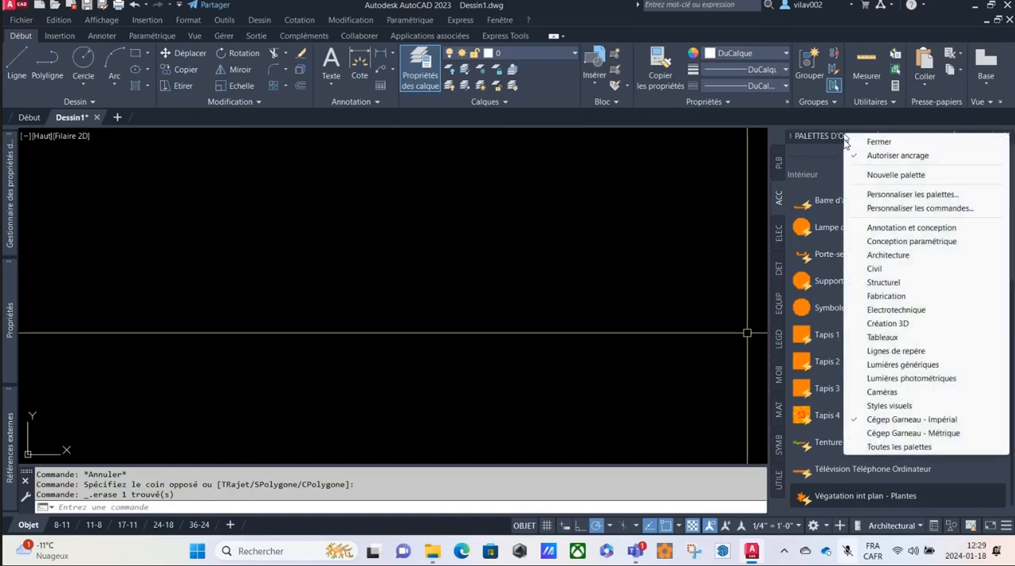
click(916, 433)
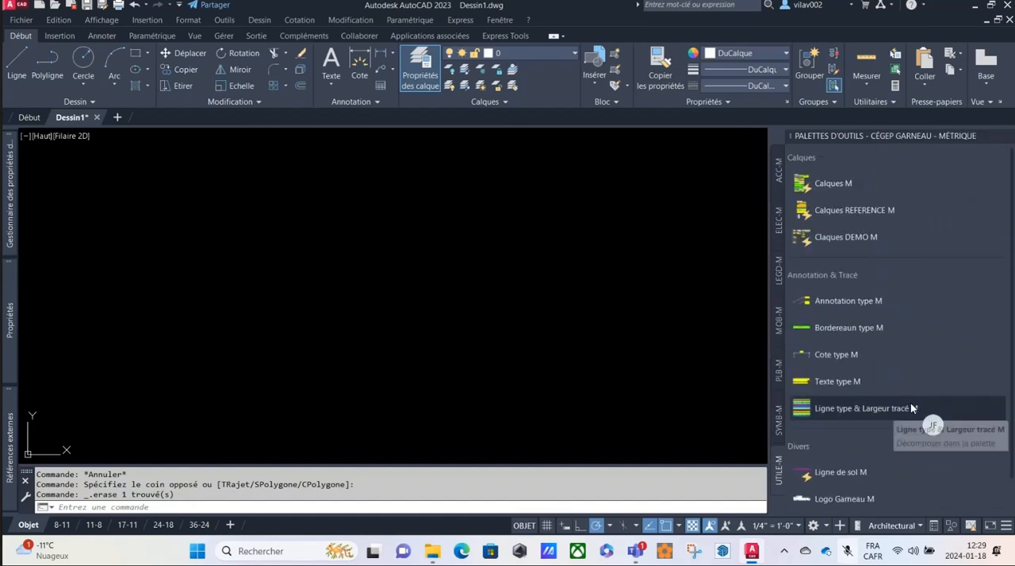
click(781, 168)
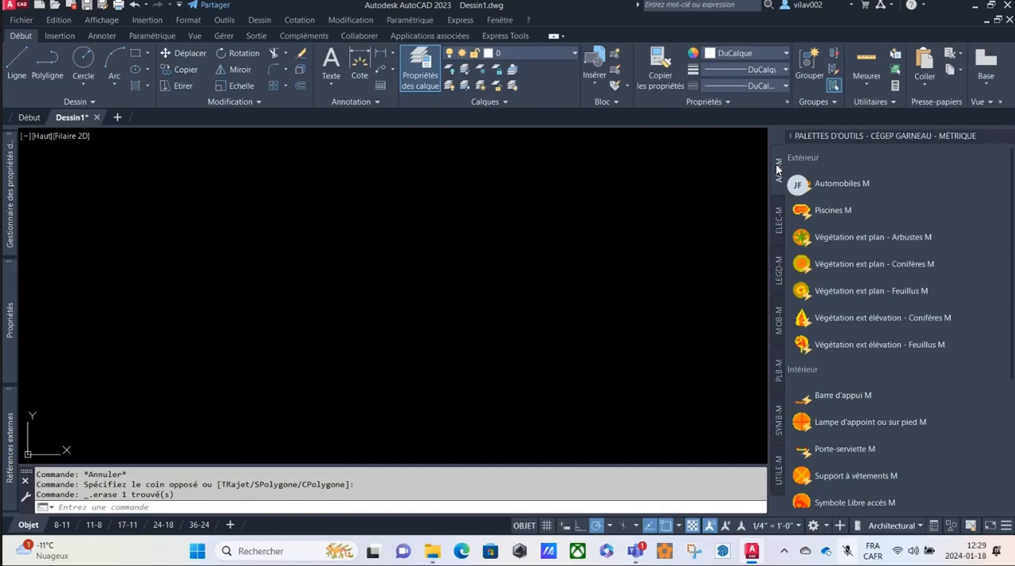
click(843, 183)
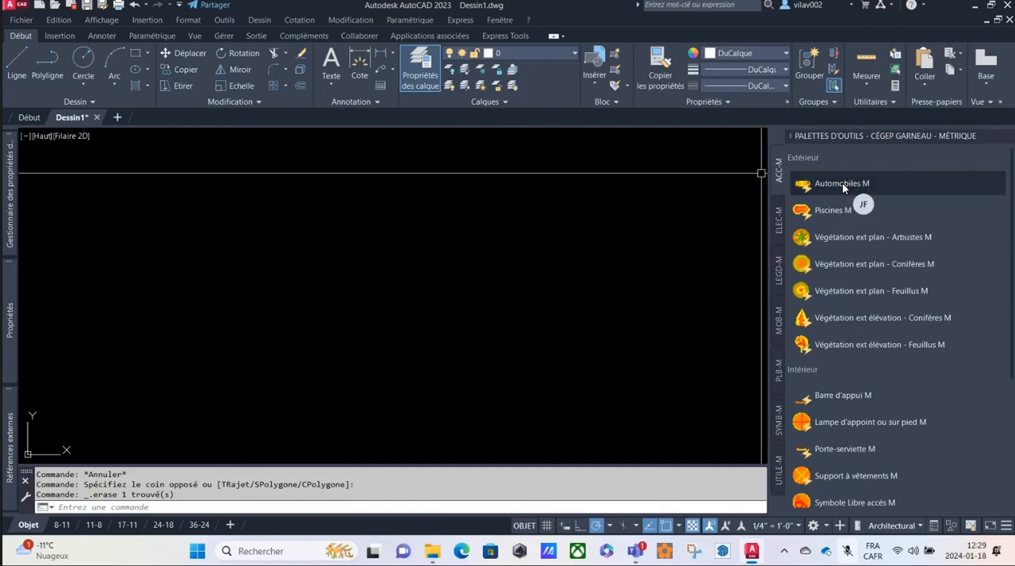
scroll(842, 183, down, 3)
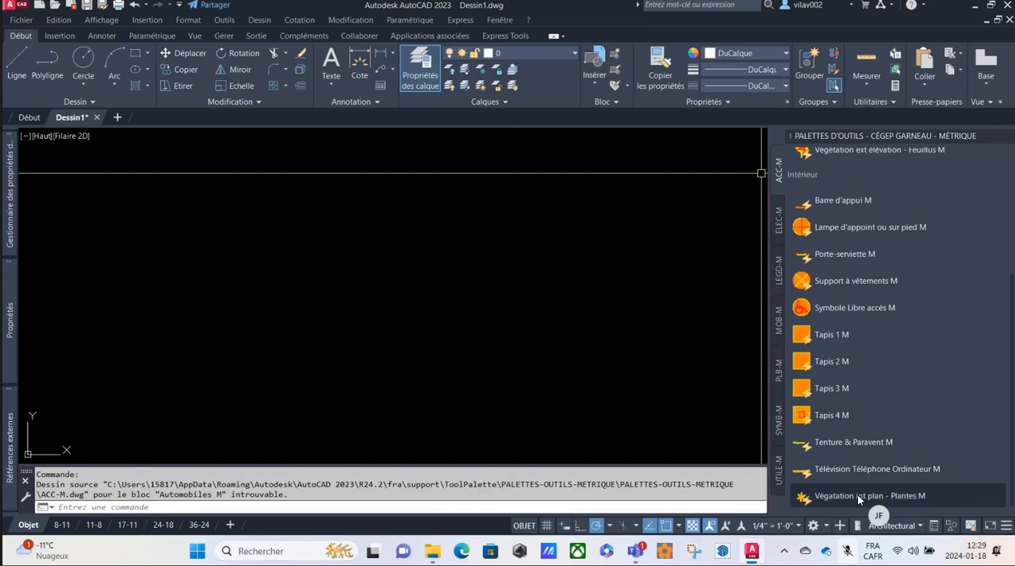
Select all the tools on the ACC-M palette and open their shared properties.
key(ctrl+a)
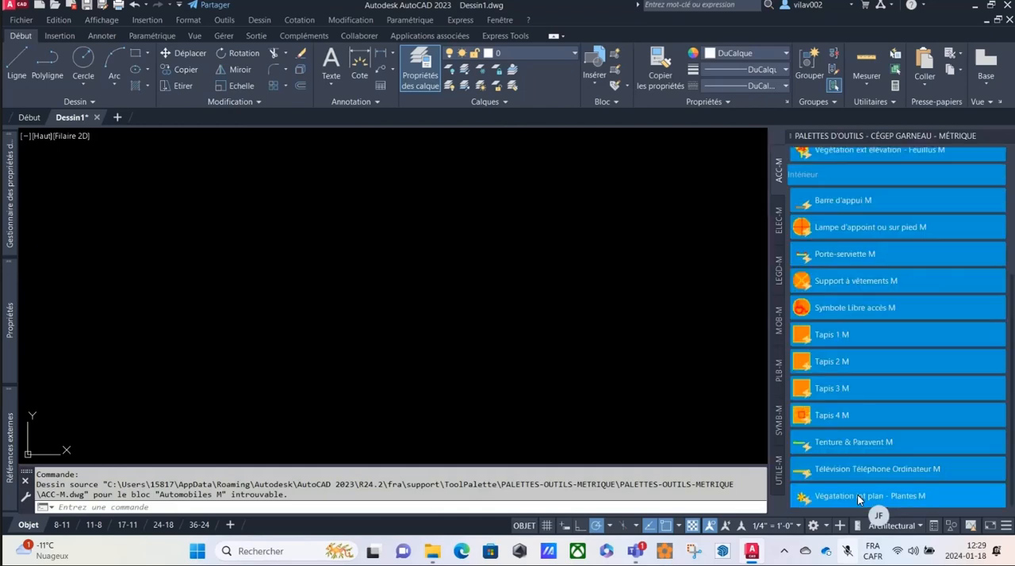
right_click(857, 495)
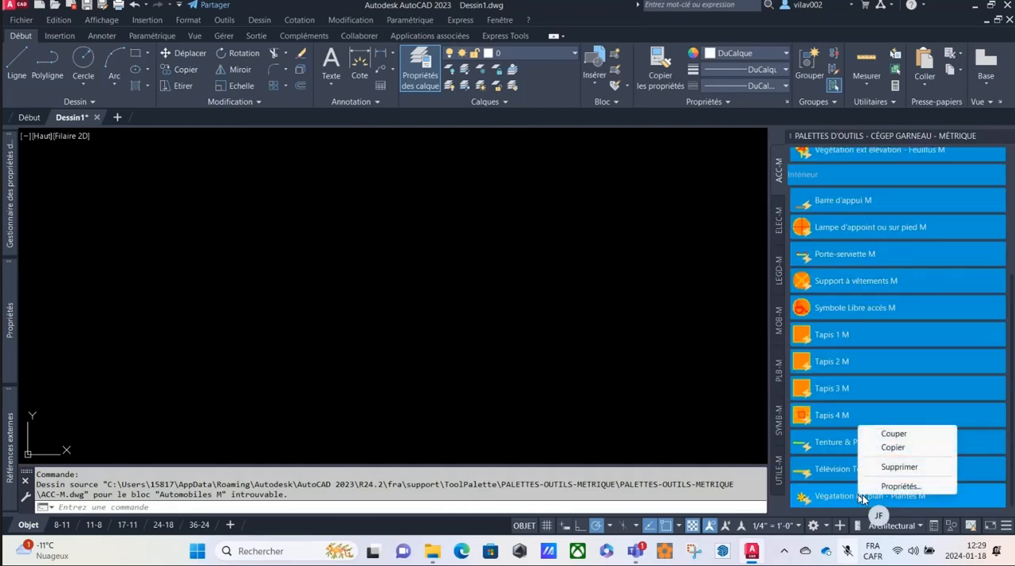
click(890, 487)
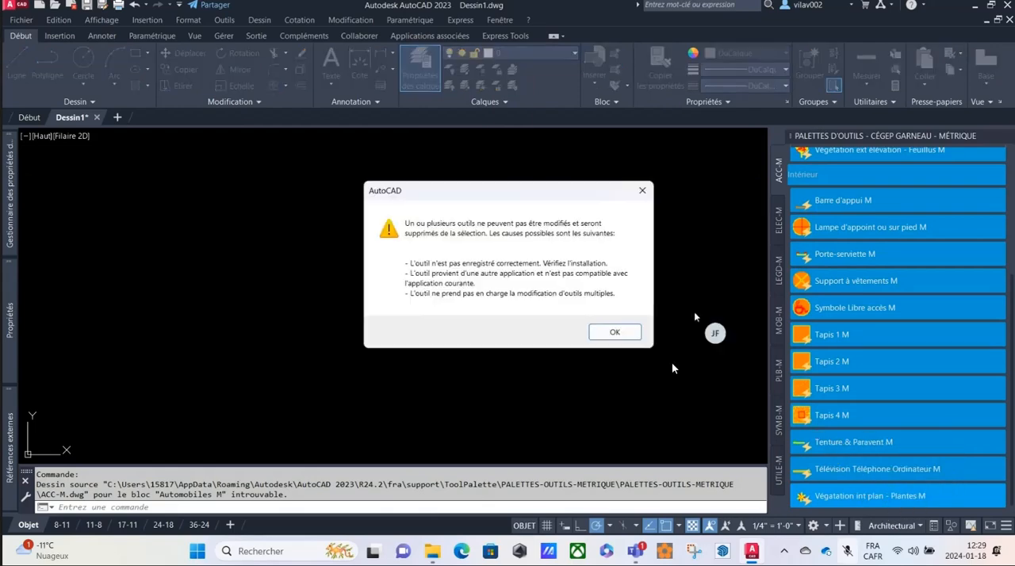
click(618, 329)
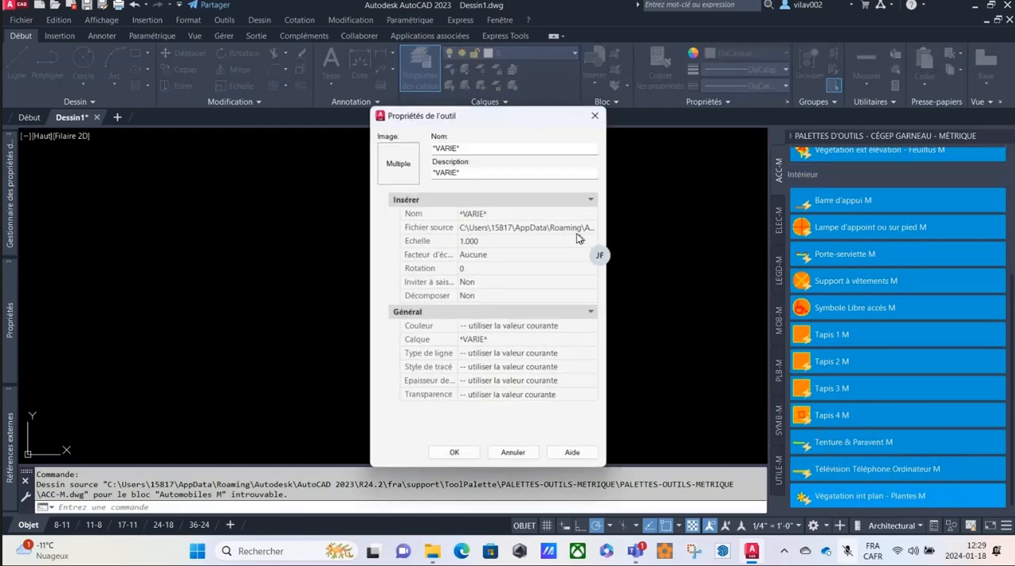
Set the selected ACC-M tools' source file to ACC-M.dwg in PALETTES-OUTILS-METRIQUE and apply the change.
click(579, 230)
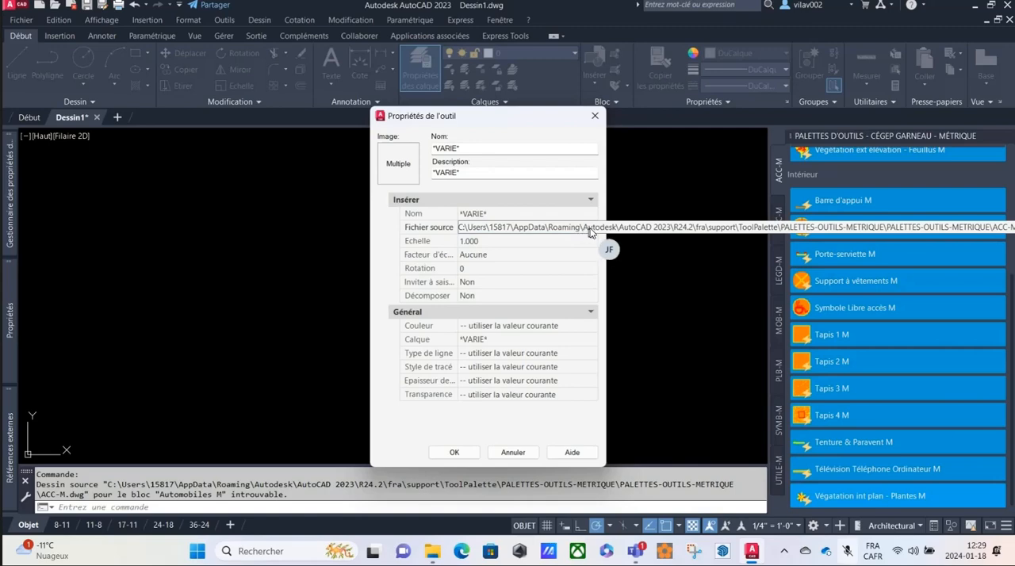
click(591, 228)
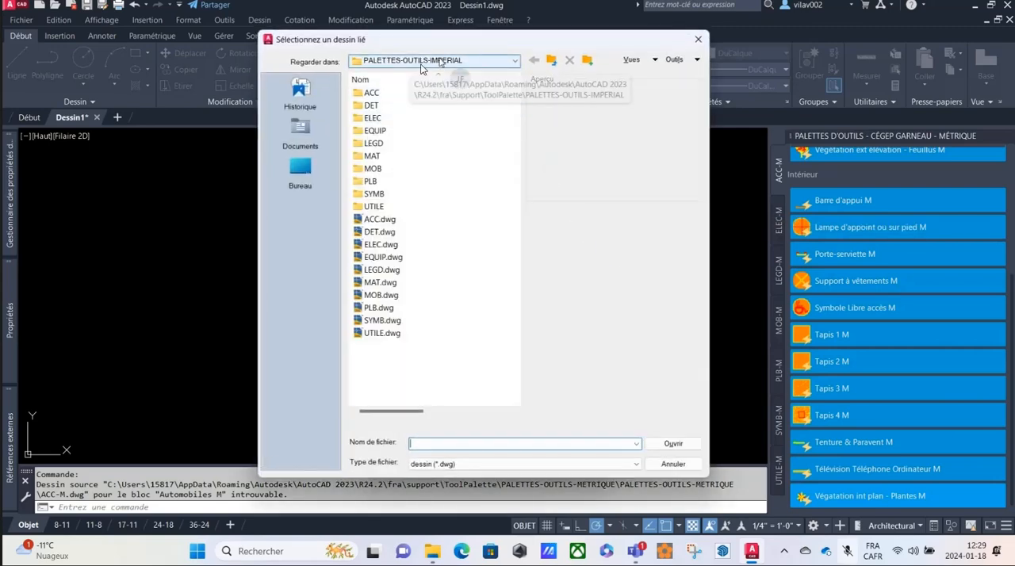
click(513, 63)
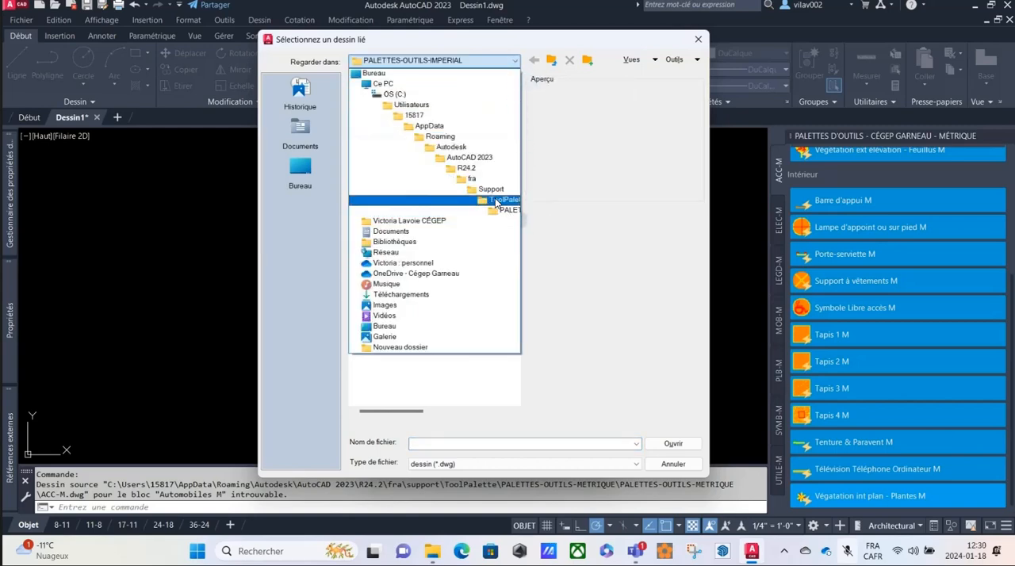
click(496, 202)
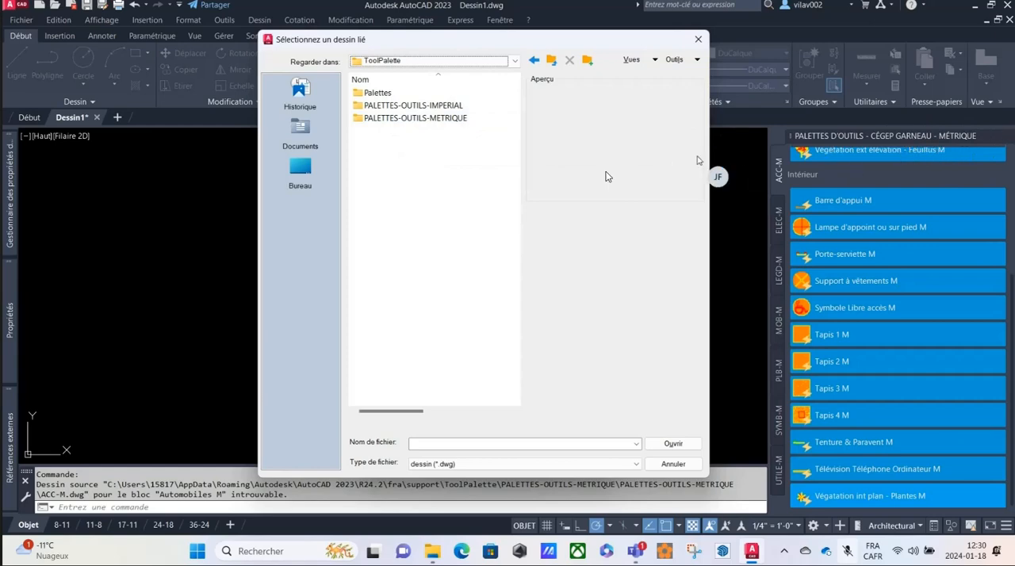
double_click(396, 120)
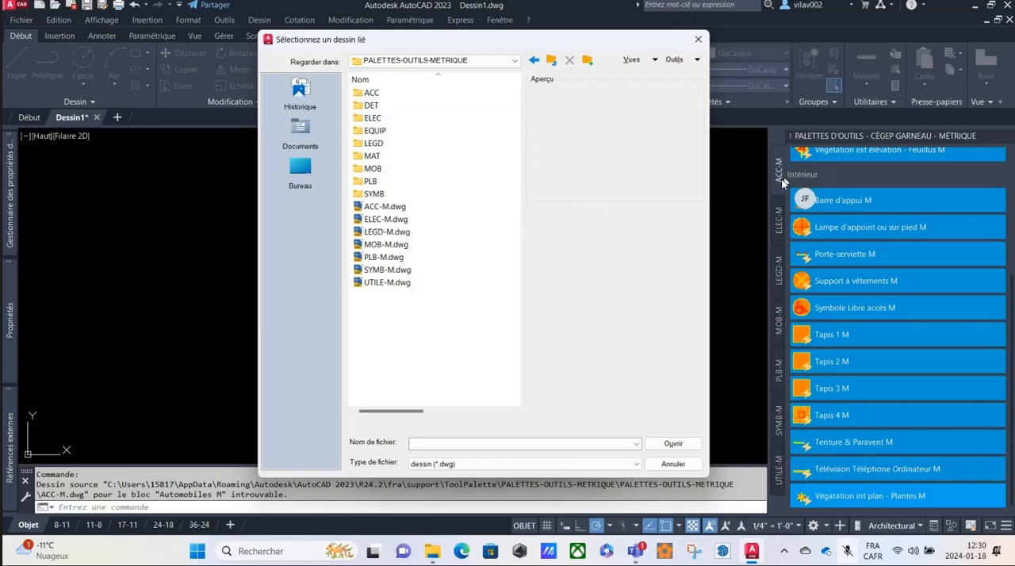
click(369, 208)
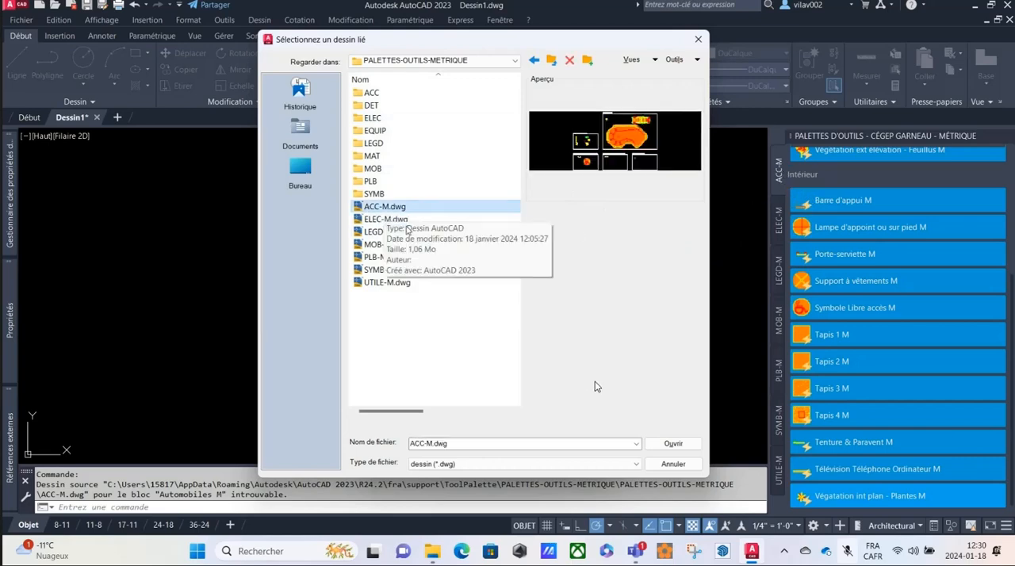
click(674, 444)
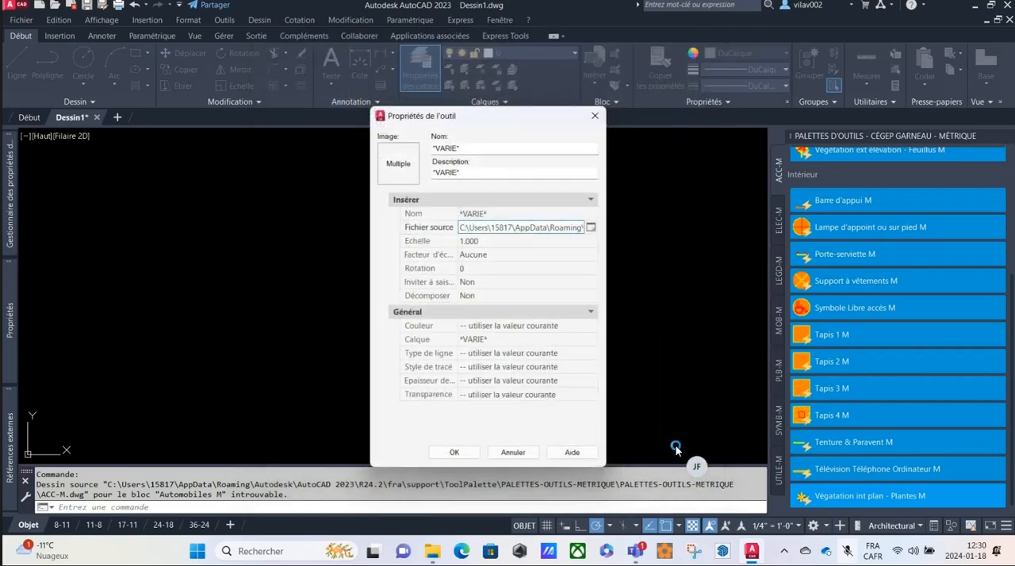
click(455, 451)
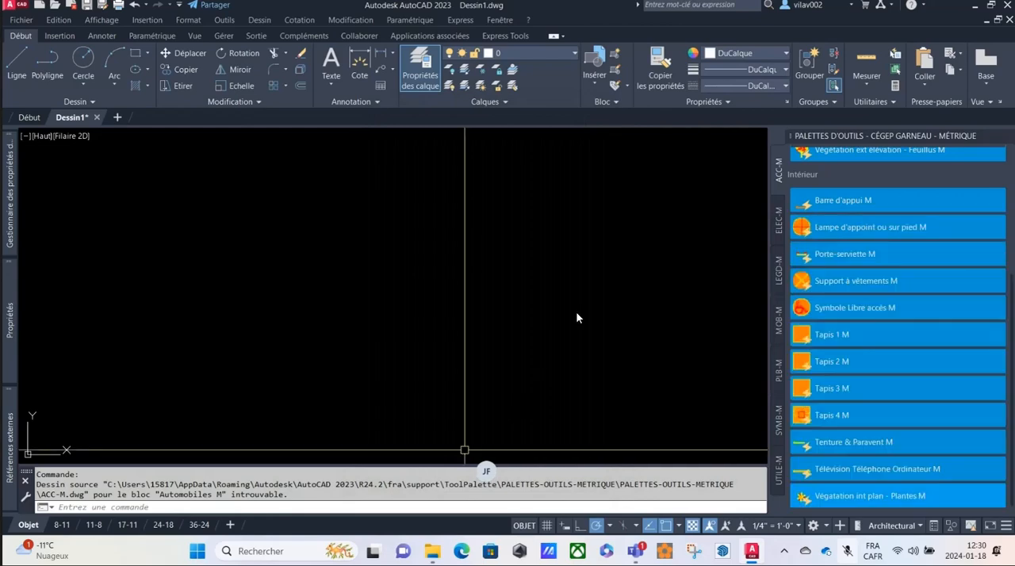
Test the relinked palette by inserting the Symbole Libre accès M block, and delete it from the drawing.
click(834, 309)
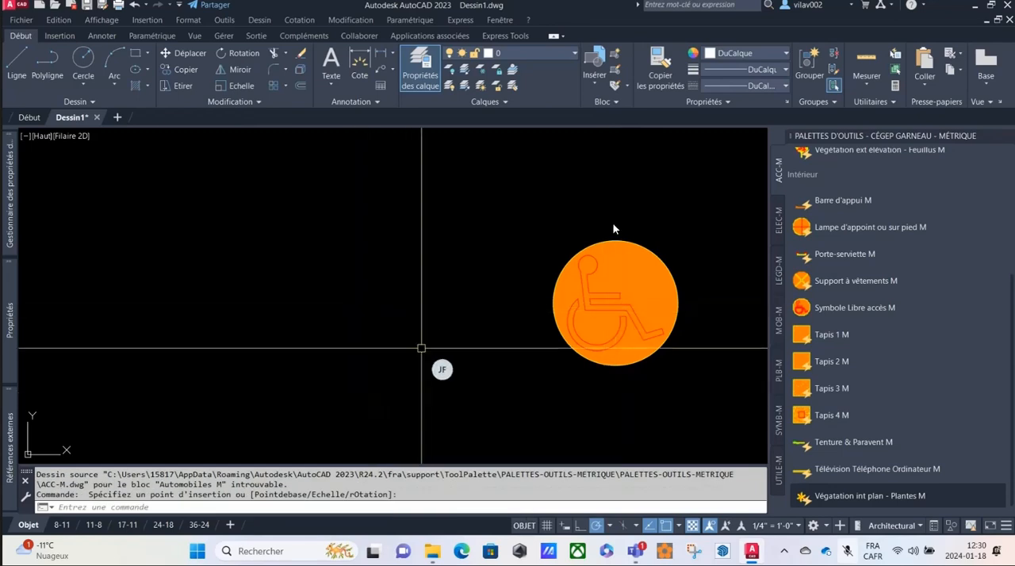
click(635, 226)
click(599, 271)
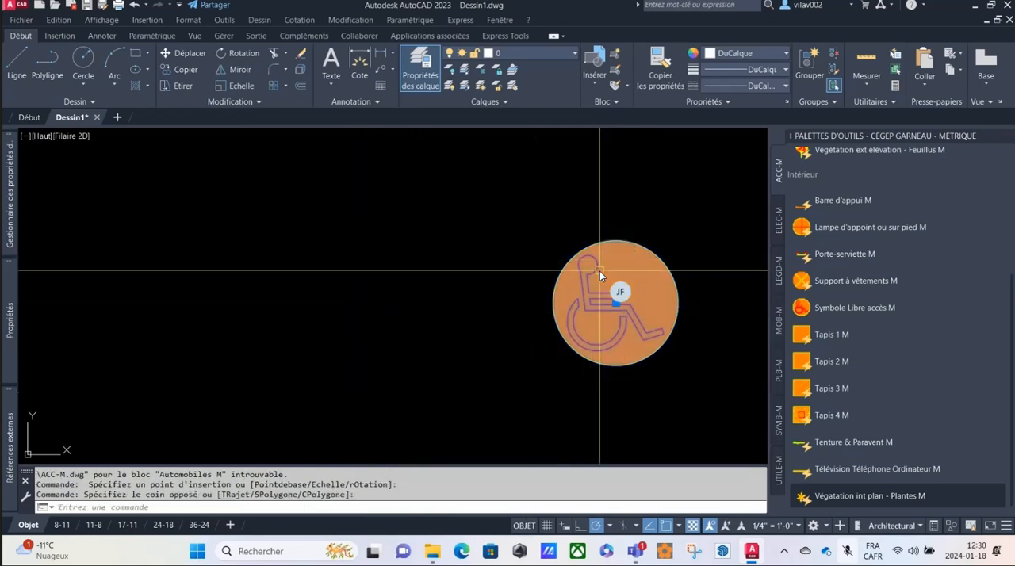
key(Delete)
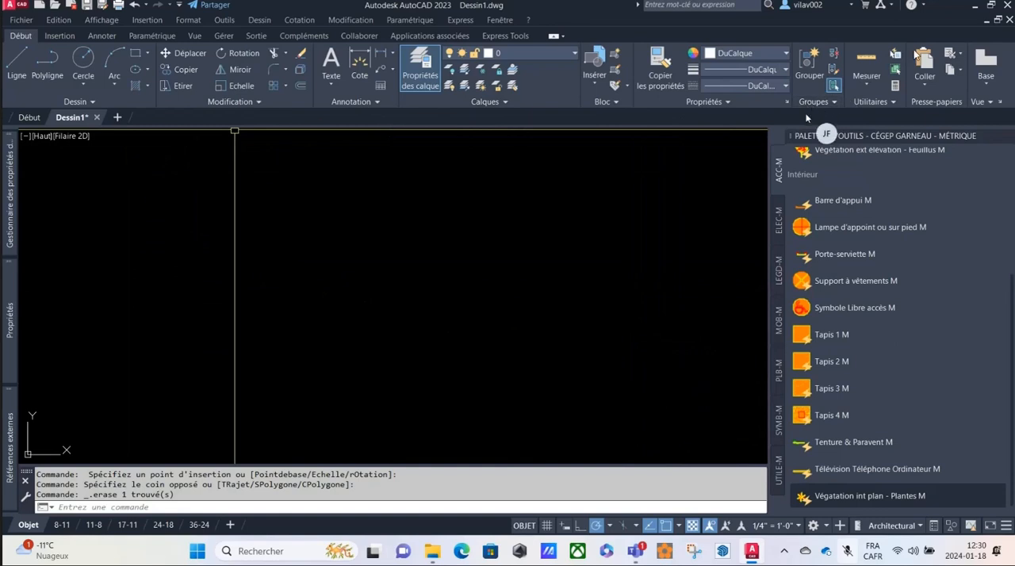
Exit the program without saving the changes to Dessin1.dwg and minimize the video call window.
click(1007, 6)
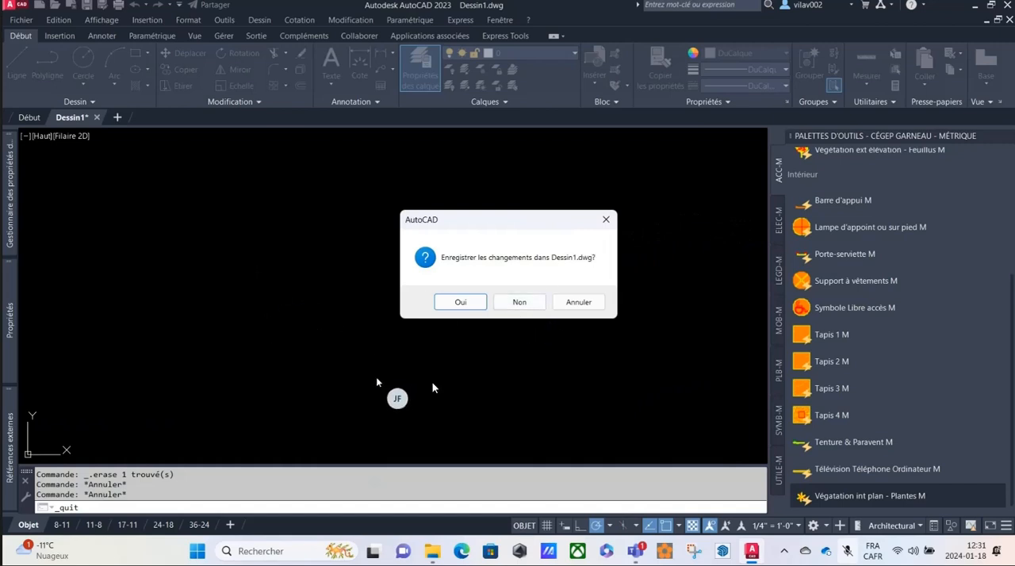
click(521, 302)
click(527, 302)
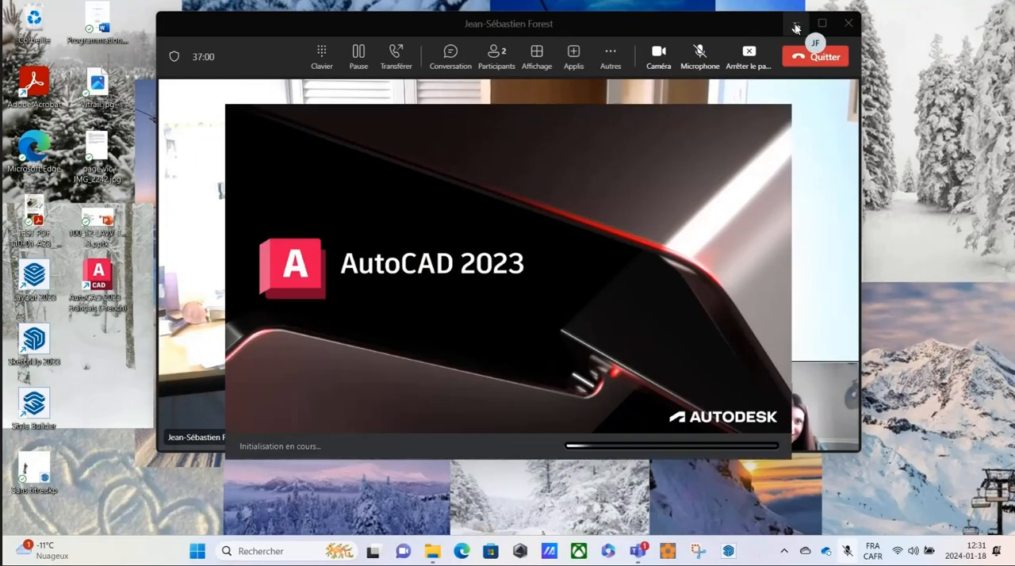
click(796, 23)
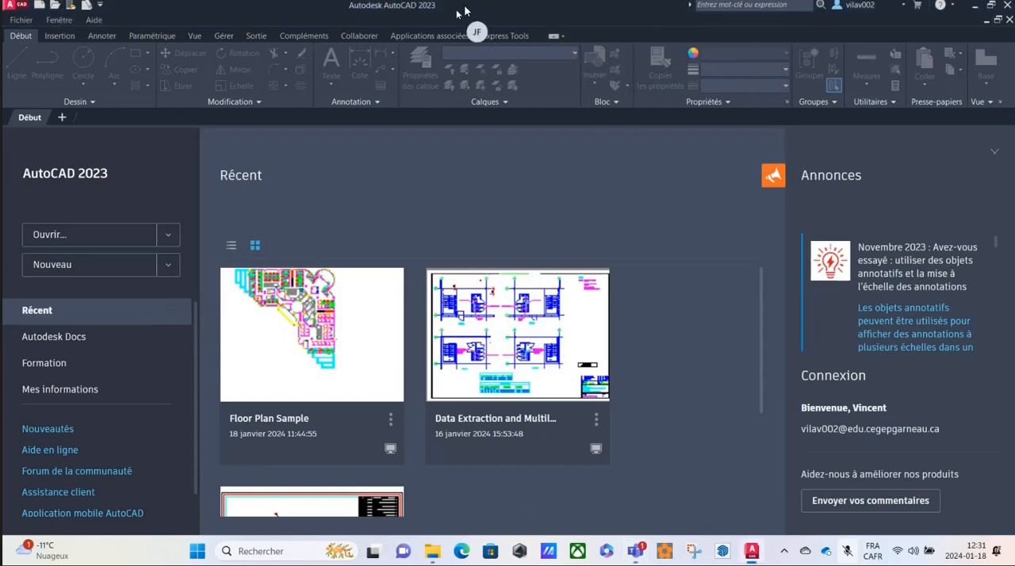
Start a new drawing in AutoCAD 2023 from the Cegep Garneau - Imperial_H24.dwt template and maximize the application window.
drag(469, 10, 702, 29)
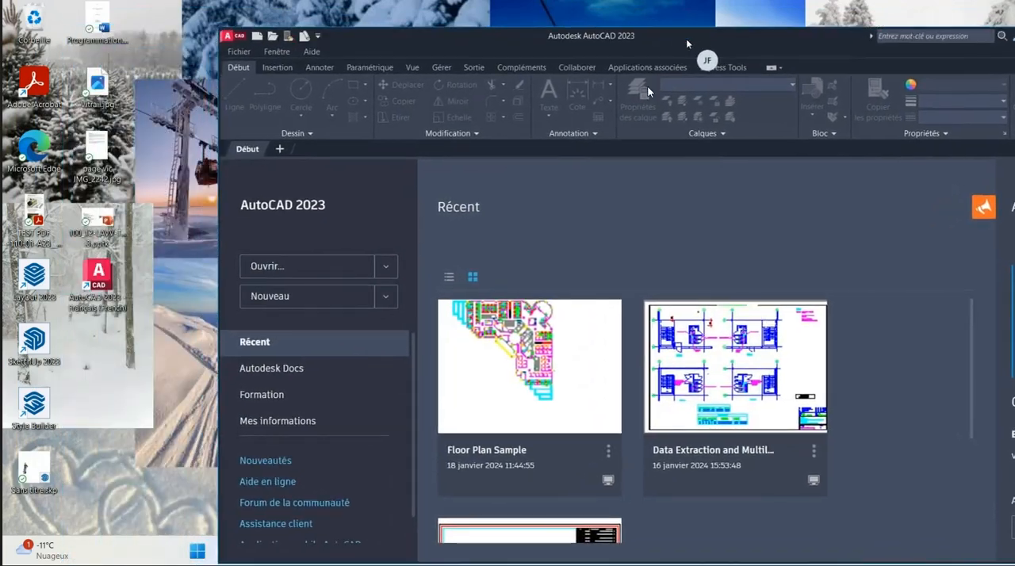
click(390, 297)
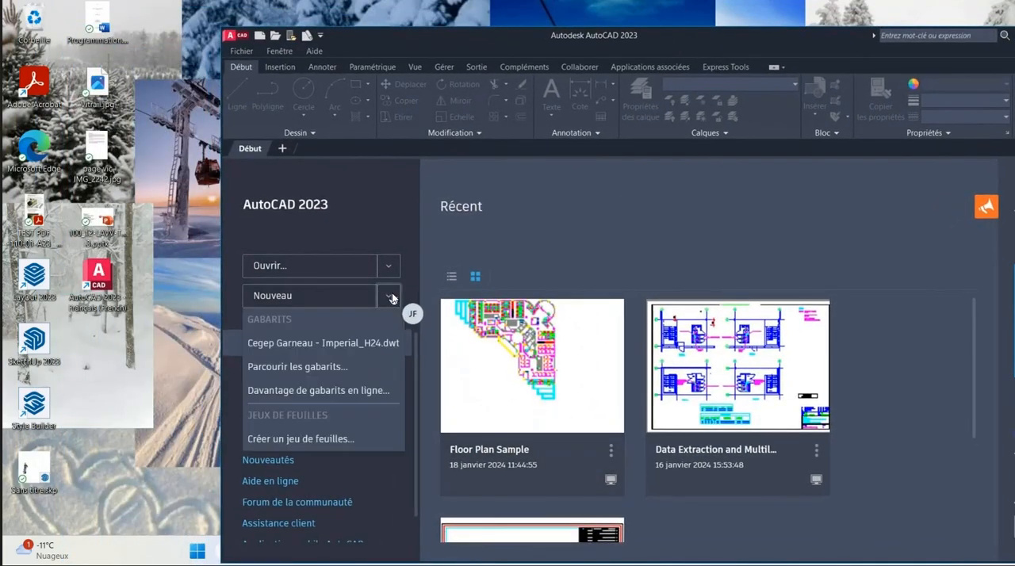
click(333, 342)
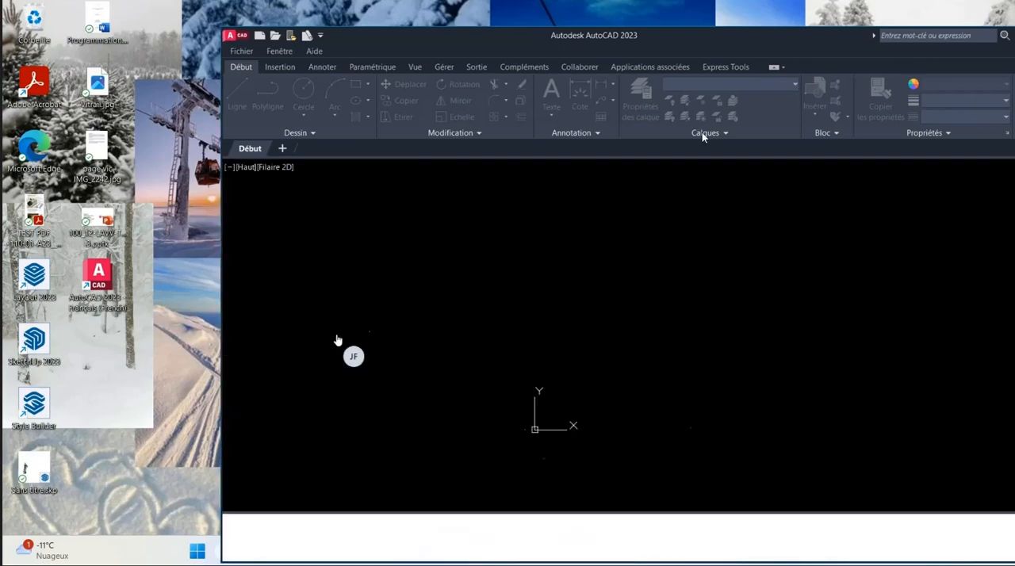
drag(713, 37, 386, 29)
click(860, 29)
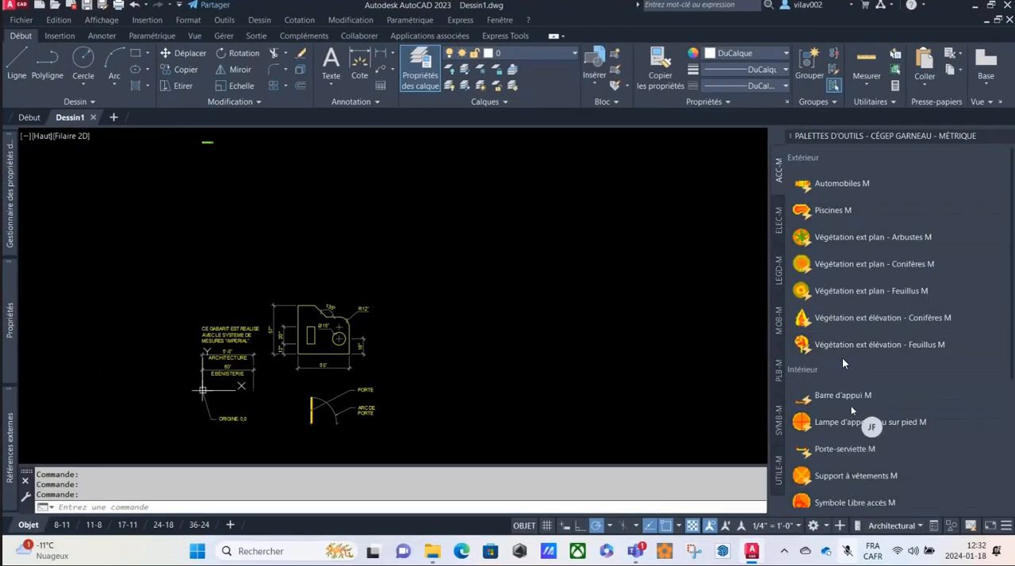
Insert the Végétation ext plan - Conifères M block beside the template's sample geometry, compare their sizes, and display the drawing's properties.
click(831, 263)
scroll(546, 285, up, 6)
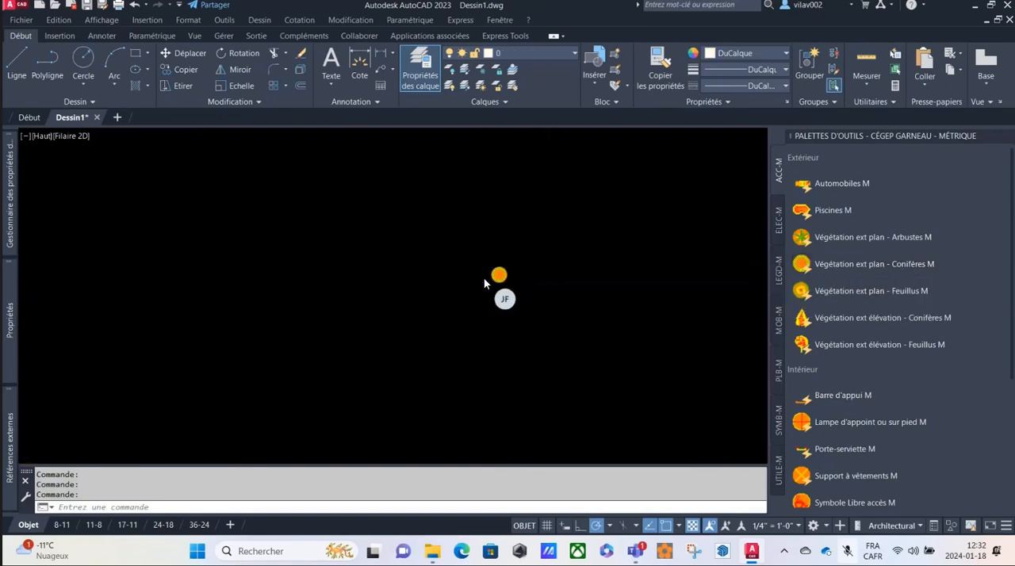
scroll(499, 282, down, 5)
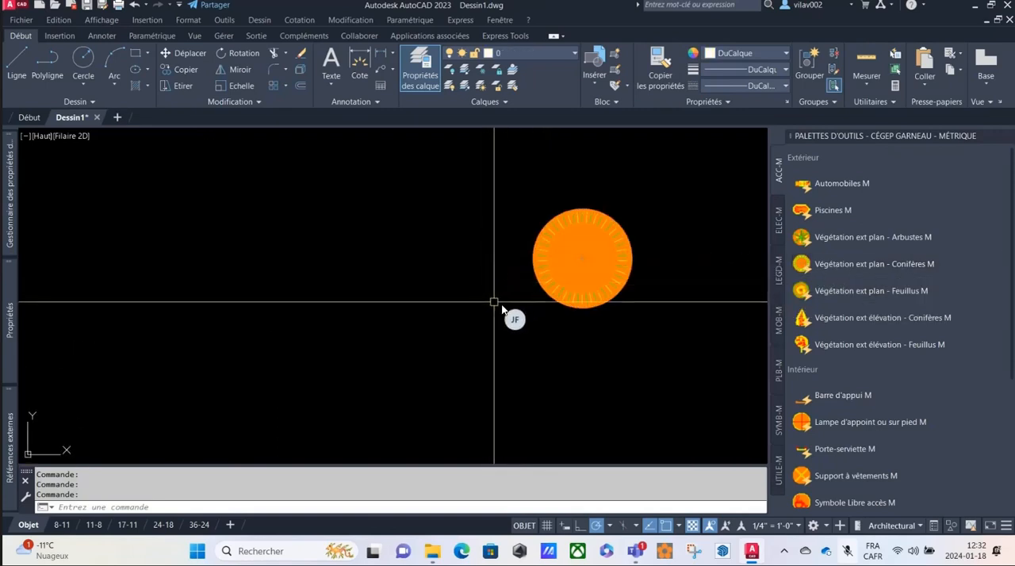
scroll(625, 269, down, 5)
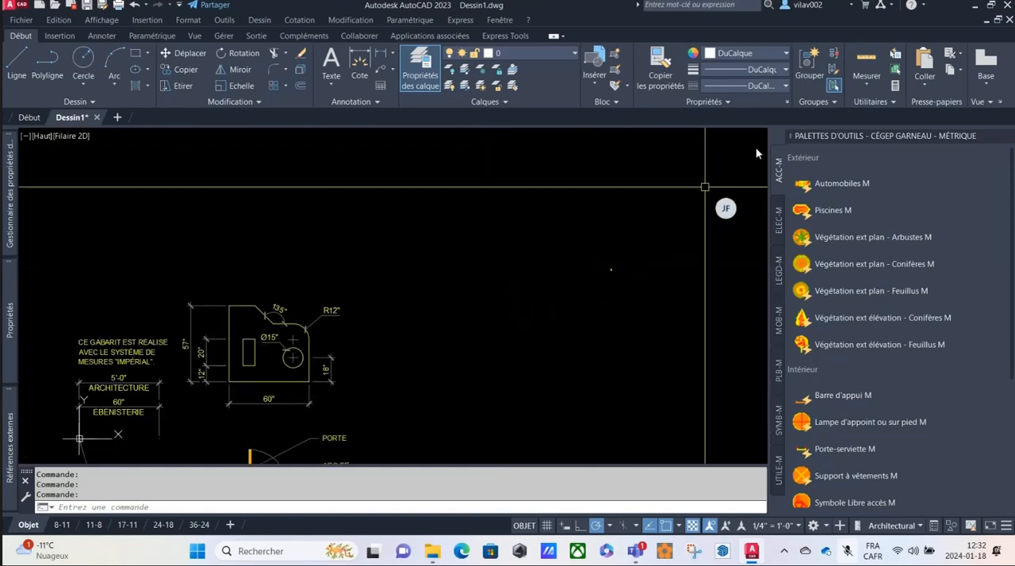
mouse_move(752, 551)
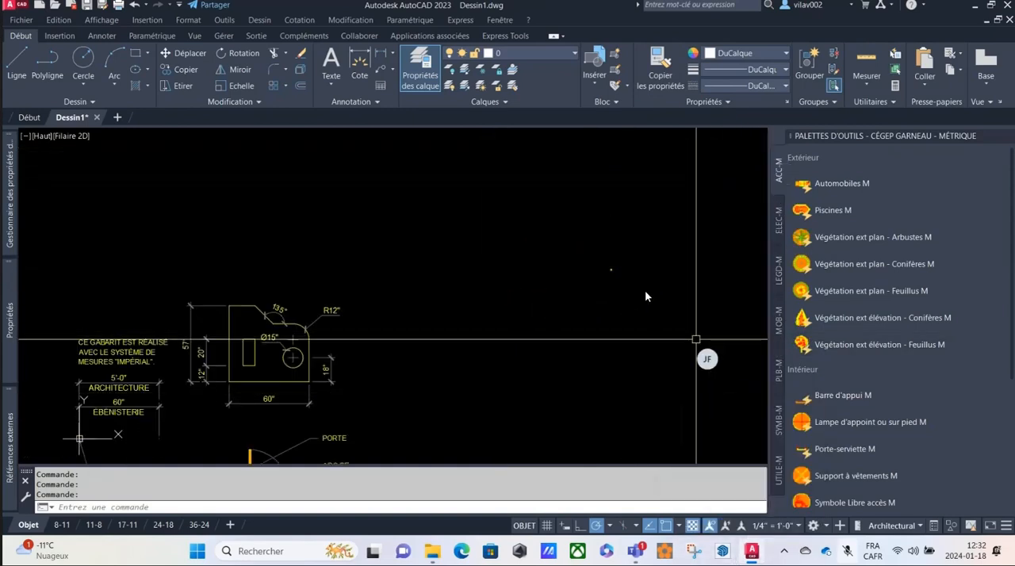
scroll(647, 292, down, 6)
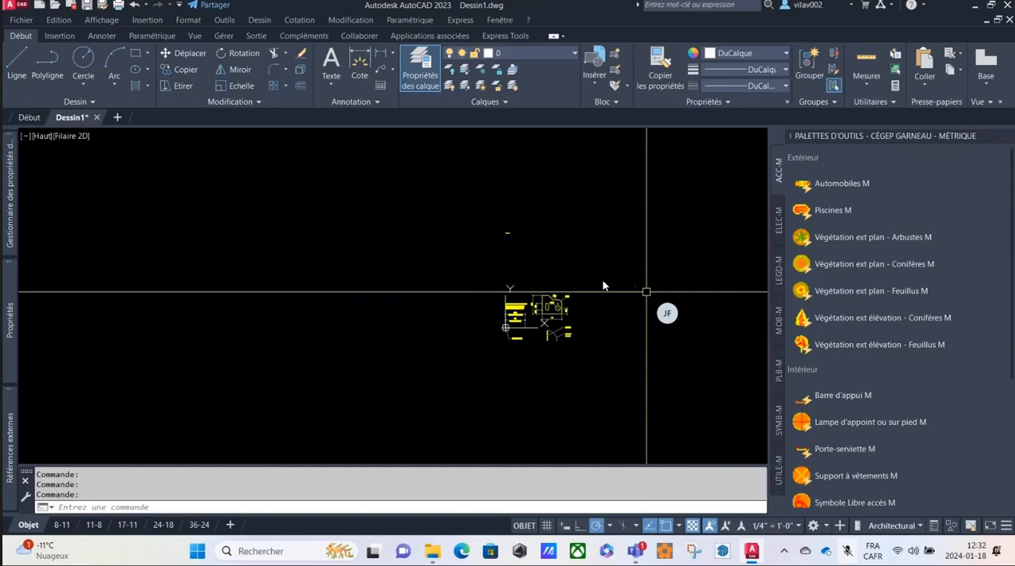
mouse_move(9, 321)
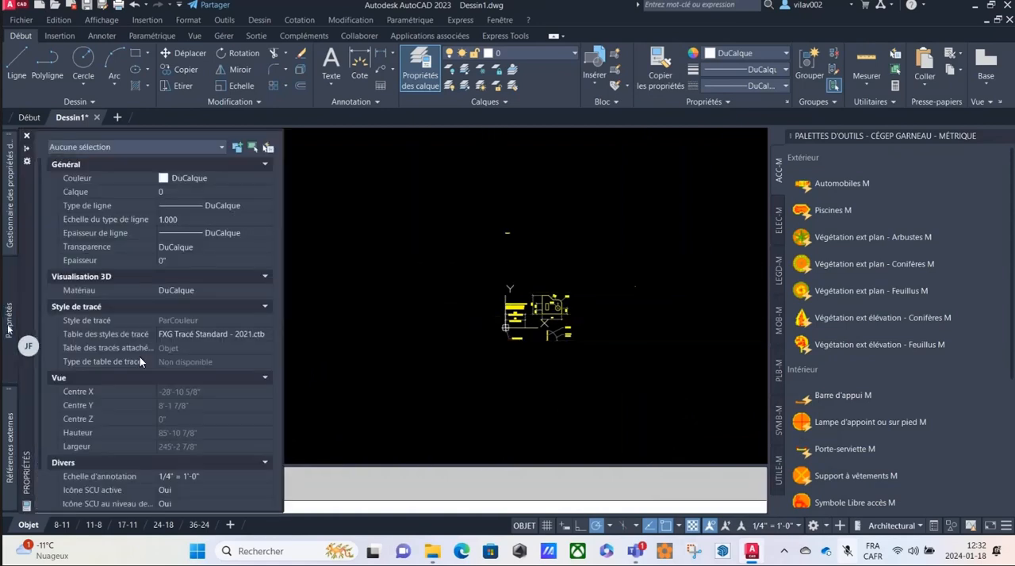